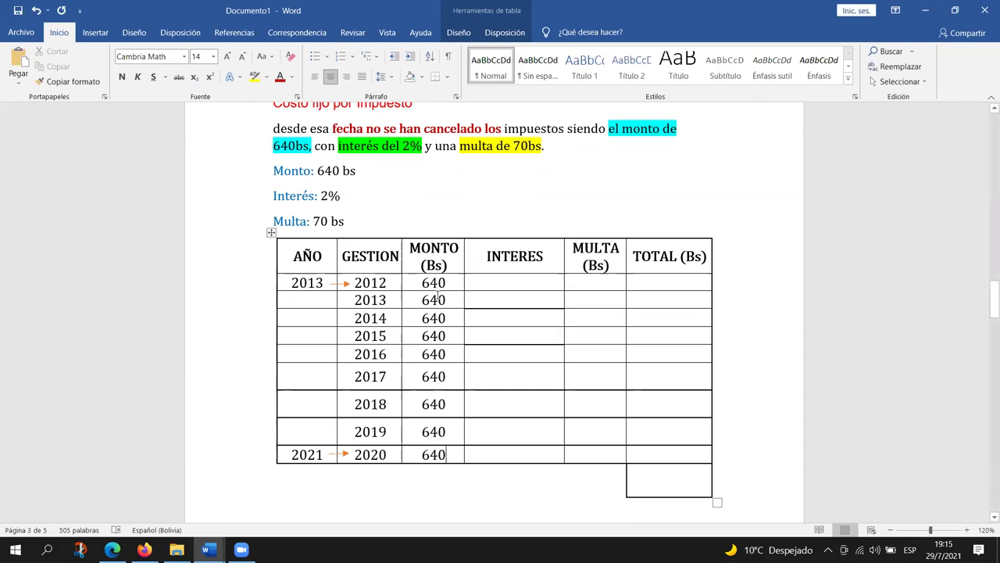
Copy the interest formula from the Costo fijo por Impuesto table in the Formulario Costos document and return to Documento1
scroll(439, 294, "up", 1)
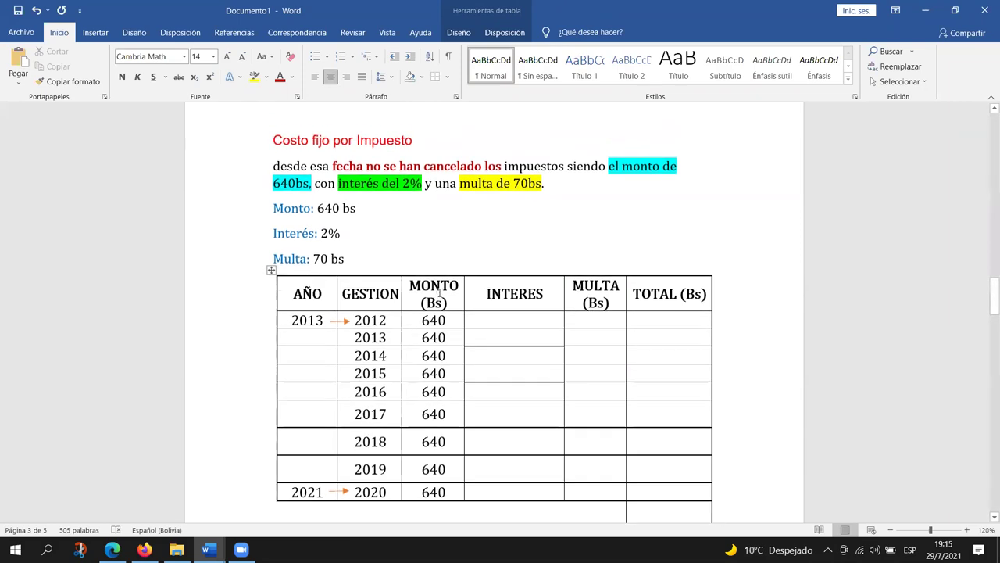
left_click(513, 320)
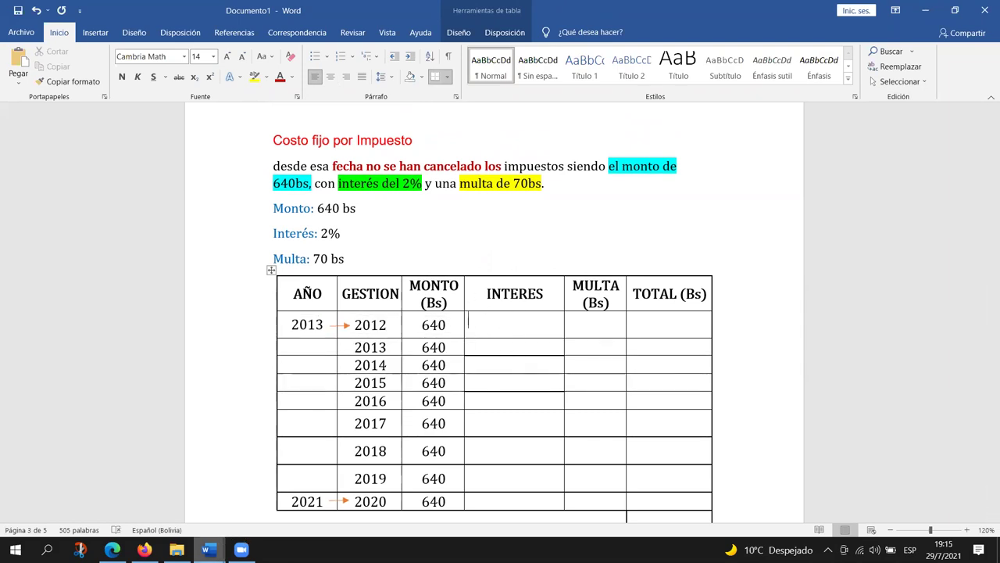
mouse_move(208, 550)
left_click(490, 493)
scroll(528, 366, "down", 1)
scroll(529, 367, "down", 5)
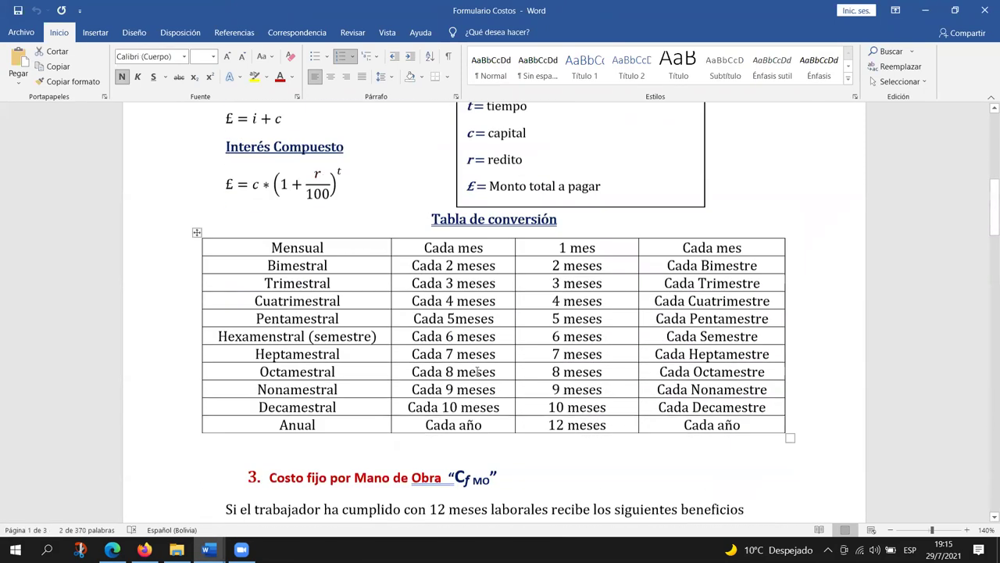
scroll(476, 370, "down", 7)
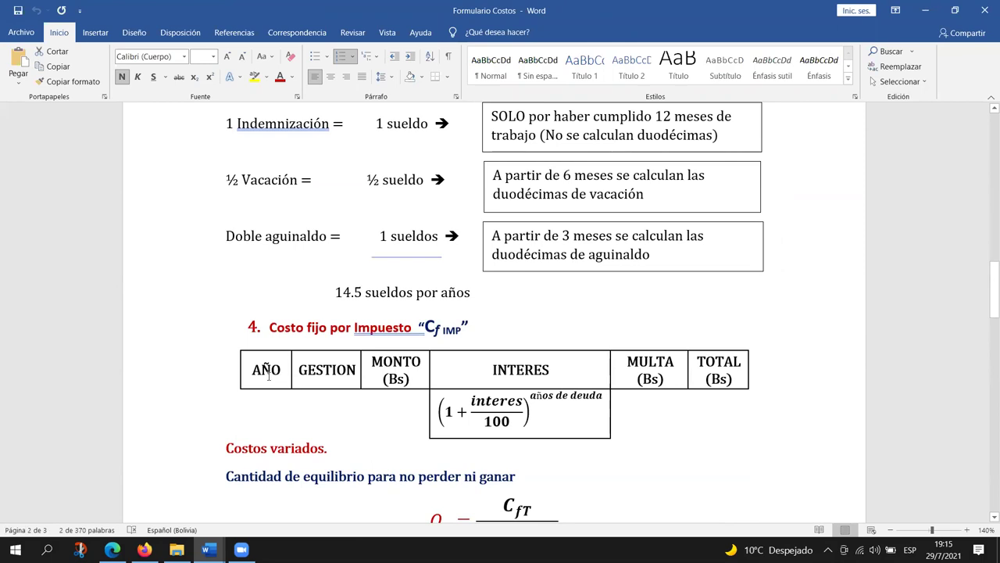
left_click_drag(269, 375, 304, 383)
left_click(304, 383)
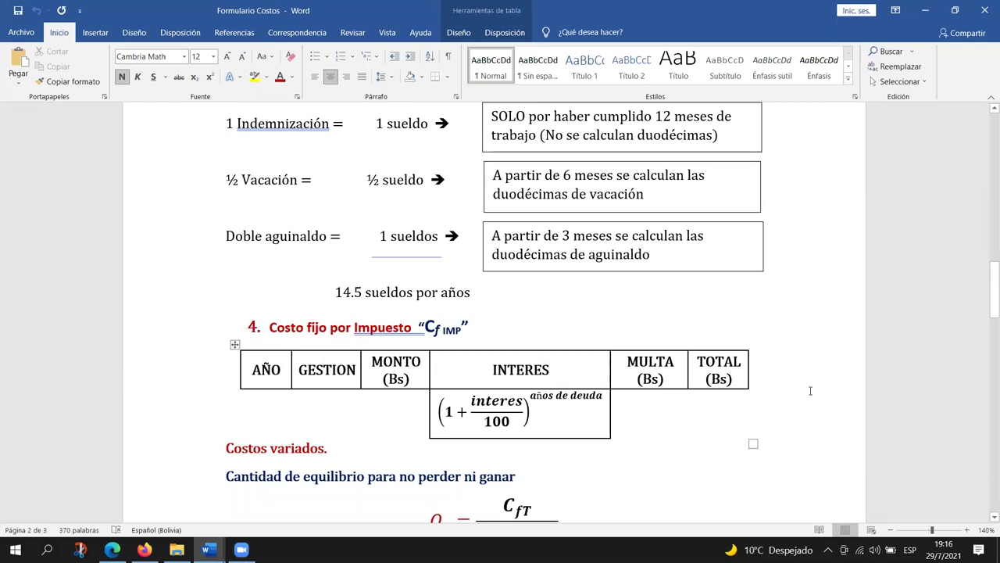
left_click(602, 410)
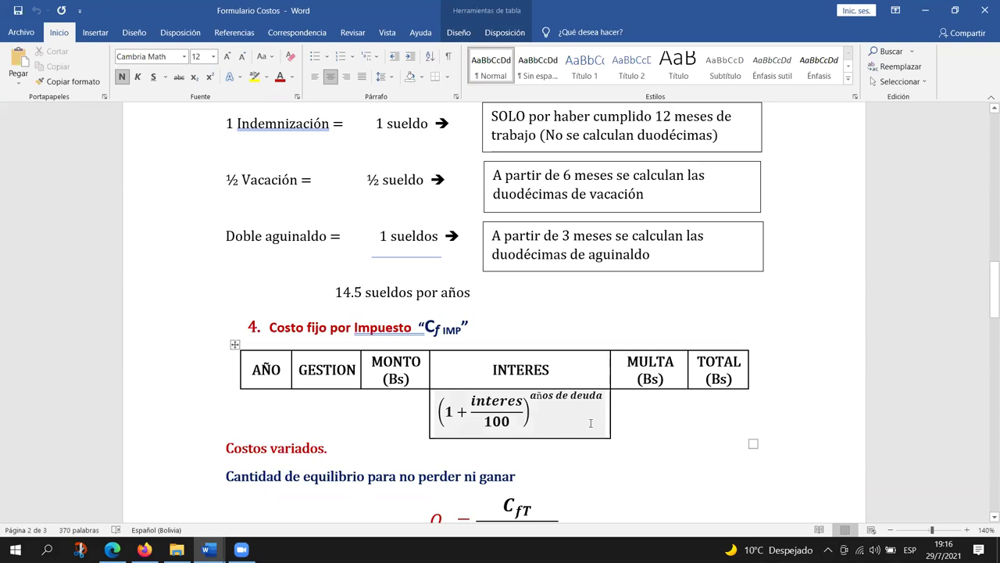
left_click_drag(600, 411, 531, 411)
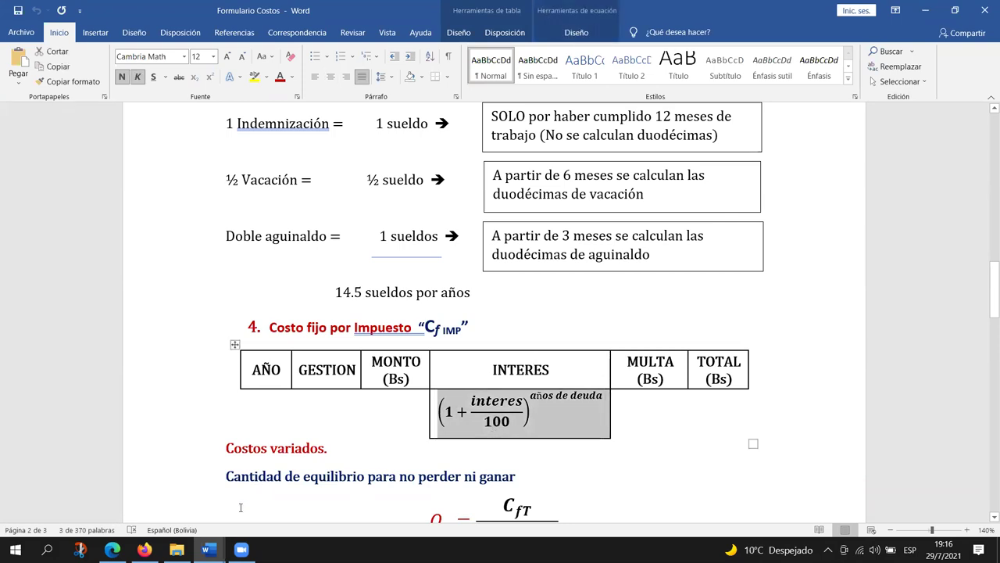
left_click(207, 549)
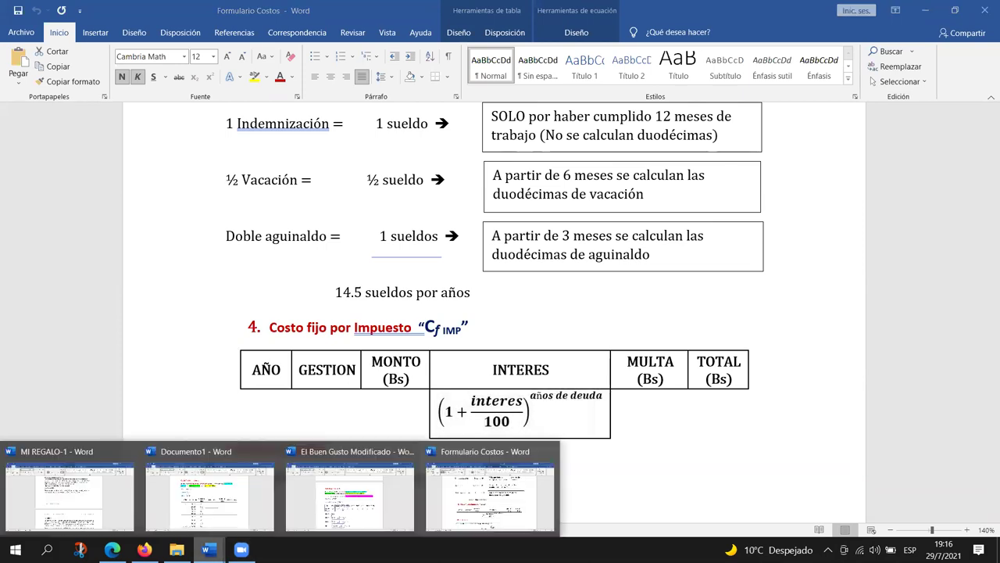
left_click(239, 513)
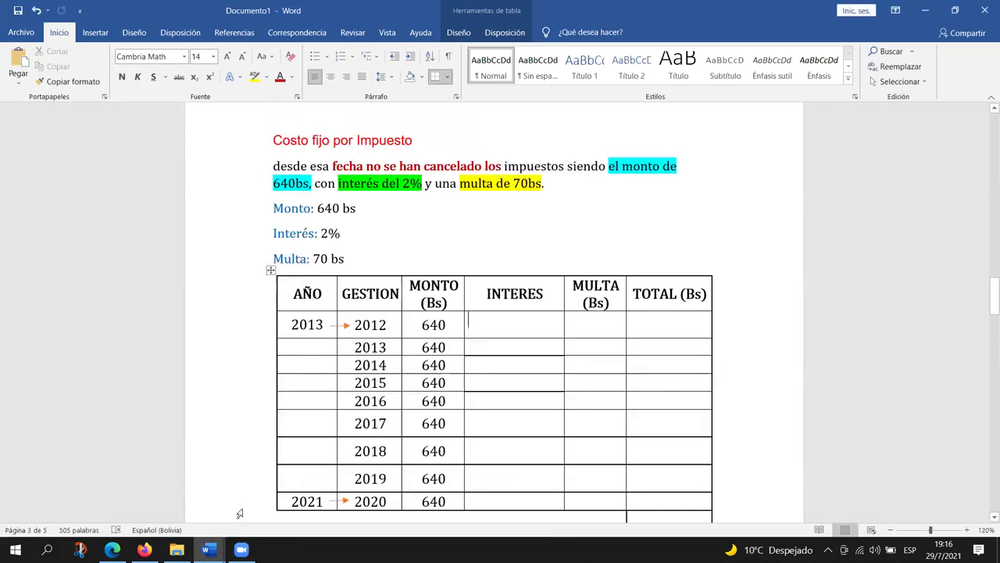
left_click(487, 234)
left_click(377, 205)
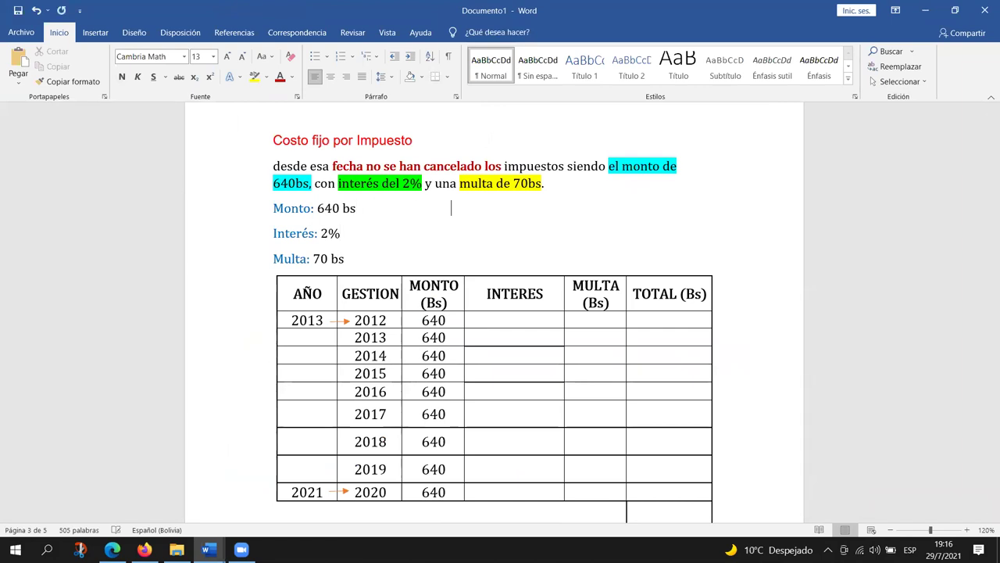
key("ctrl+v")
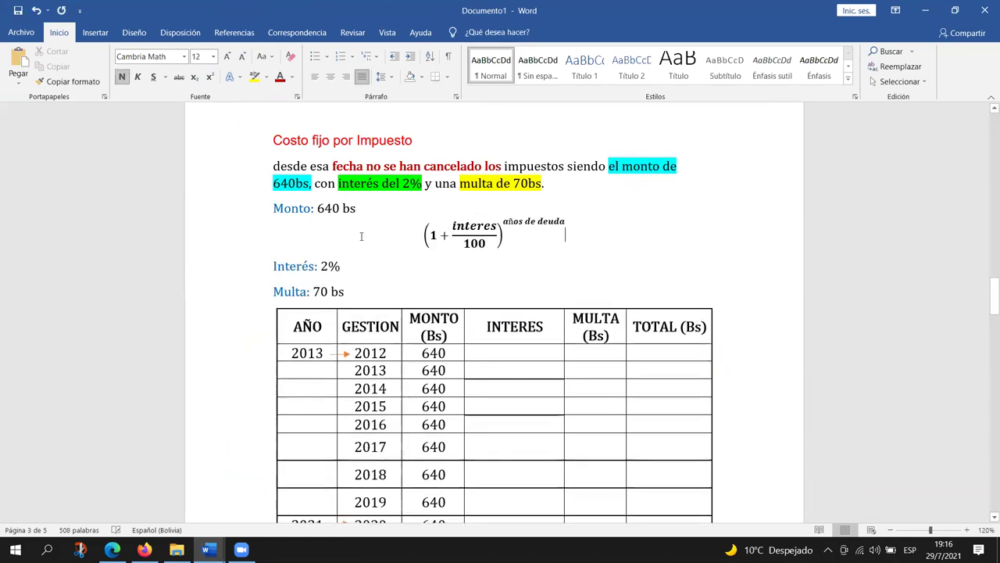
left_click(32, 10)
left_click(33, 11)
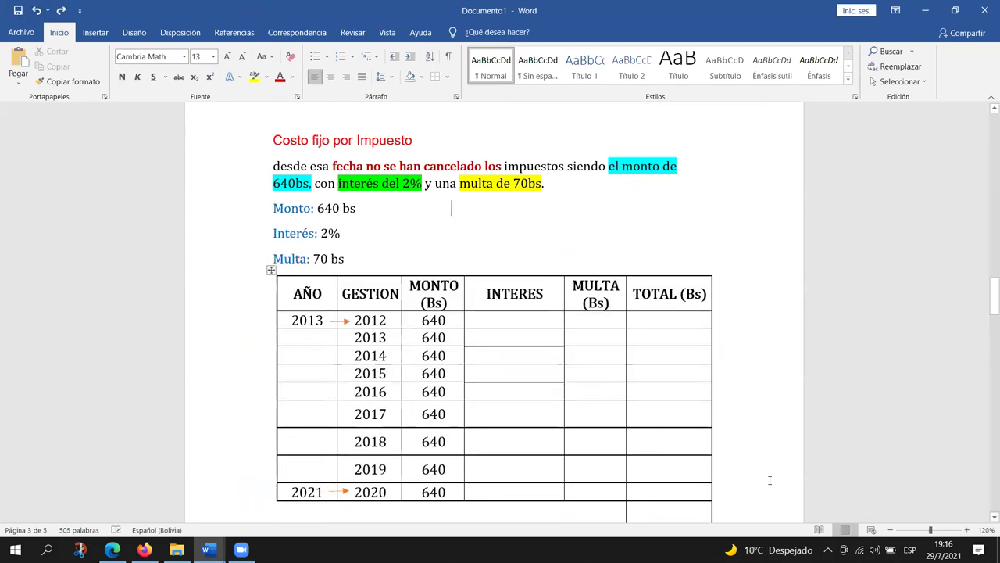
Paste the interest formula into the INTERES cell of the 2012 row and reduce its font size to 11
left_click(519, 319)
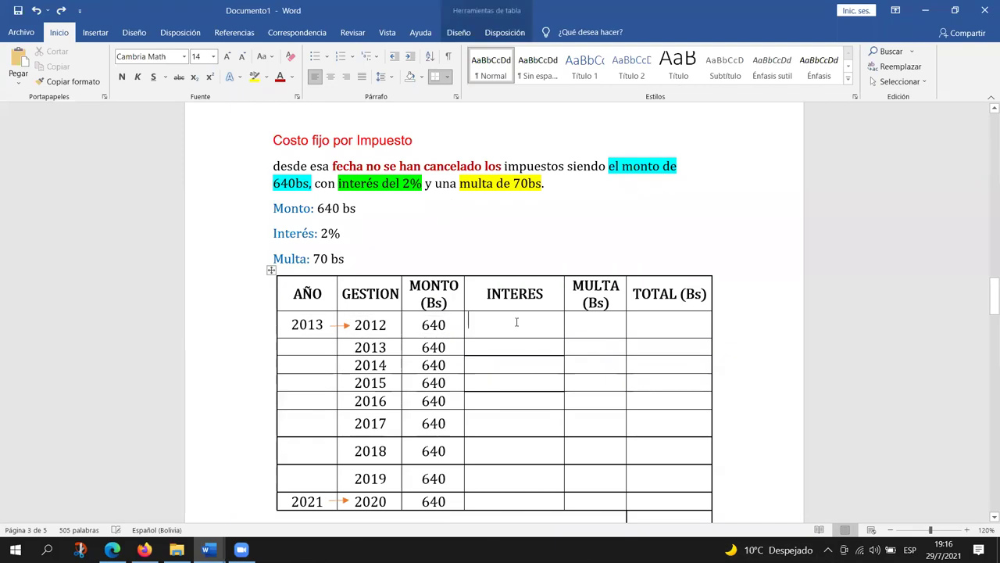
key("ctrl+v")
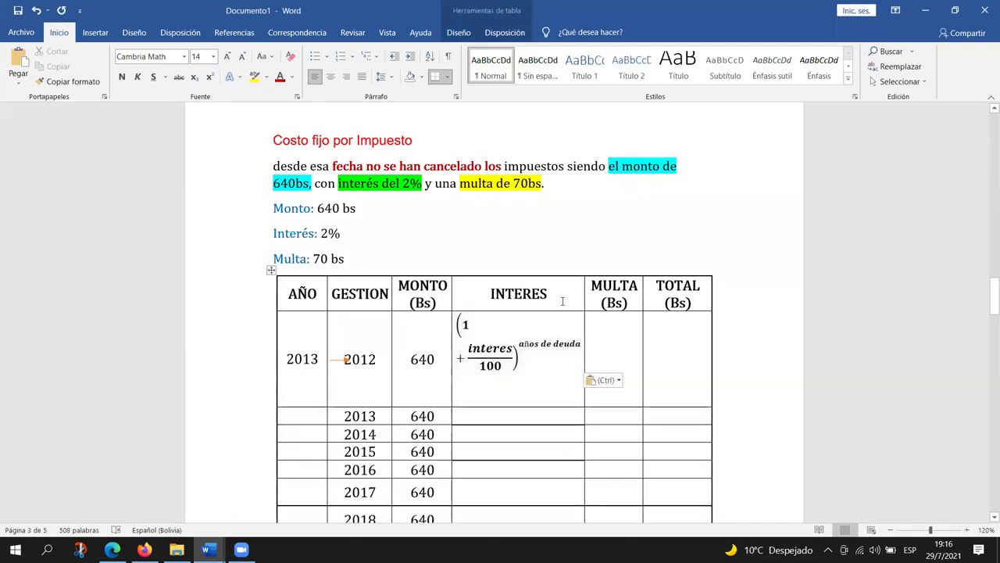
key("shift+Up")
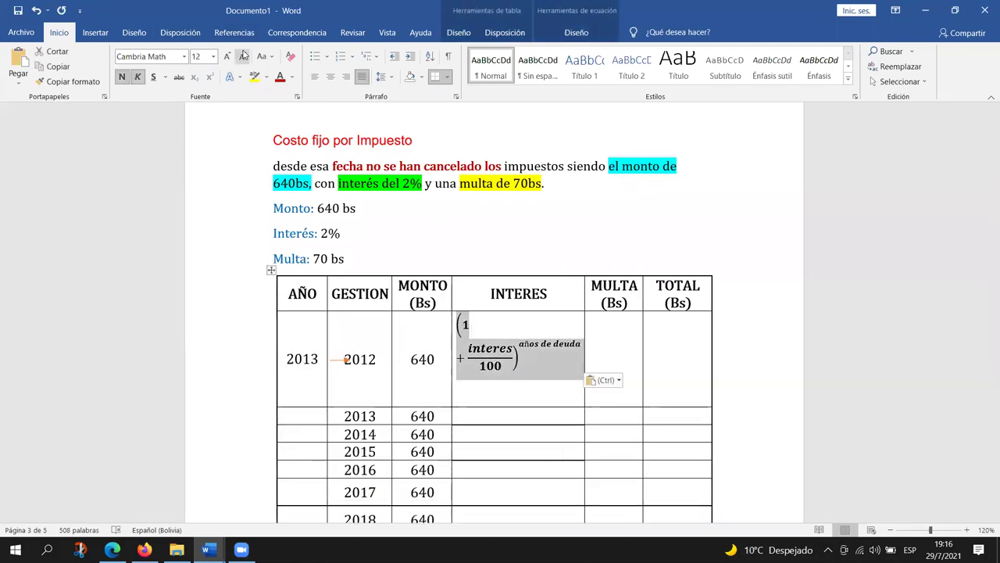
left_click(243, 56)
left_click(243, 56)
Shorten the exponent of the 2012 interest formula to "año"
left_click(574, 341)
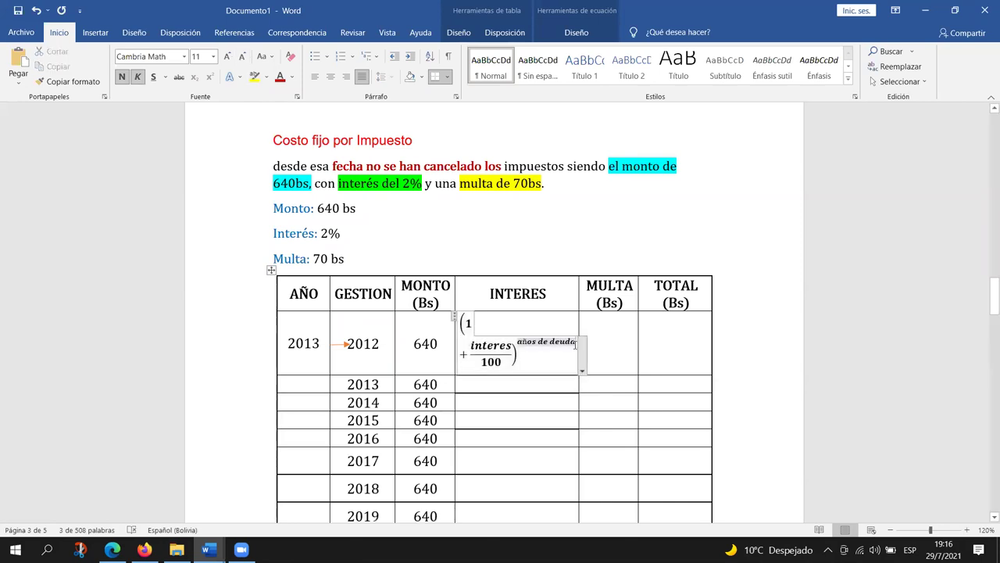
key("shift+Right")
key("Right")
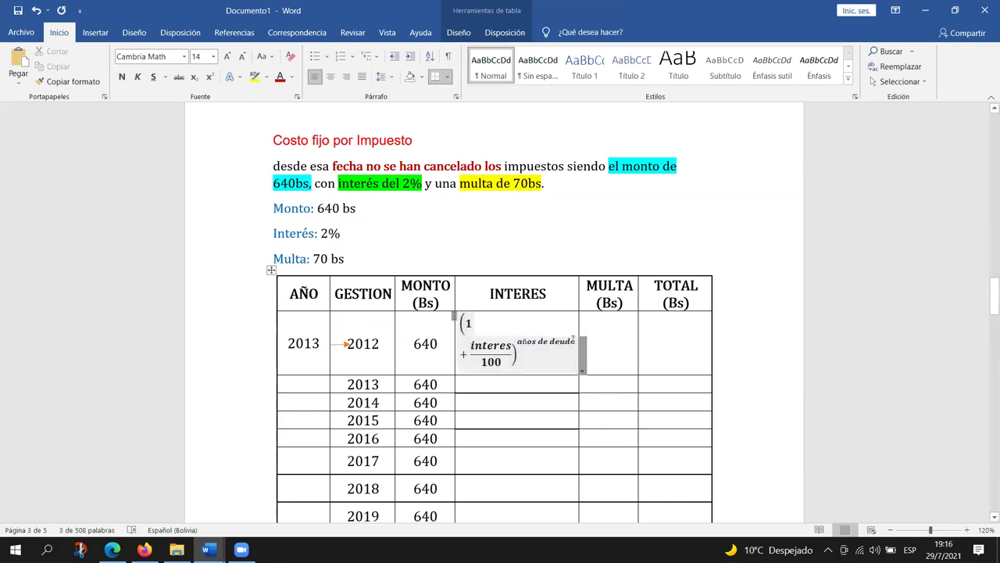
key("Right")
left_click(574, 341)
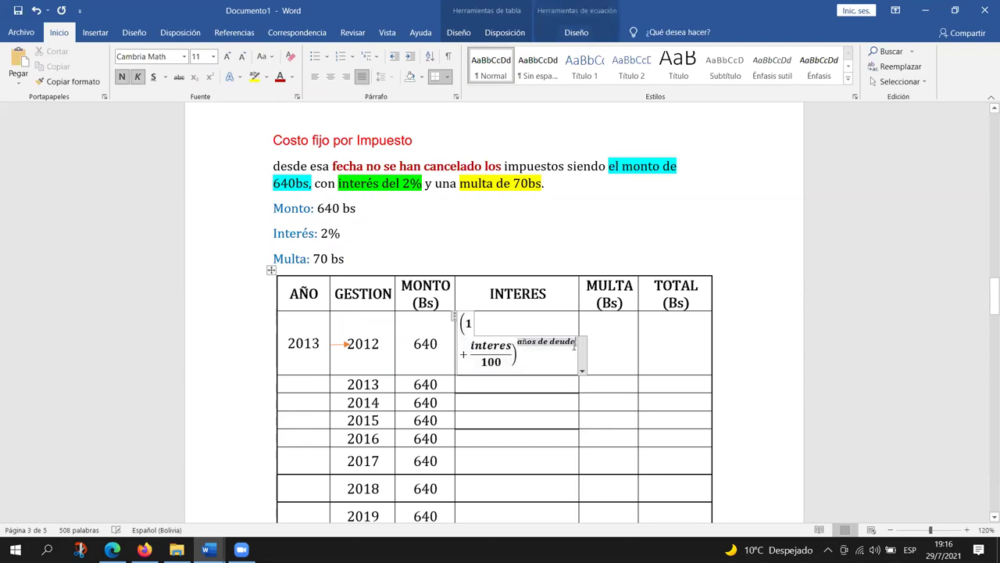
key("BackSpace")
key("BackSpace")
key("BackSpace")
key("BackSpace")
key("BackSpace")
key("BackSpace")
key("BackSpace")
key("BackSpace")
key("BackSpace")
key("BackSpace")
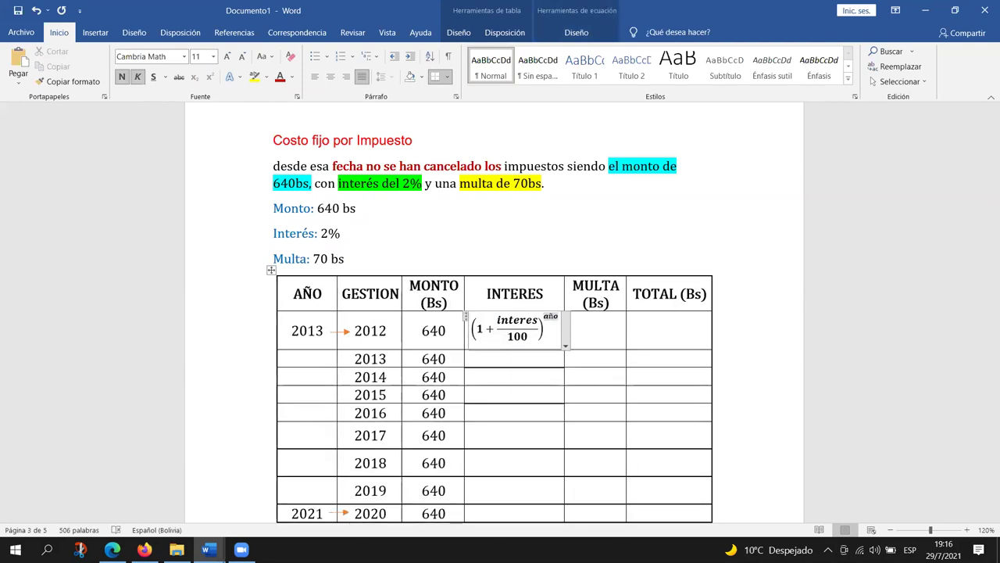
Copy the shortened 2012 interest formula into the INTERES cells of the 2013, 2014, 2015 and 2016 rows
left_click_drag(553, 341, 500, 328)
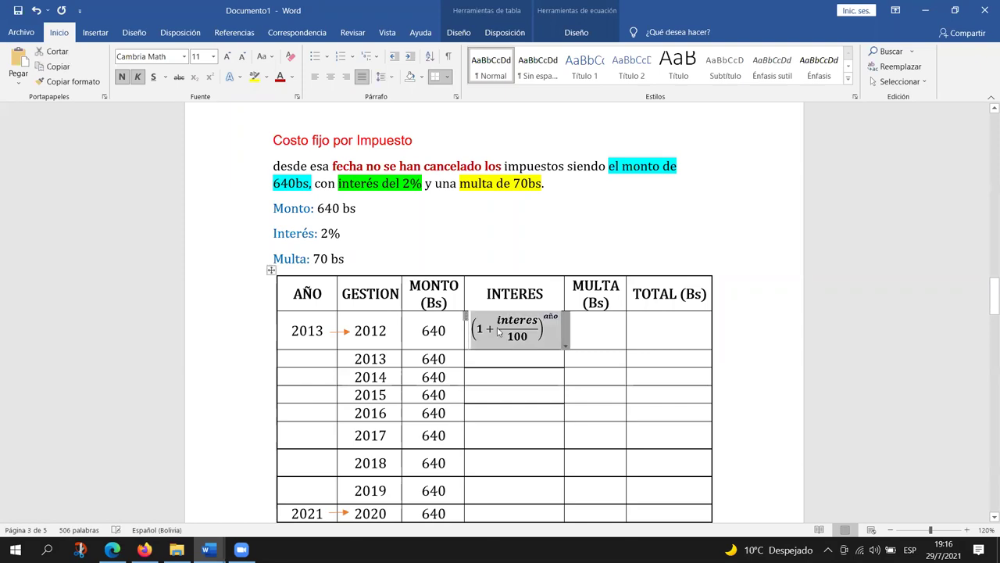
key("ctrl+c")
left_click(500, 358)
key("ctrl+v")
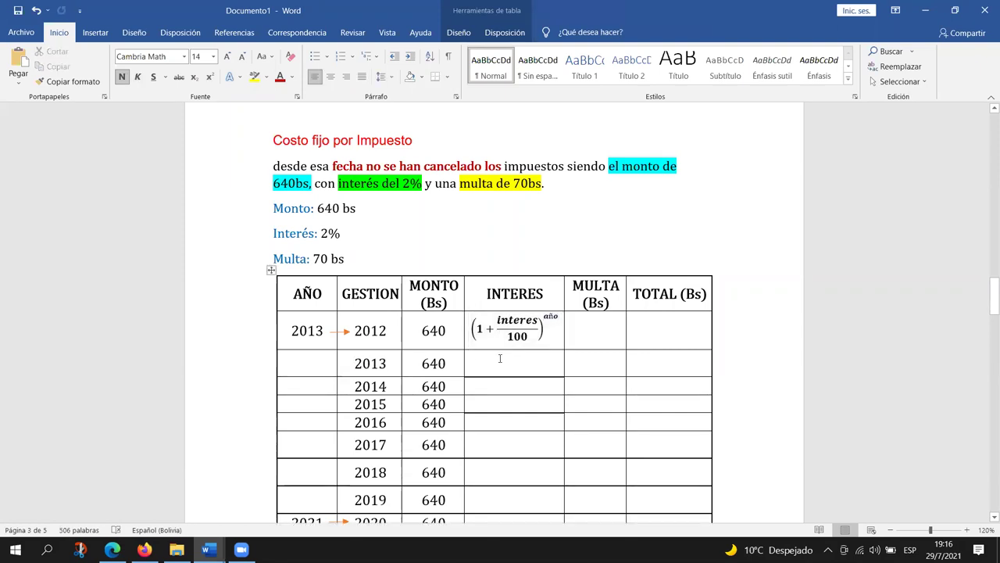
left_click(501, 429)
key("ctrl+v")
scroll(503, 485, "down", 1)
left_click(502, 456)
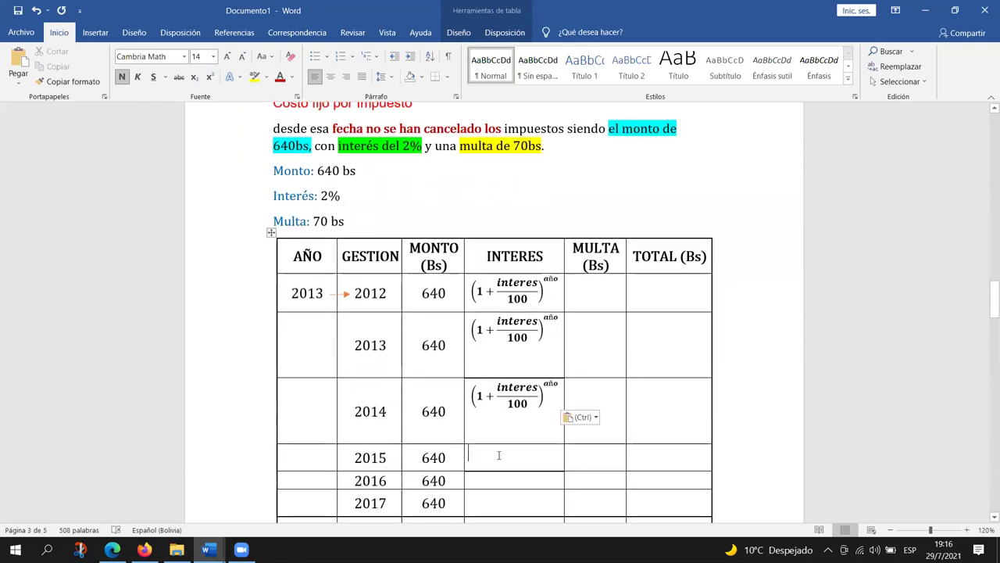
key("ctrl+v")
scroll(501, 469, "down", 1)
scroll(501, 469, "down", 1)
left_click(487, 450)
key("ctrl+v")
Paste the same interest formula into the INTERES cells of the 2017, 2018, 2019 and 2020 rows
scroll(487, 453, "down", 3)
left_click(487, 442)
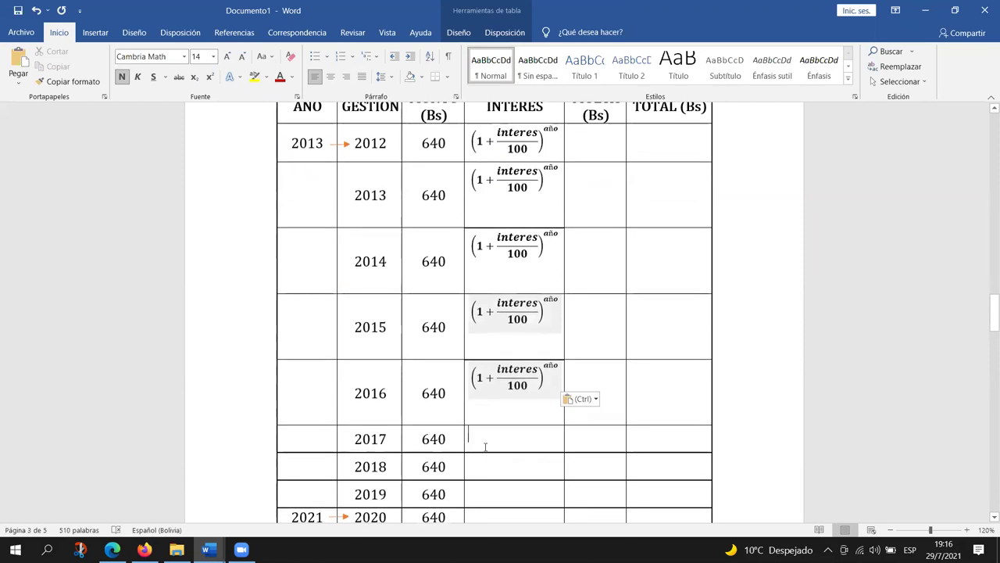
key("ctrl+v")
scroll(485, 447, "down", 4)
left_click(492, 389)
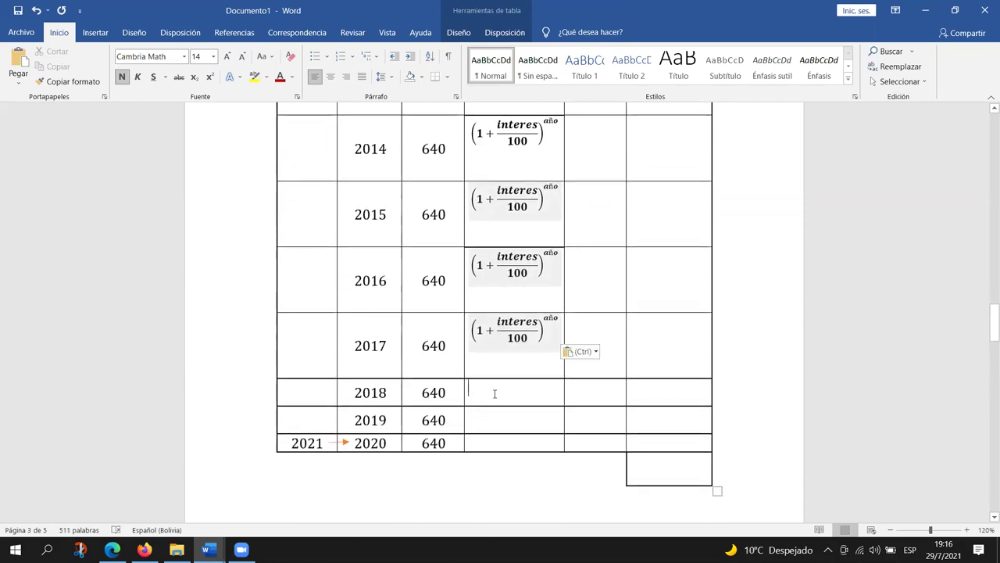
key("ctrl+v")
scroll(495, 395, "down", 3)
left_click(494, 356)
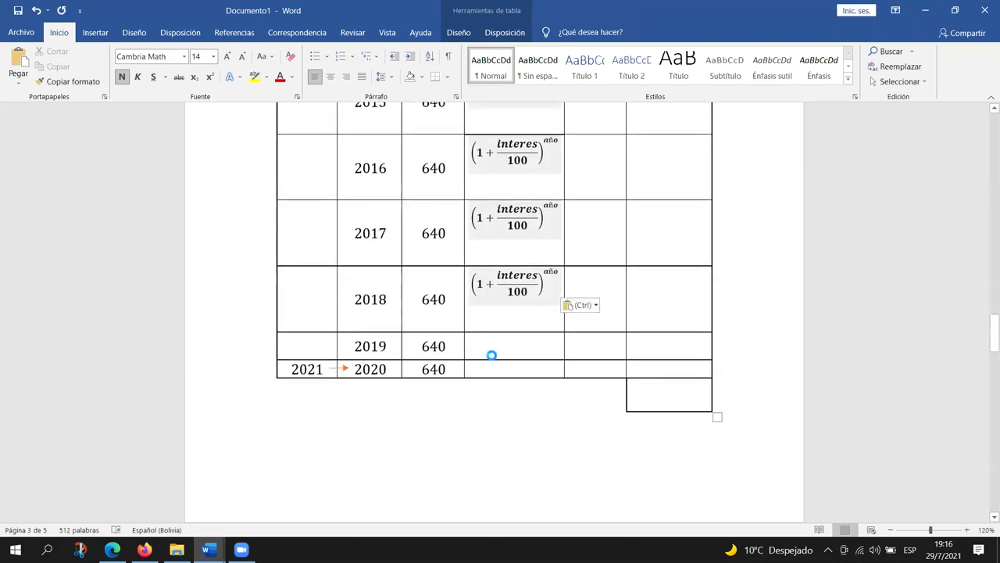
key("ctrl+v")
scroll(490, 373, "down", 1)
left_click(489, 373)
key("ctrl+v")
scroll(490, 373, "down", 3)
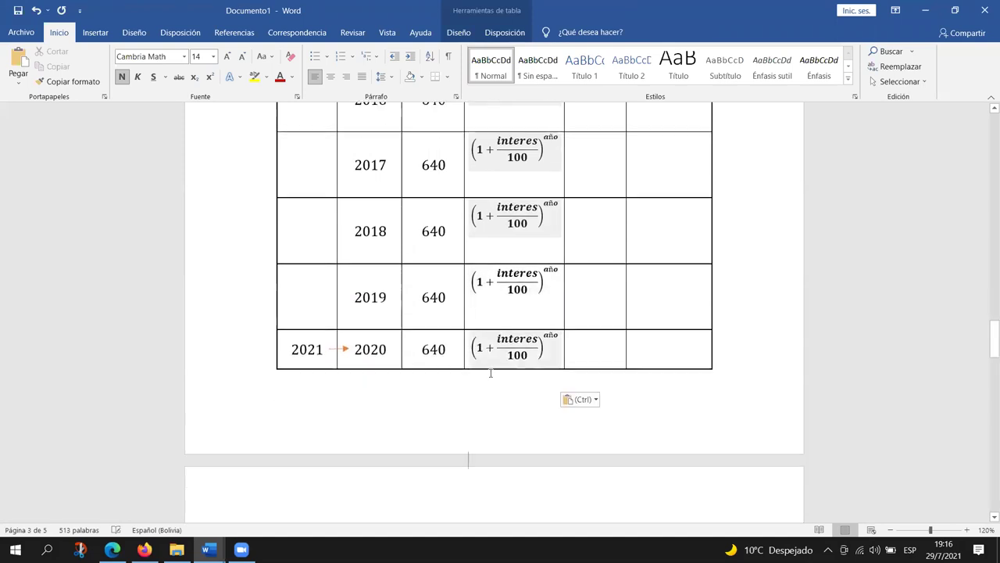
Remove the empty line below the interest formula in the 2013, 2014, 2015 and 2016 rows
scroll(494, 383, "up", 3)
scroll(498, 394, "up", 10)
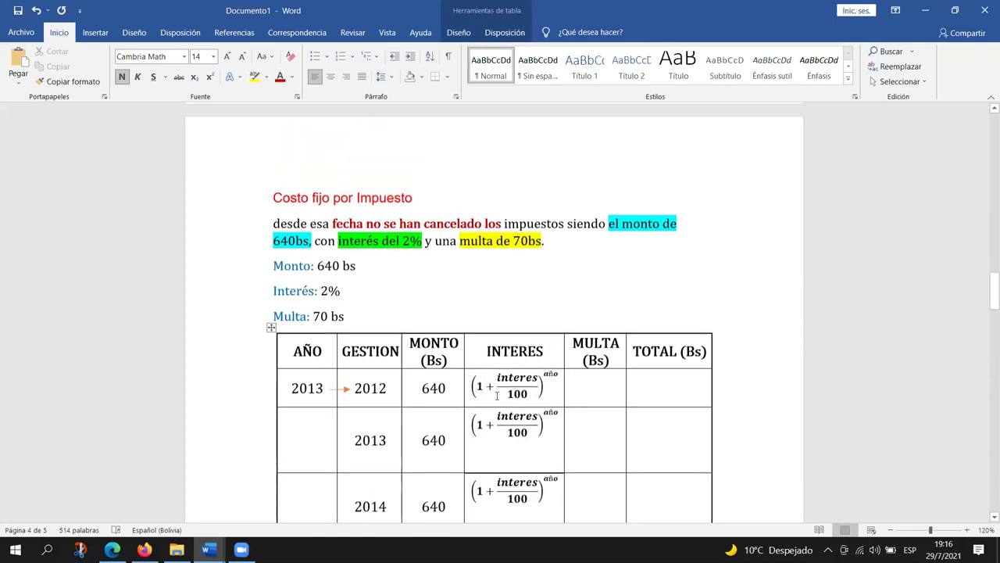
scroll(381, 297, "down", 3)
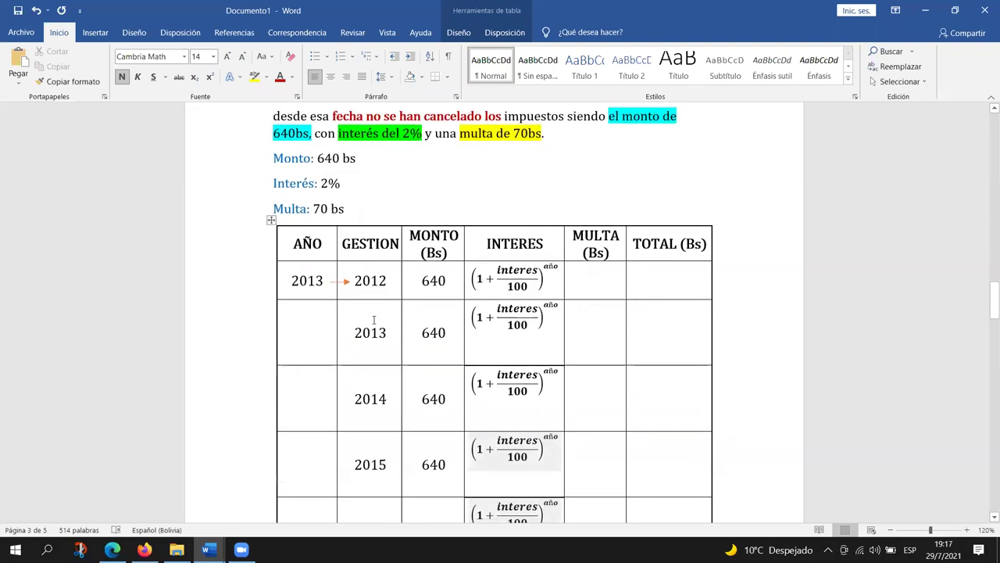
scroll(420, 342, "down", 3)
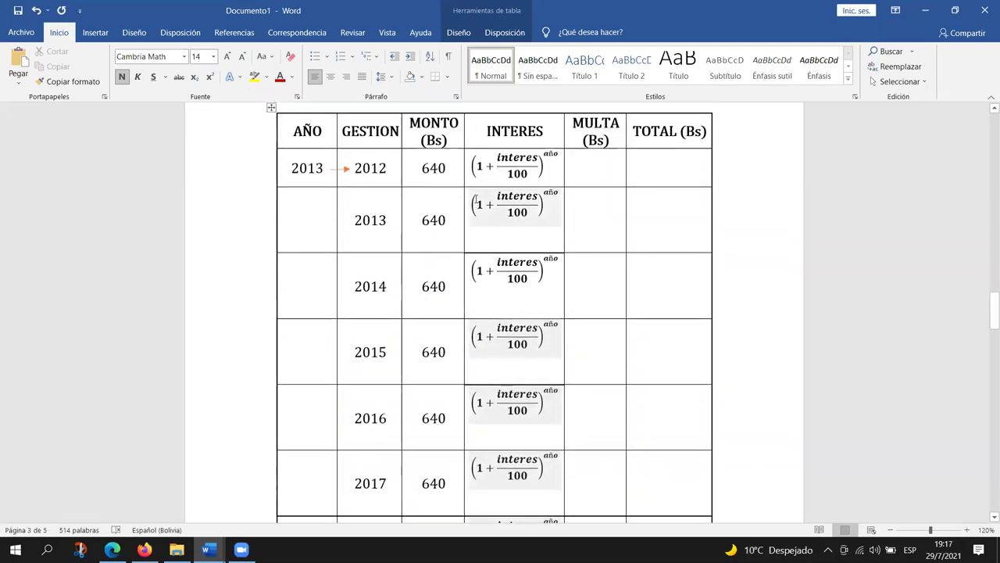
key("BackSpace")
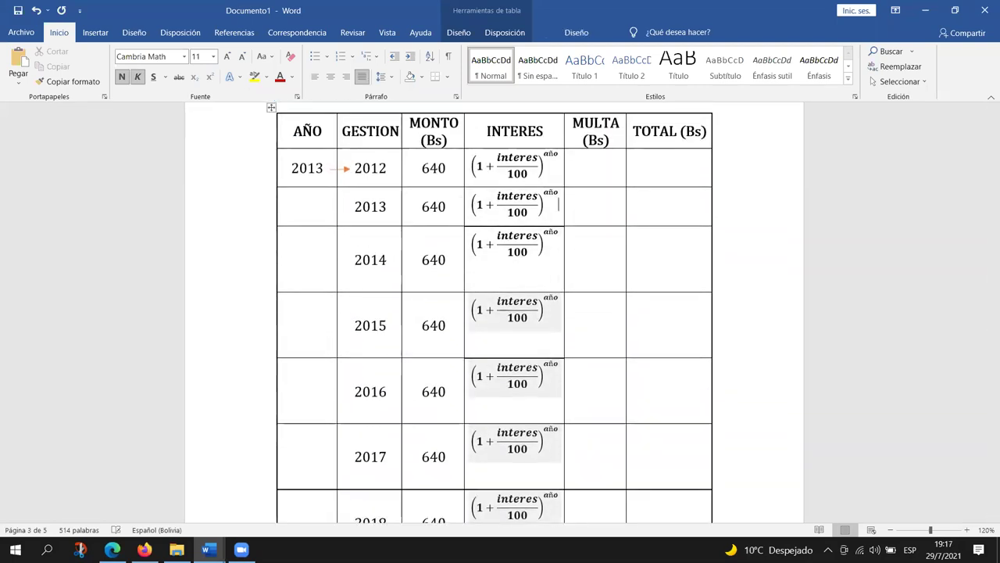
left_click(479, 279)
key("BackSpace")
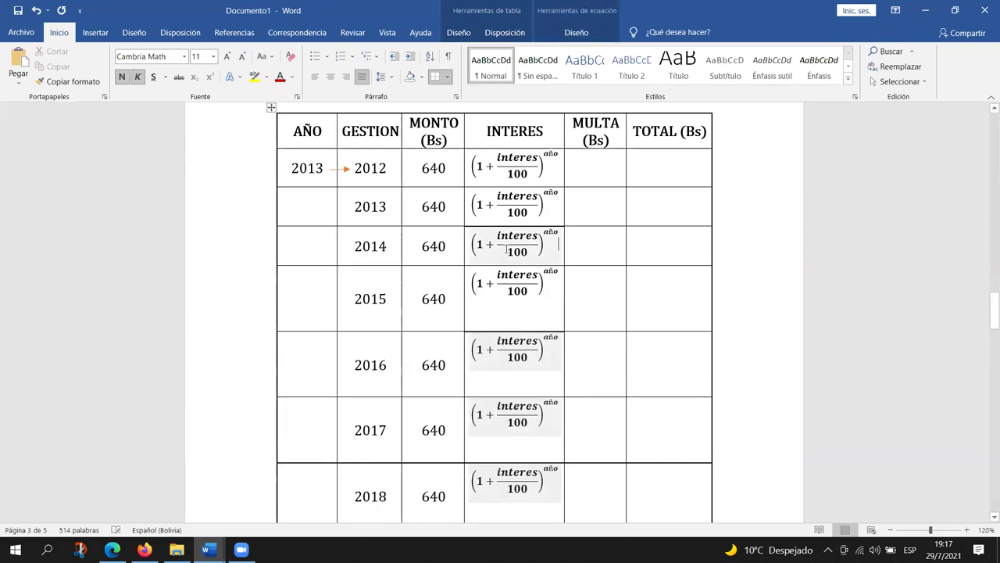
left_click(492, 312)
key("BackSpace")
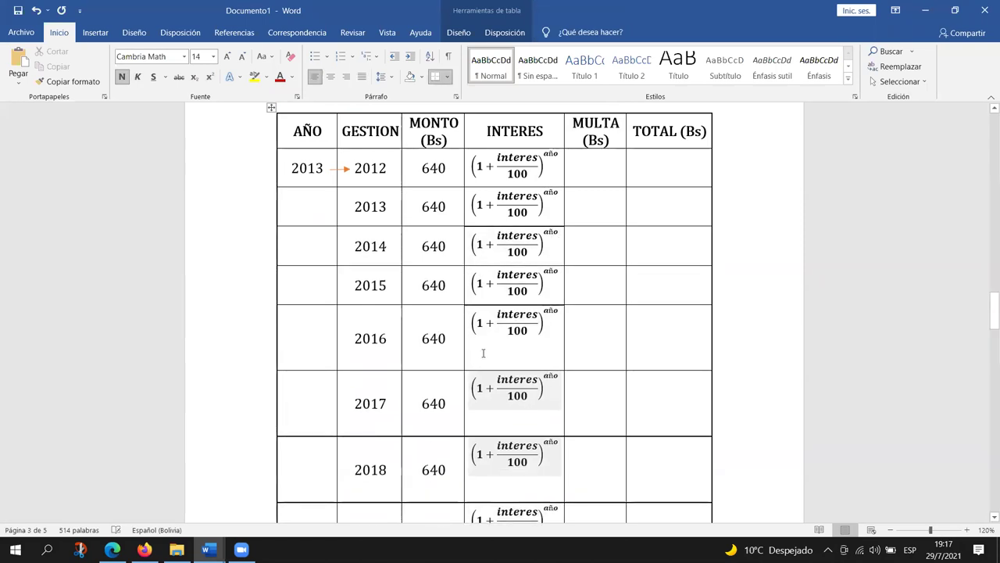
left_click(481, 353)
key("BackSpace")
Remove the empty line below the interest formula in the 2017, 2018, 2019 and 2020 rows
left_click(473, 396)
key("BackSpace")
left_click(474, 416)
key("BackSpace")
left_click(478, 467)
key("BackSpace")
scroll(477, 461, "down", 3)
left_click(481, 408)
key("BackSpace")
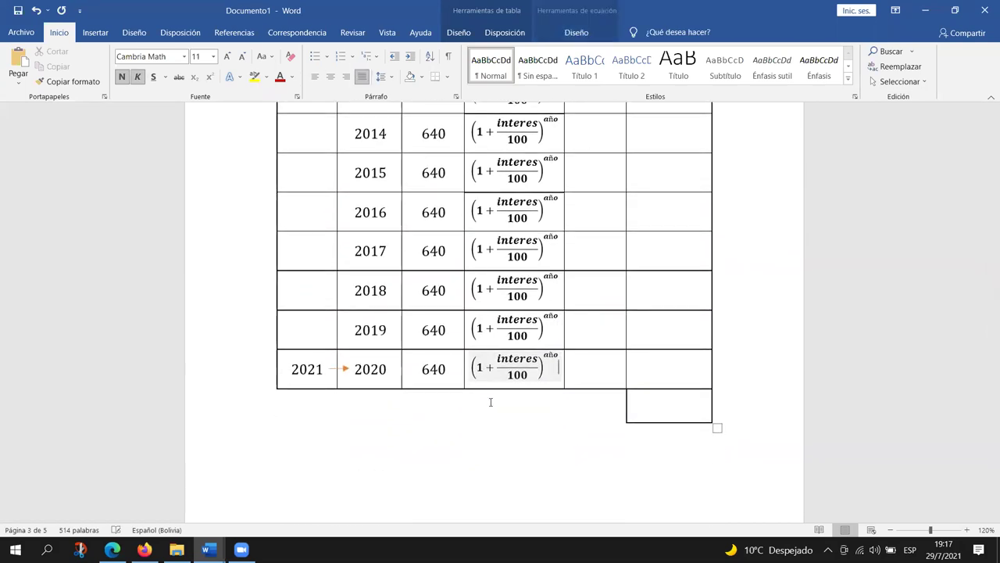
Colour the 2% value on the Interés line above the table dark red
scroll(536, 390, "up", 3)
scroll(533, 398, "up", 3)
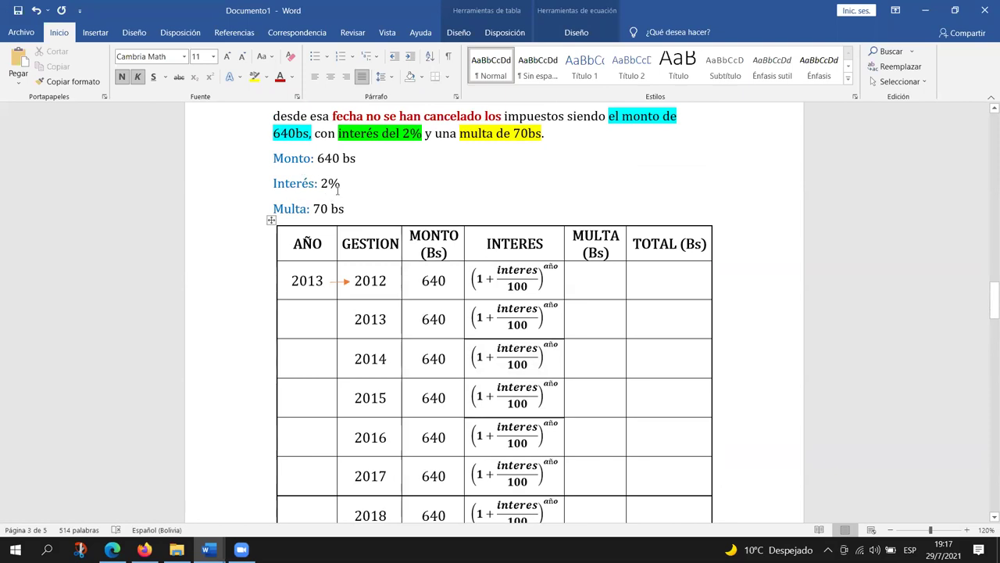
left_click_drag(345, 186, 319, 186)
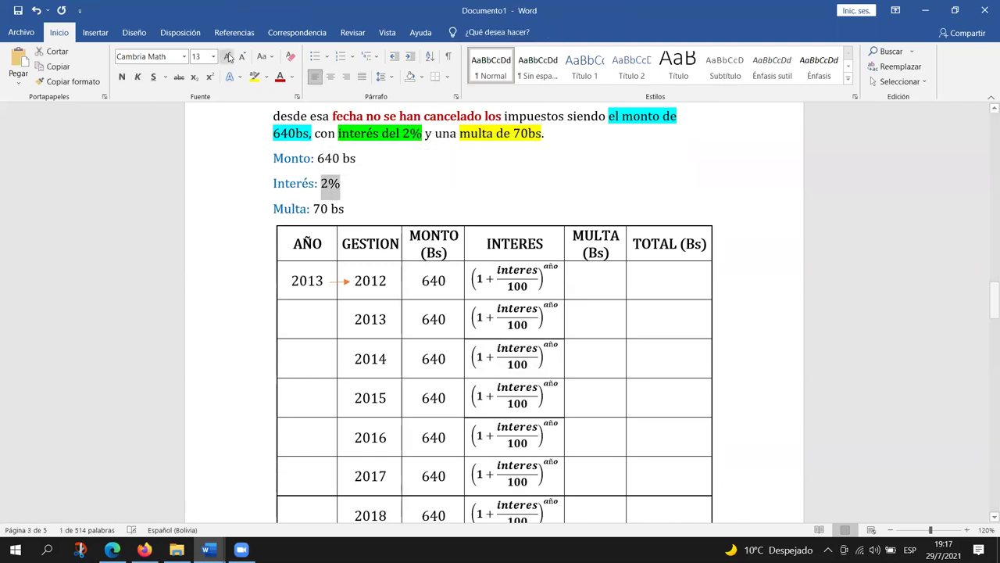
left_click(280, 76)
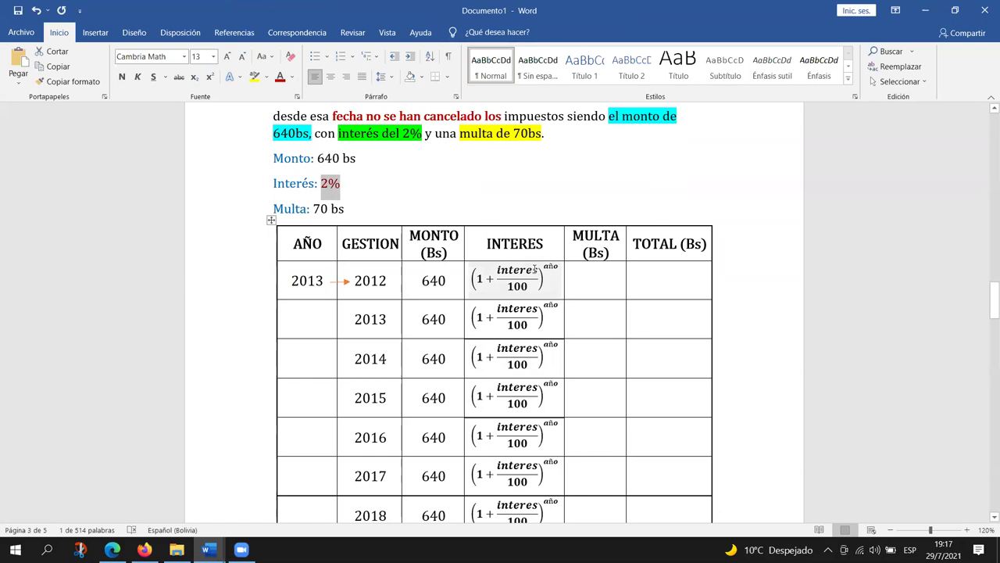
Replace the word interes with 2 in the numerator of the 2012 row's interest formula
left_click(536, 273)
key("BackSpace")
key("BackSpace")
key("BackSpace")
key("BackSpace")
key("BackSpace")
key("BackSpace")
key("BackSpace")
type("2")
key("Right")
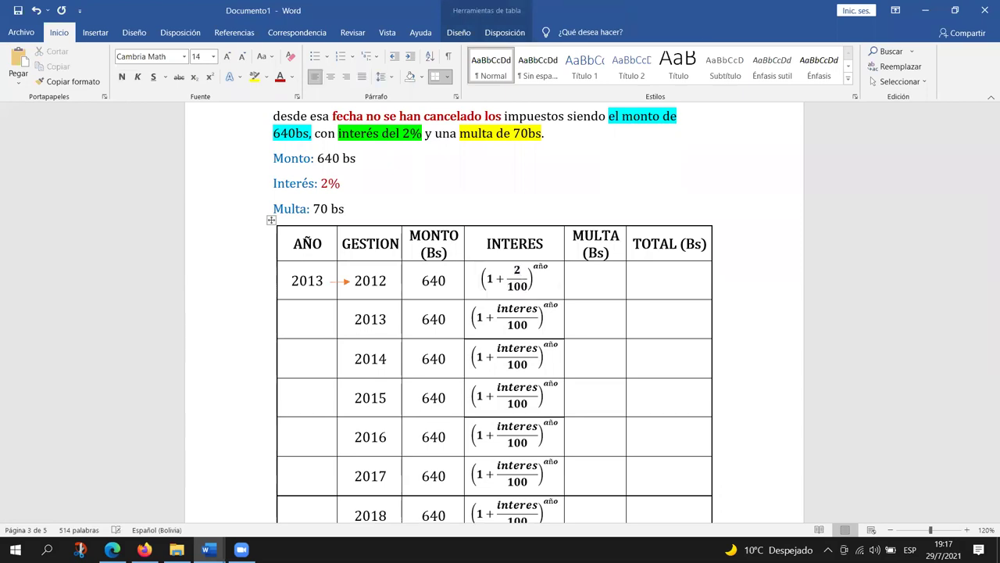
Replace the word interes with 2 in the numerator of the 2013 row's interest formula
left_click(538, 314)
key("BackSpace")
key("BackSpace")
key("BackSpace")
key("BackSpace")
key("BackSpace")
key("BackSpace")
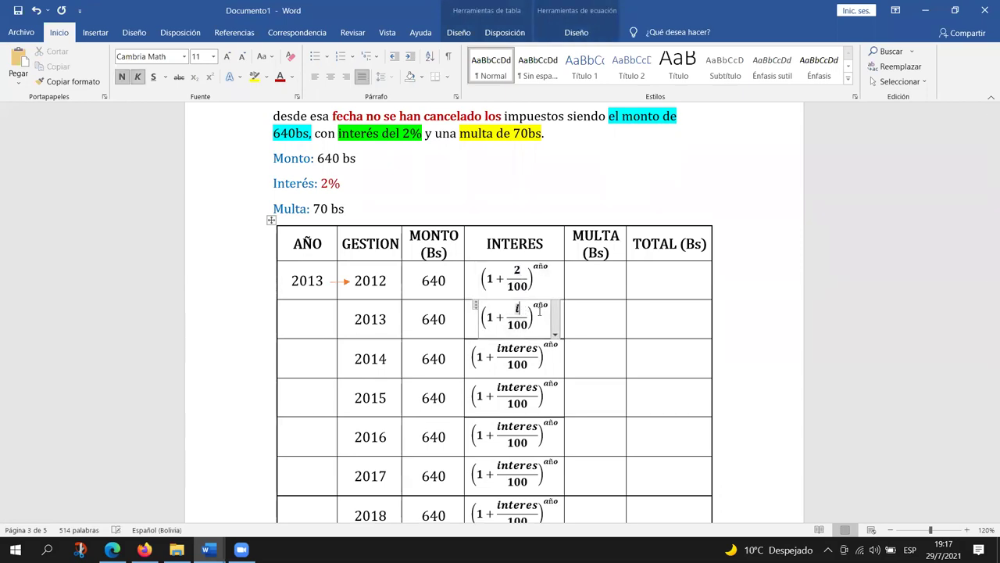
key("BackSpace")
type("2")
Replace the word interes with 2 in the numerator of the 2014 row's interest formula
key("Down")
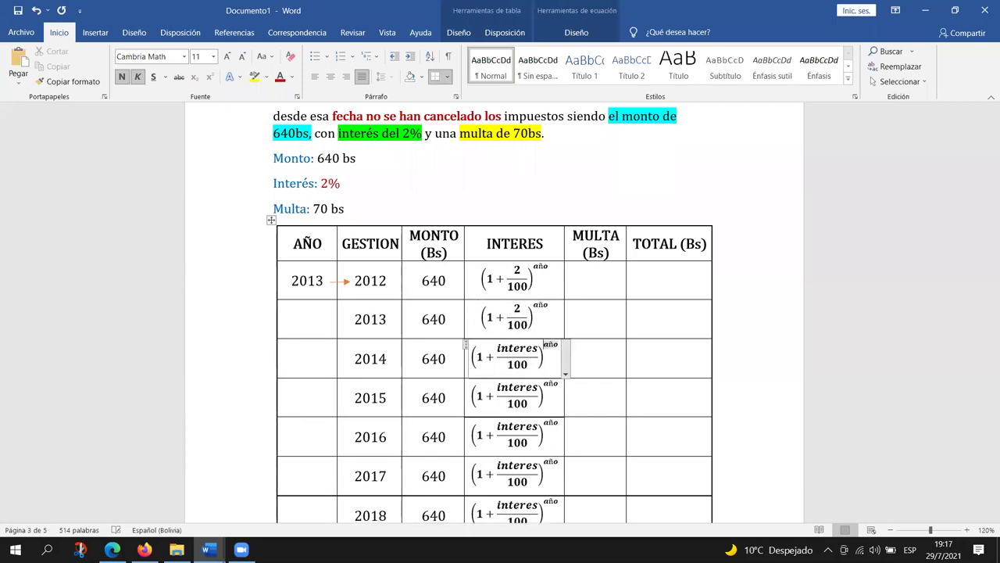
key("shift+Home")
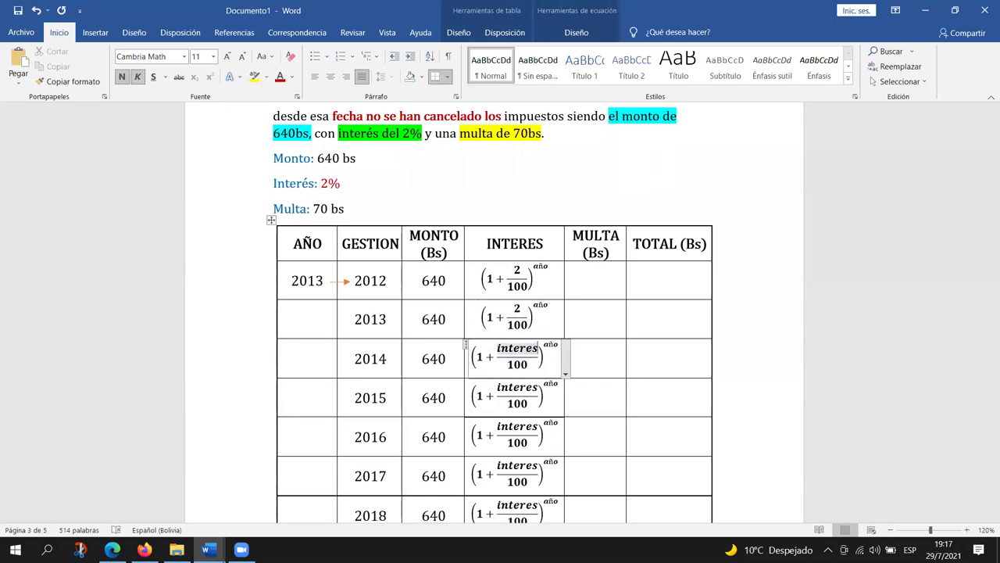
key("BackSpace")
key("BackSpace")
key("BackSpace")
key("BackSpace")
key("BackSpace")
key("BackSpace")
key("BackSpace")
type("2")
Replace the word interes with 2 in the numerator of the 2015 row's interest formula
key("Down")
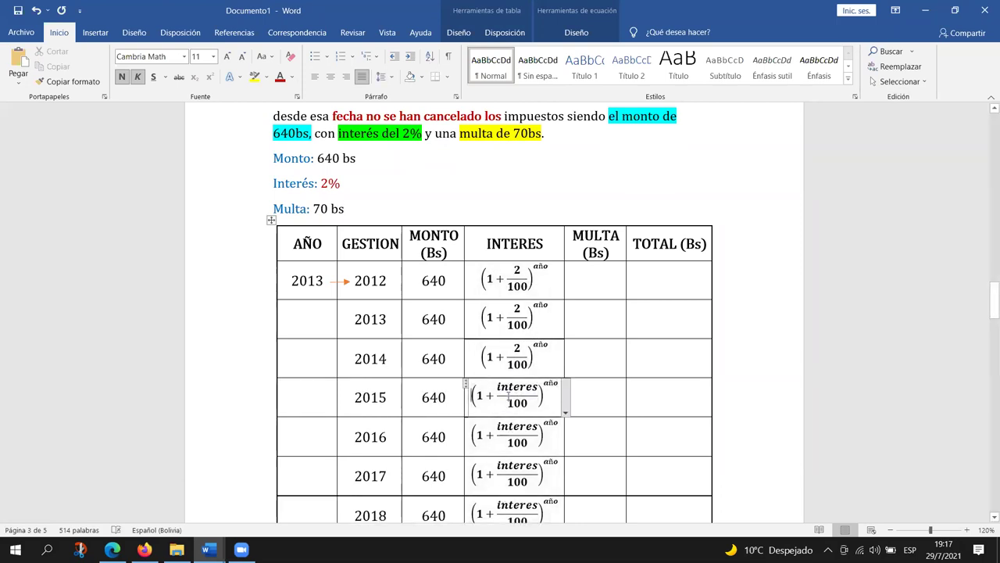
left_click_drag(498, 386, 531, 397)
type("is")
key("BackSpace")
key("BackSpace")
type("2")
Replace the word interes with 2 in the numerator of the 2016 row's interest formula
key("Down")
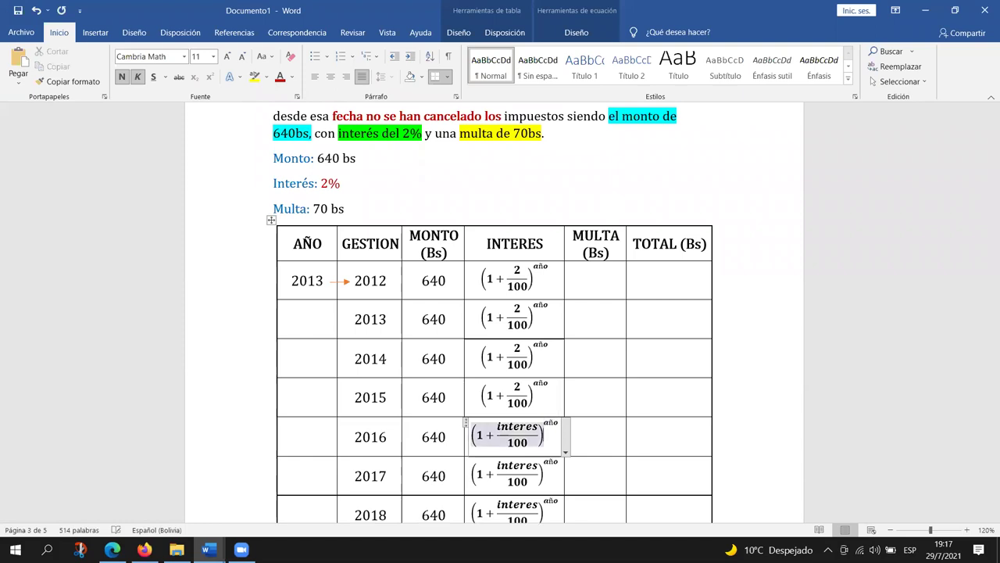
left_click_drag(497, 427, 536, 427)
key("BackSpace")
type("2")
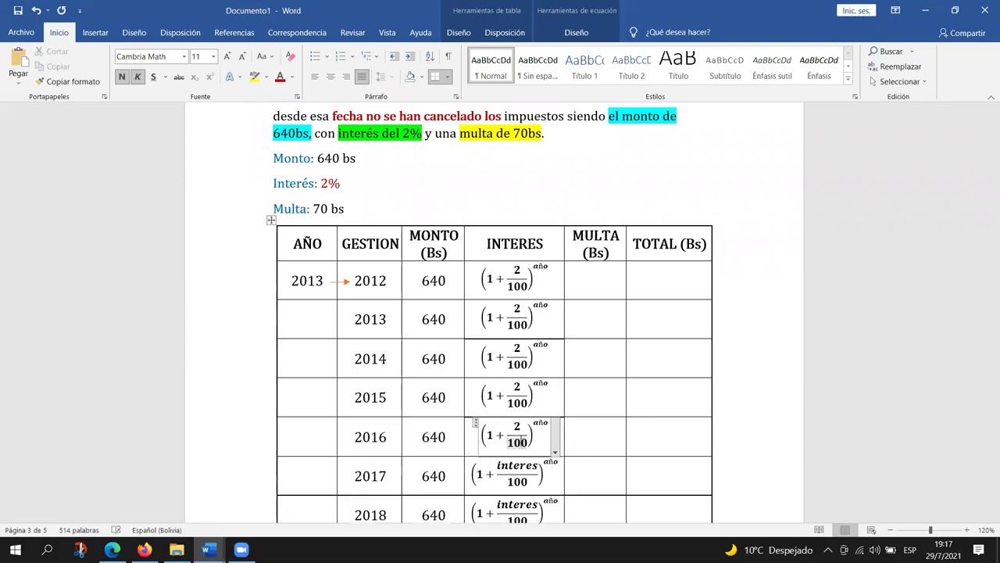
Replace the word interes with 2 in the numerator of the 2017 row's interest formula
key("Down")
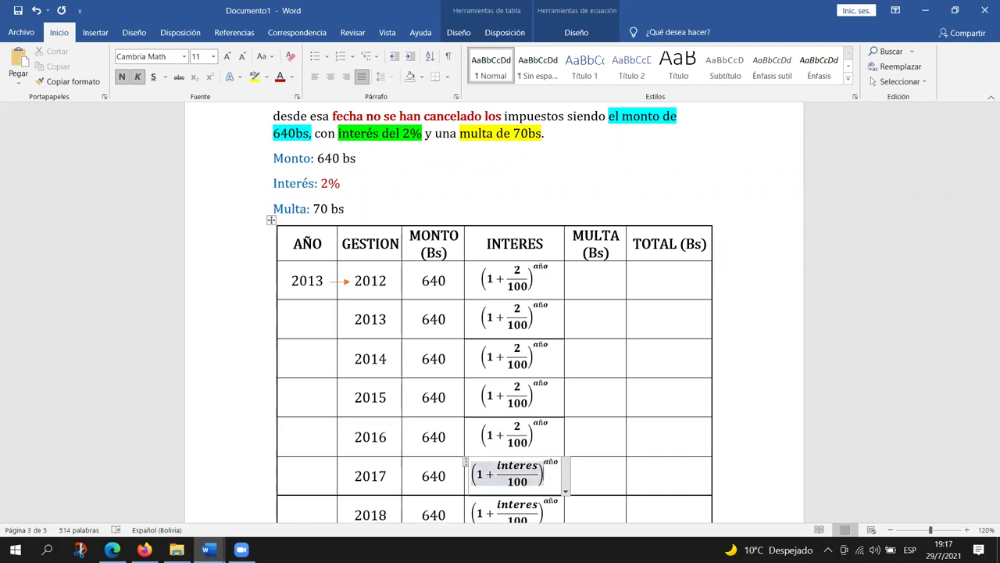
key("Down")
key("Up")
key("BackSpace")
key("BackSpace")
key("BackSpace")
key("BackSpace")
key("BackSpace")
key("BackSpace")
key("BackSpace")
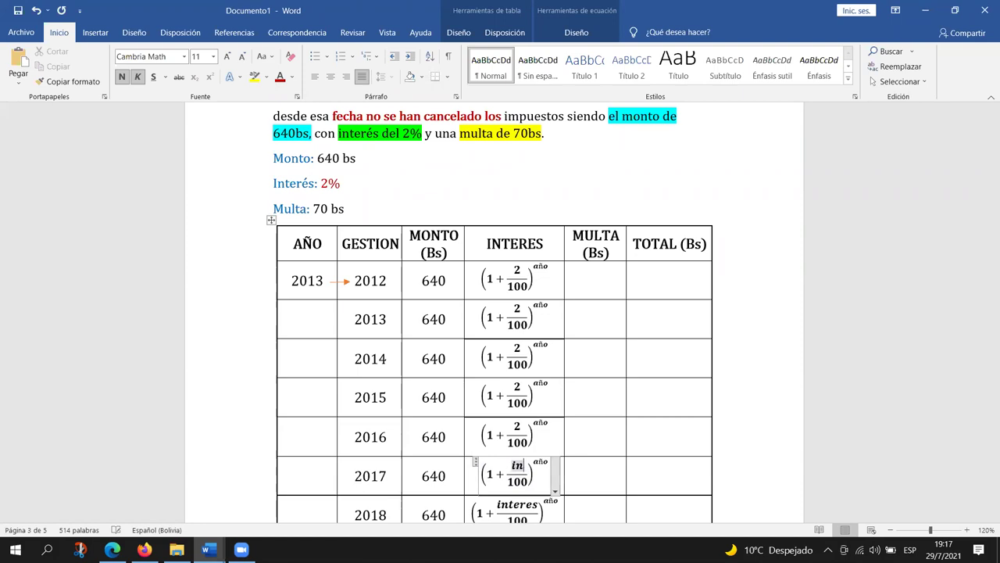
type("2")
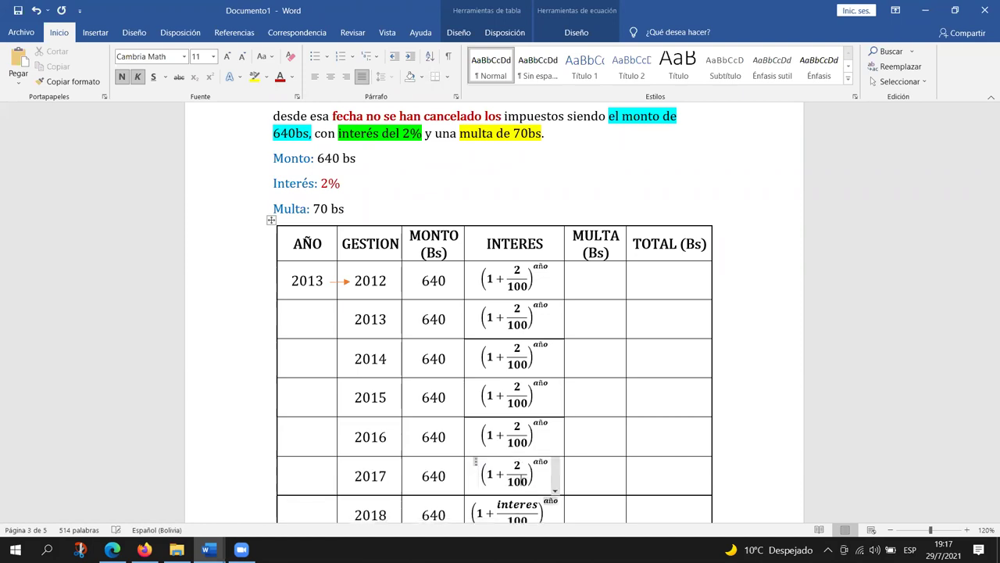
Replace the word interes with 2 in the numerator of the 2018 row's interest formula
key("Down")
key("Down")
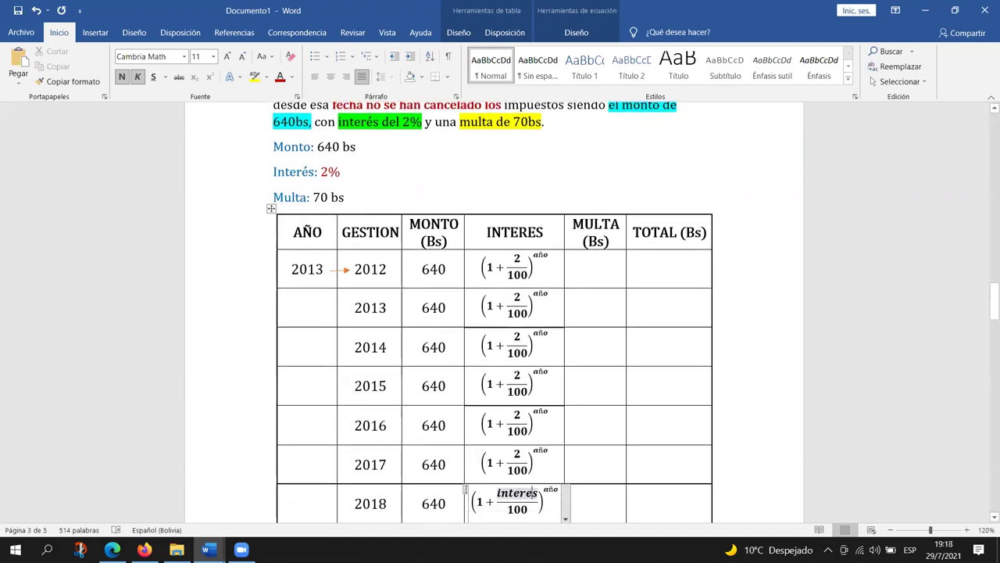
key("BackSpace")
key("BackSpace")
key("BackSpace")
key("BackSpace")
key("BackSpace")
key("BackSpace")
key("BackSpace")
type("2")
Replace the word interes with 2 in the numerator of the 2019 row's interest formula
key("Down")
key("Down")
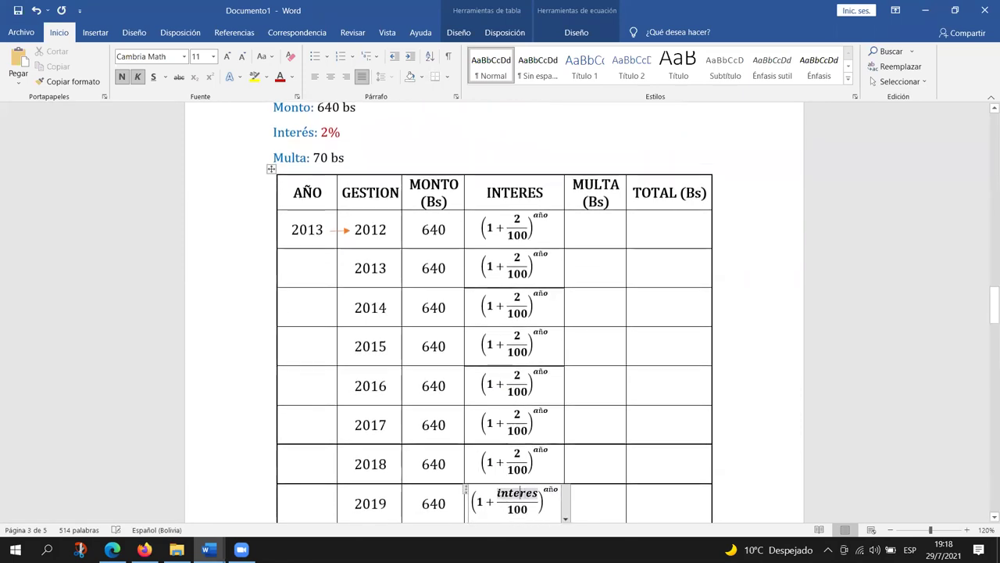
key("BackSpace")
key("BackSpace")
key("BackSpace")
key("BackSpace")
key("BackSpace")
key("BackSpace")
key("BackSpace")
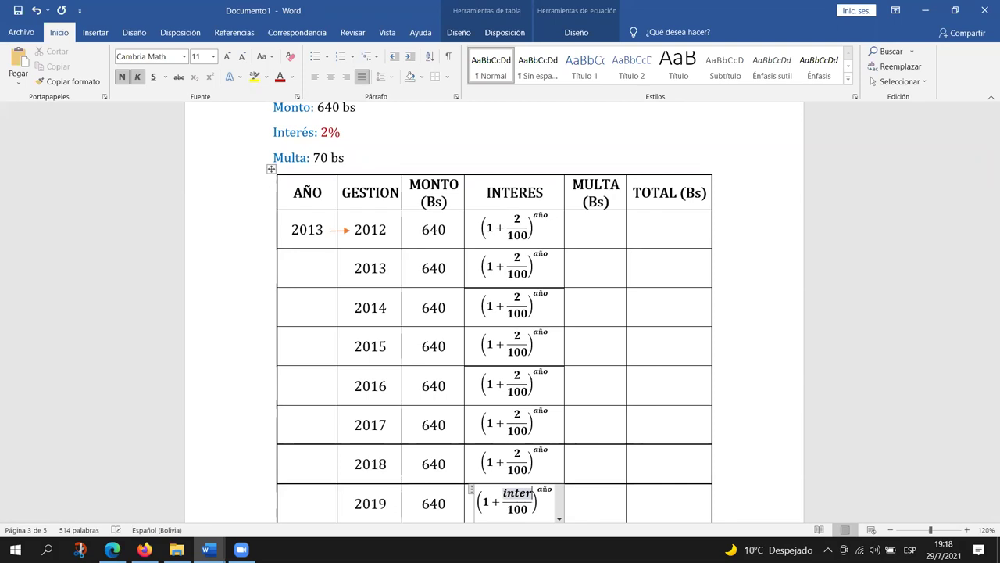
type("2")
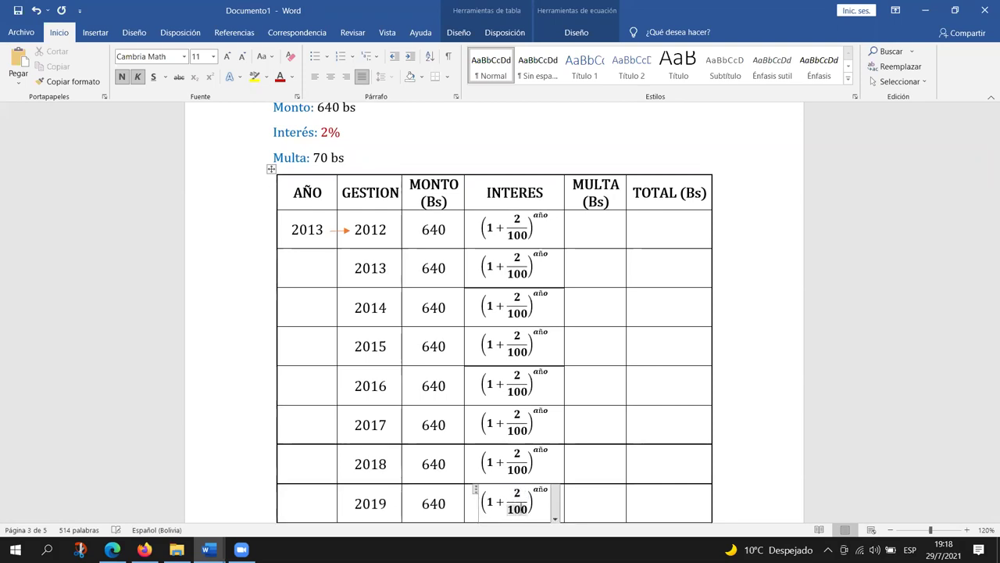
Replace the word interes with 2 in the numerator of the 2020 row's interest formula
key("Down")
key("Down")
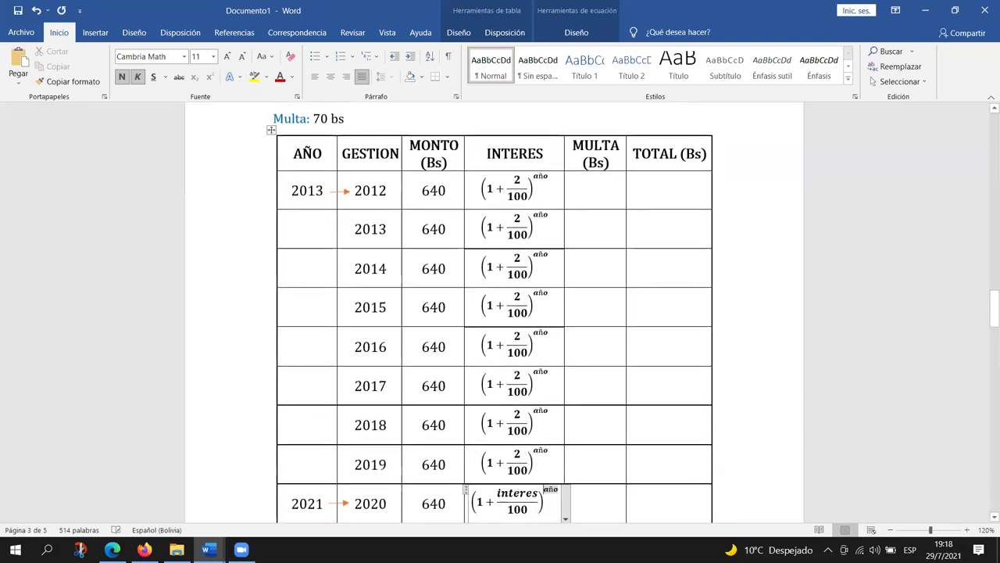
double_click(532, 493)
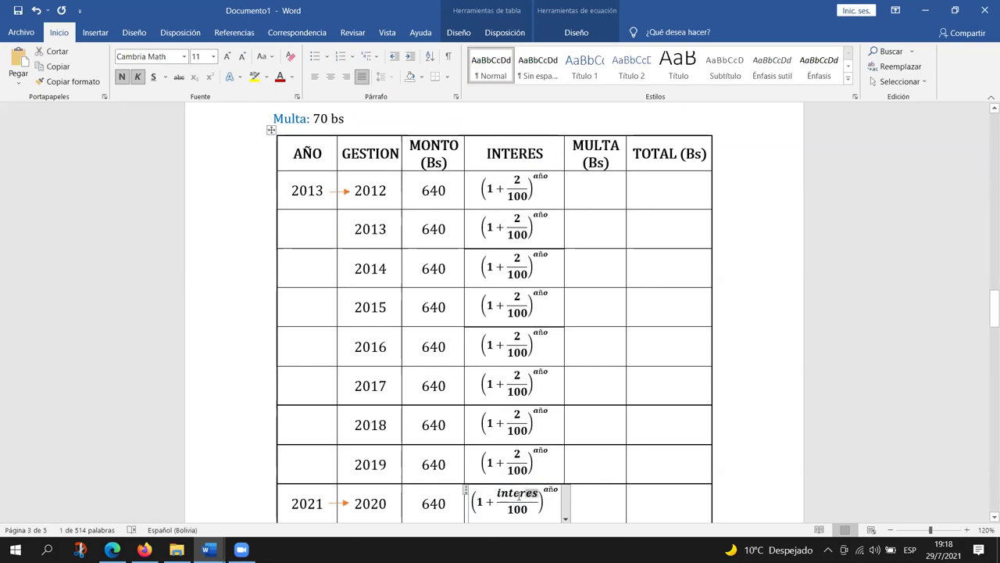
key("BackSpace")
type("2")
key("Down")
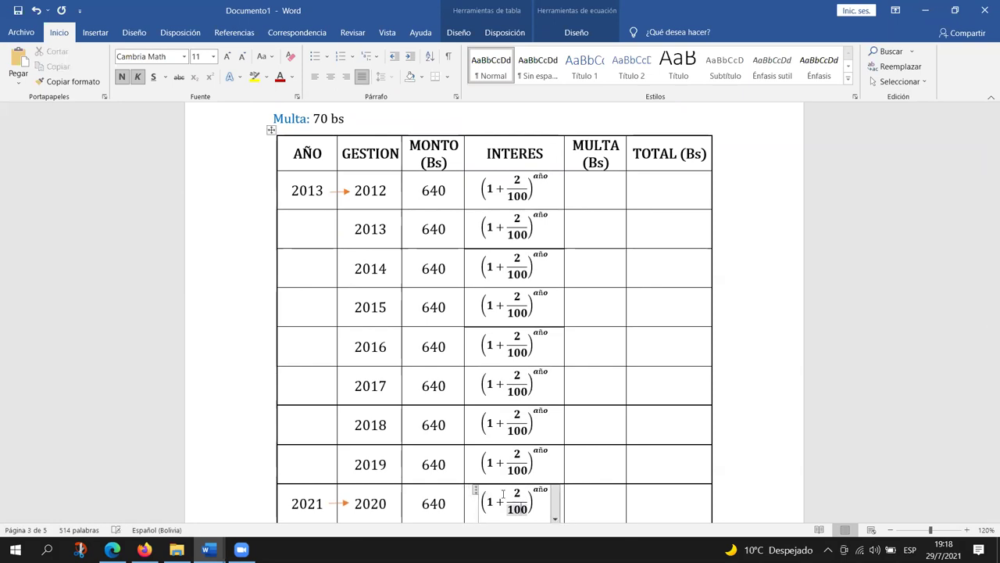
Replace the exponent año with 0 in the 2020 row's interest formula
scroll(500, 475, "down", 4)
scroll(502, 479, "up", 2)
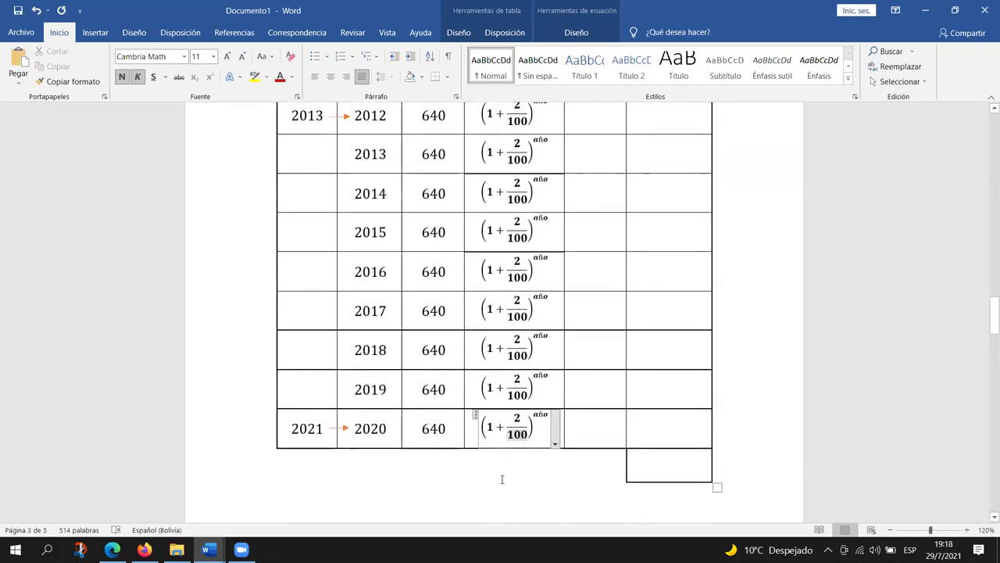
scroll(502, 479, "up", 2)
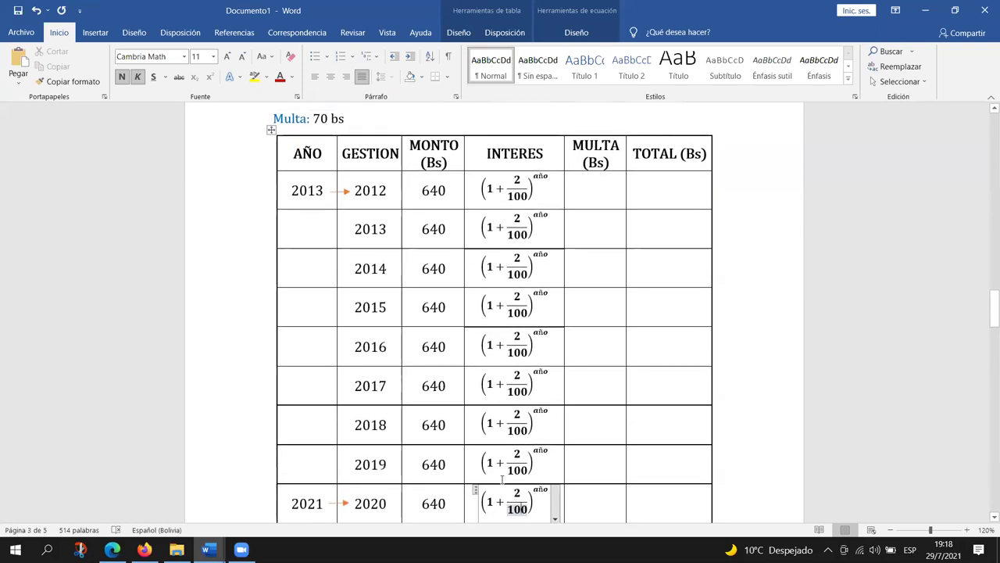
scroll(532, 480, "down", 1)
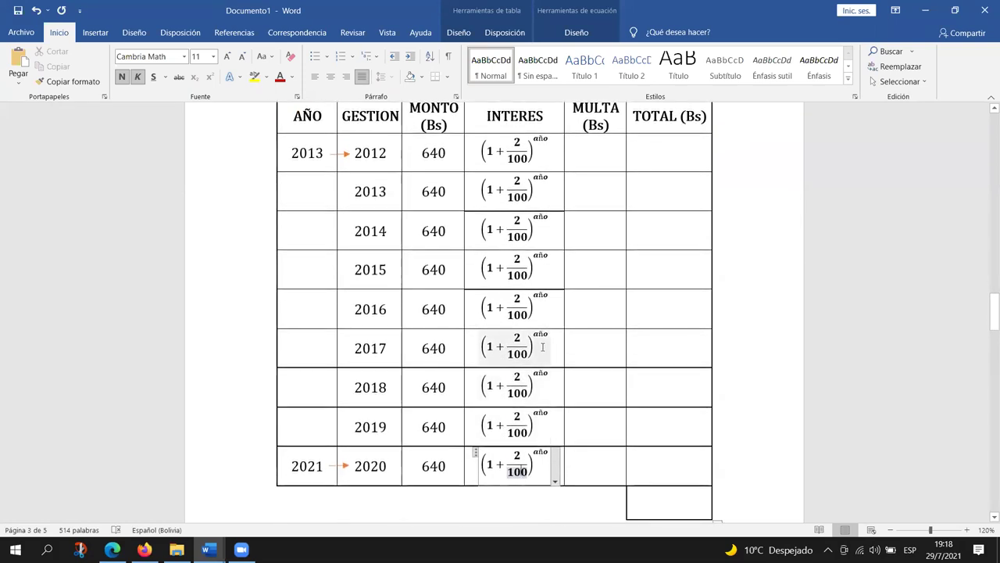
left_click(546, 141)
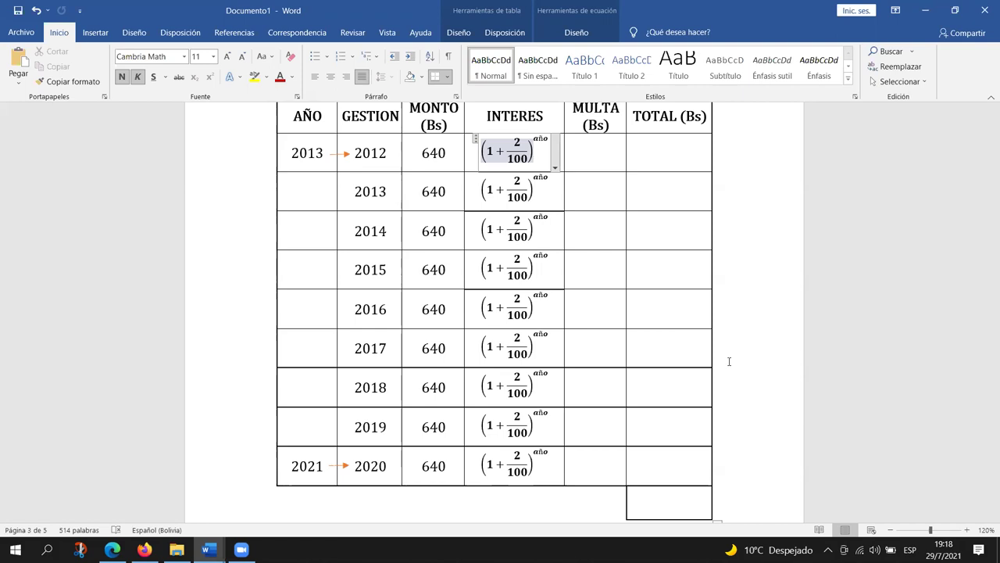
left_click(551, 455)
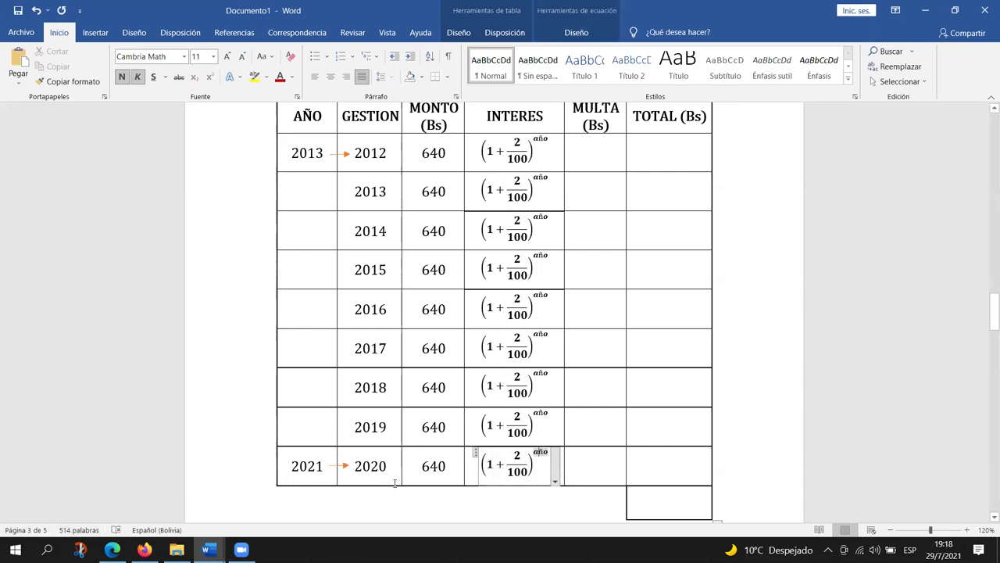
key("Delete")
type("0")
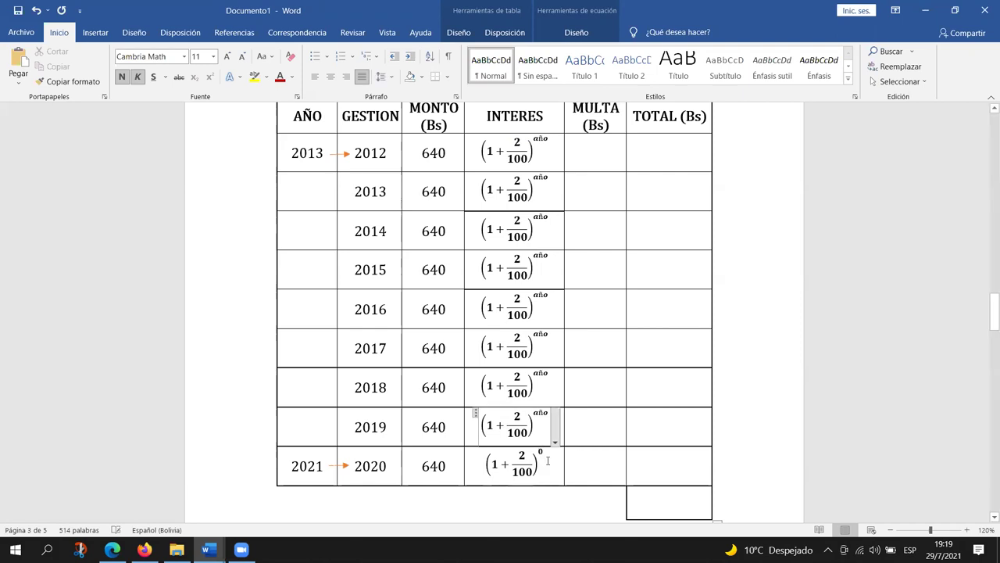
Replace the exponent año with 1 in the 2019 row's interest formula
left_click(548, 386)
left_click(549, 431)
key("BackSpace")
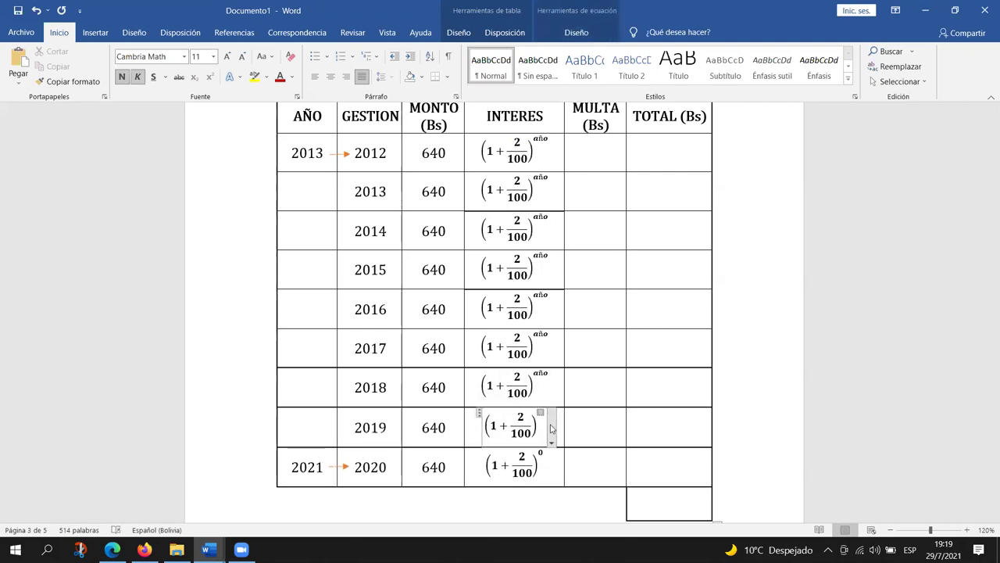
type("1")
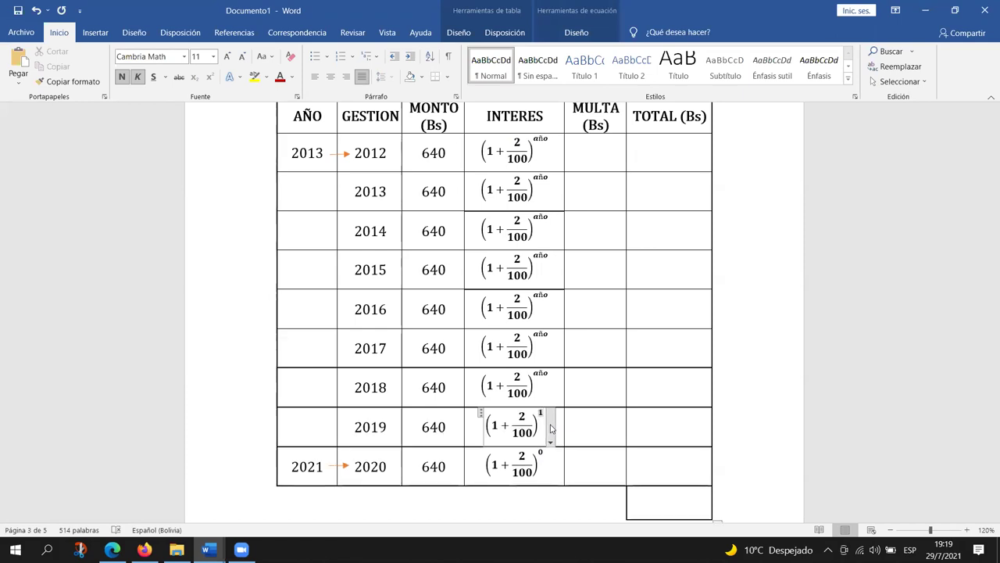
Replace the exponent año with 2 in the 2018 row's interest formula
left_click(550, 384)
key("BackSpace")
key("BackSpace")
key("BackSpace")
type("2")
key("Up")
key("Up")
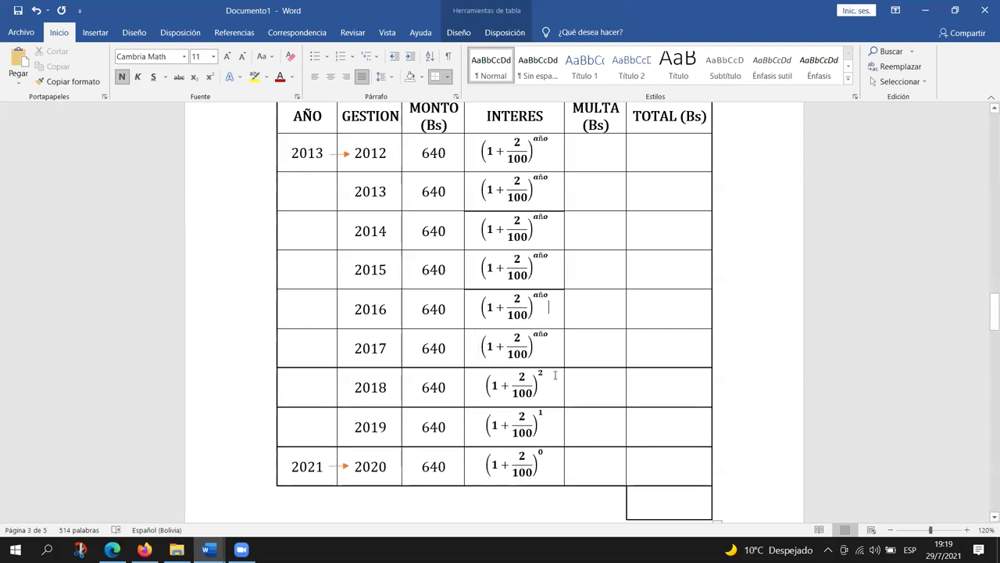
Fill the MULTA cell of the 2020 row with a line of nine dashes
left_click(550, 344)
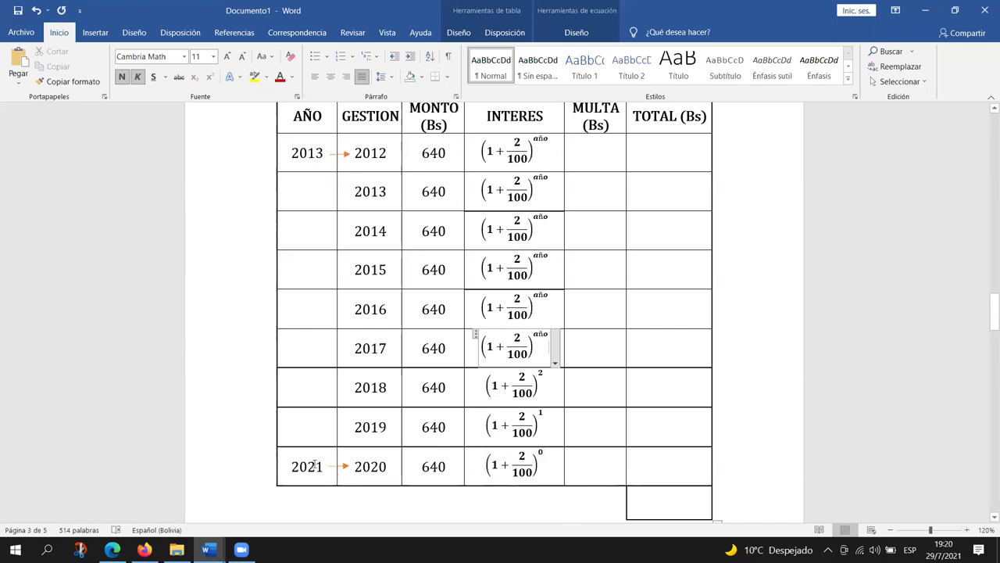
left_click(581, 472)
type("-")
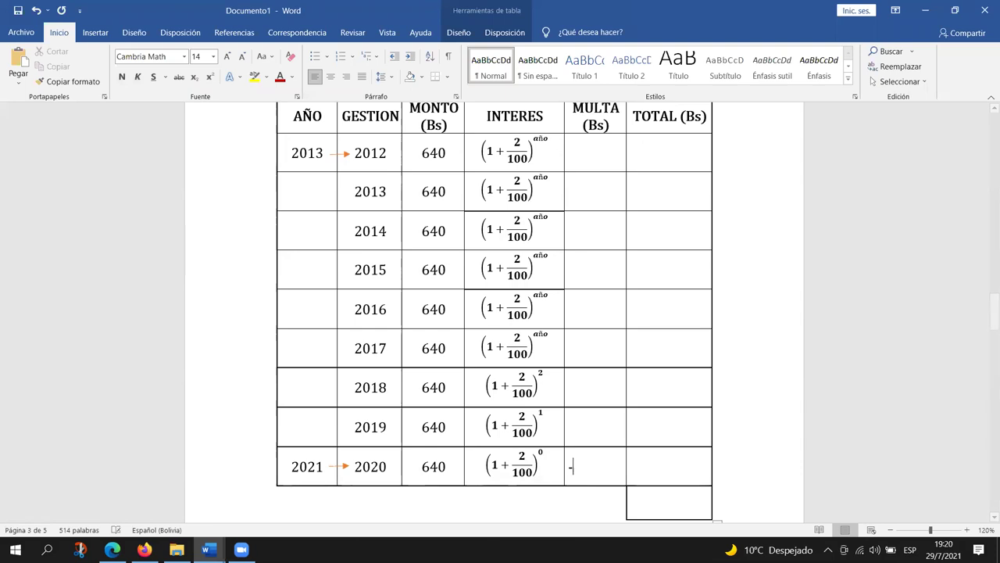
type("--------")
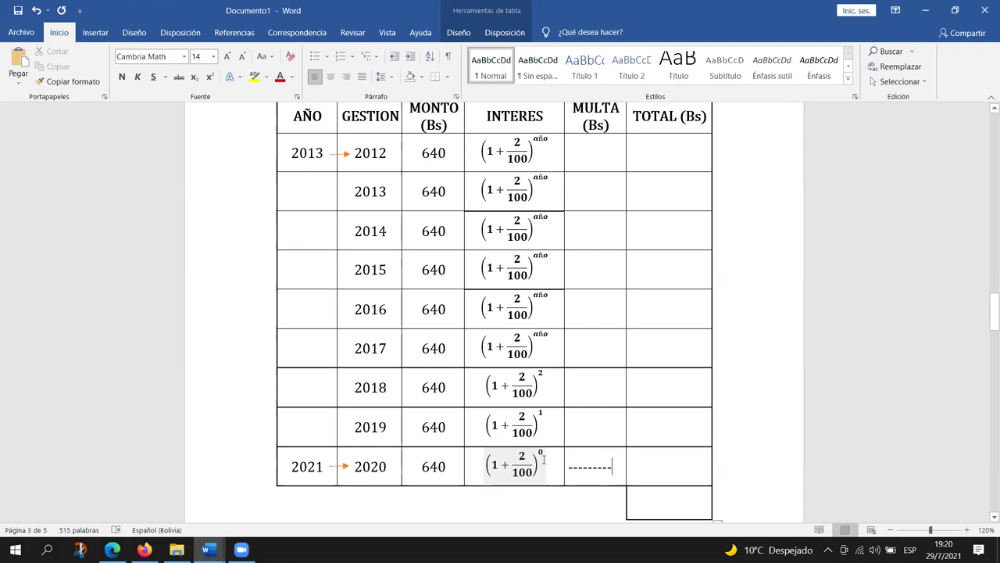
Replace the exponent año with 3 in the 2017 row's interest formula
left_click(544, 425)
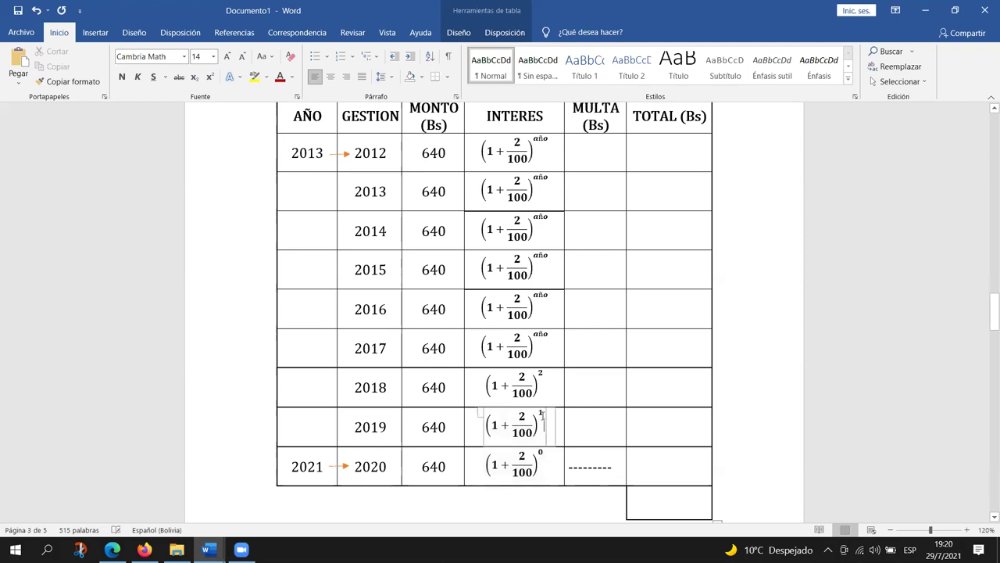
left_click(544, 381)
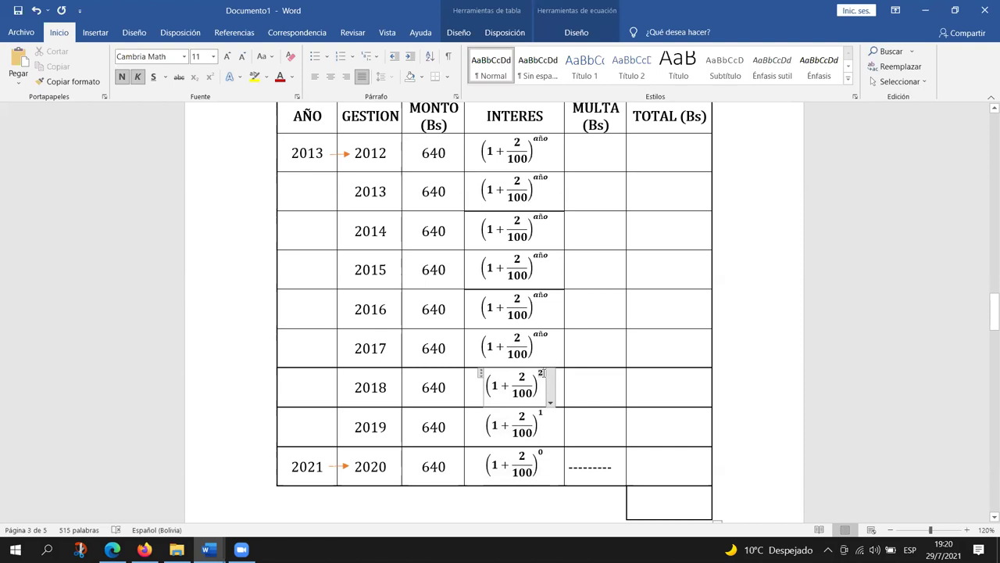
left_click(547, 330)
double_click(541, 333)
type("3")
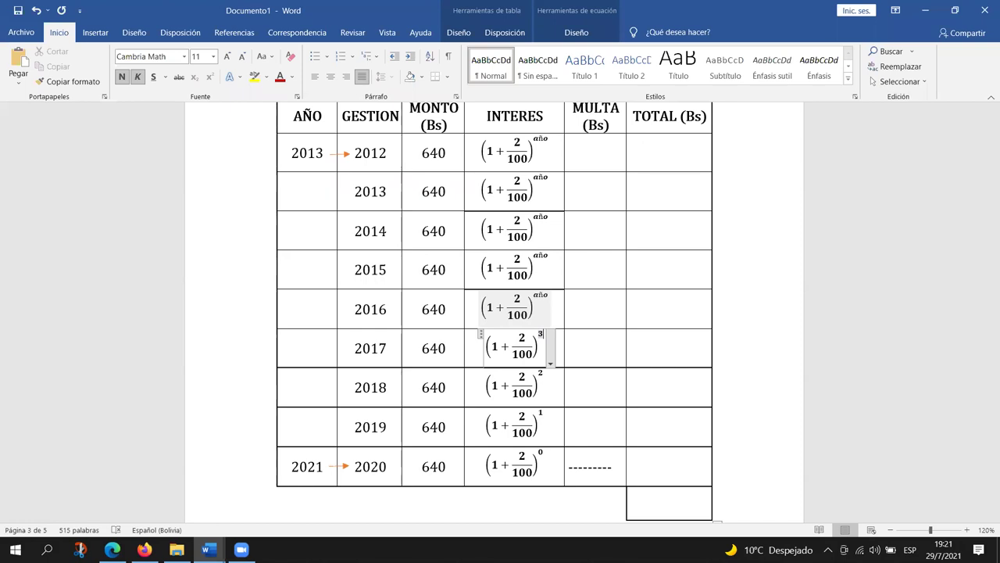
Replace the exponent año with 4 in the 2016 row's interest formula
left_click(549, 307)
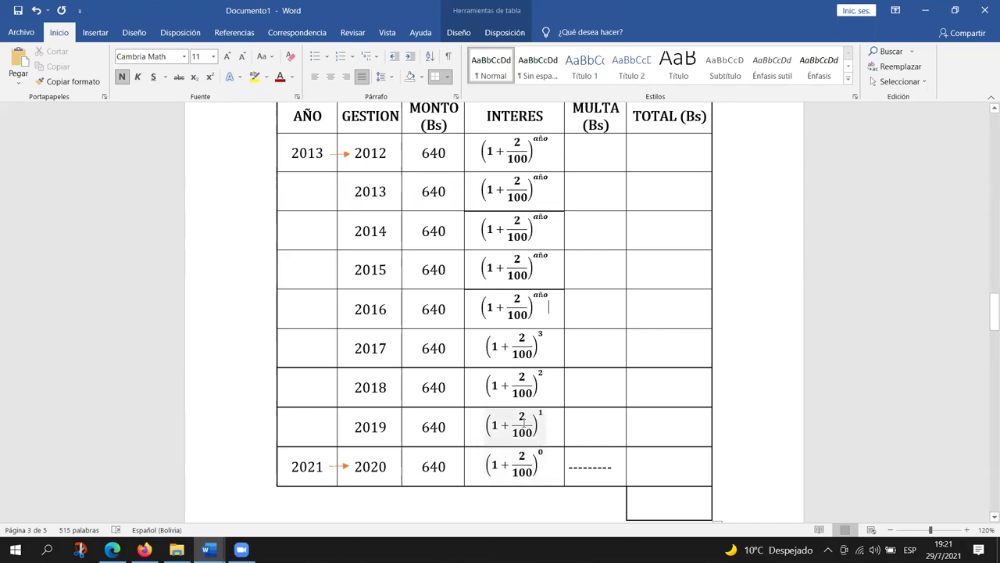
left_click(550, 295)
key("BackSpace")
key("BackSpace")
key("BackSpace")
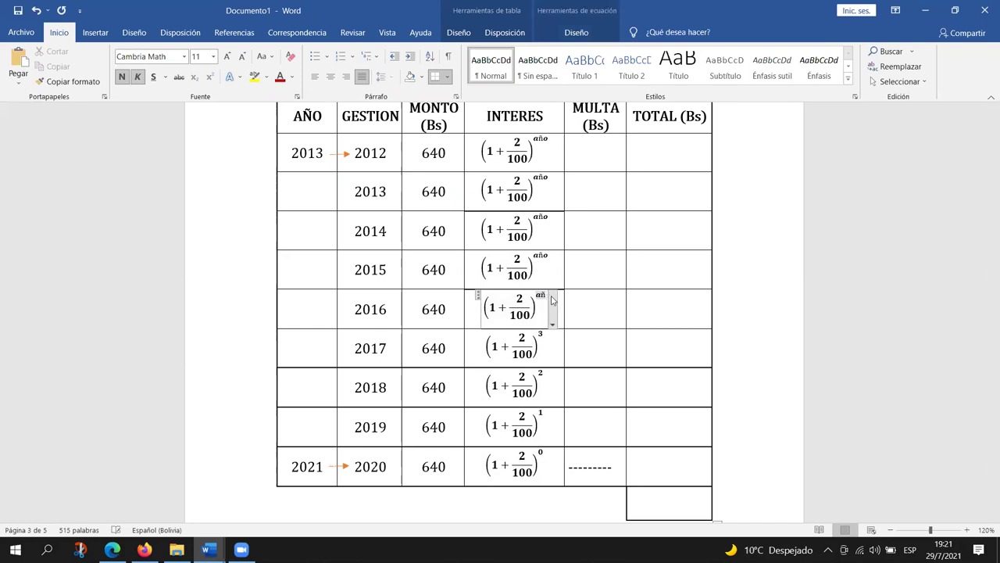
type("4")
Replace the exponent año with 5 in the 2015 row's interest formula and with 6 in the 2014 row's
left_click(549, 262)
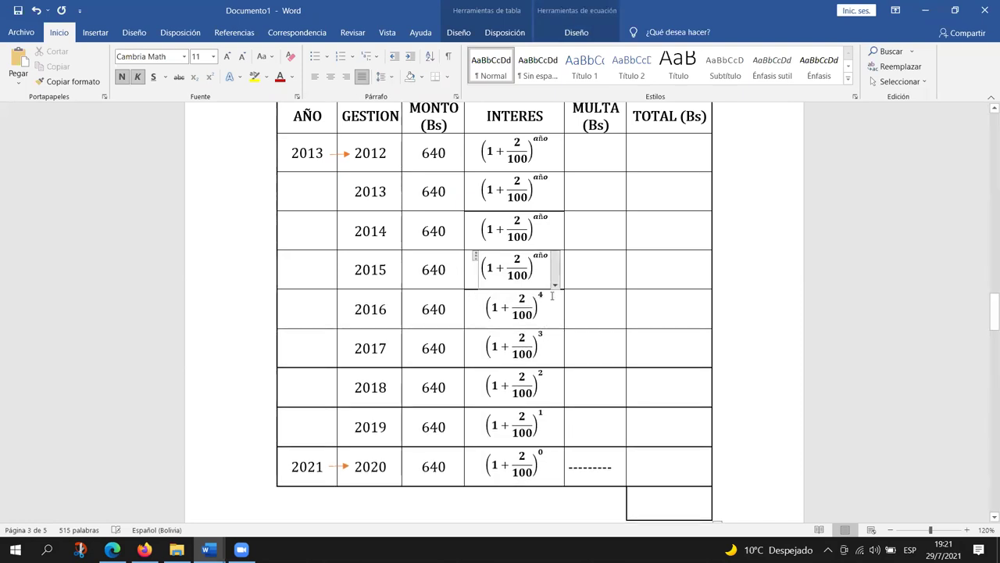
double_click(540, 257)
type("5")
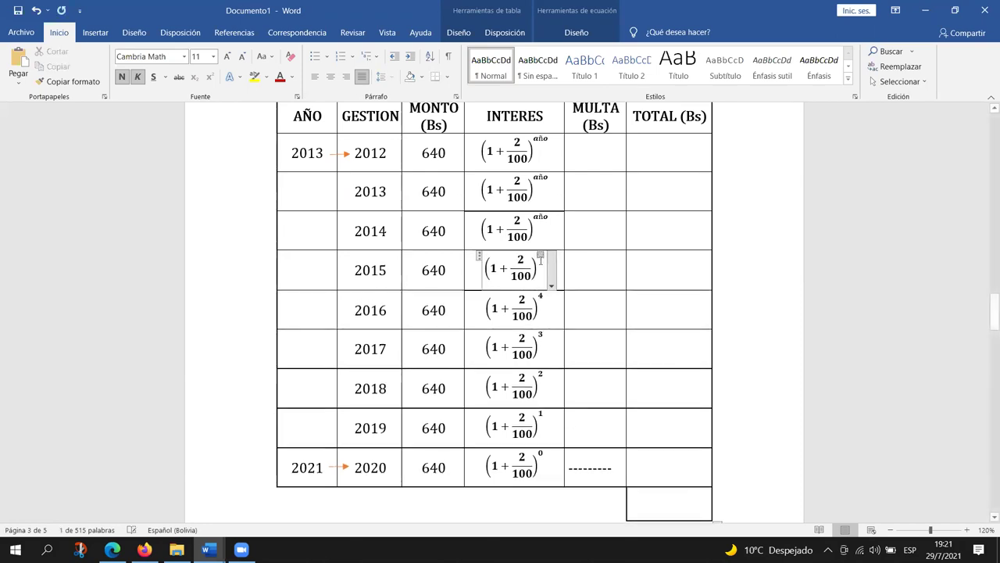
left_click(549, 217)
double_click(543, 219)
type("6")
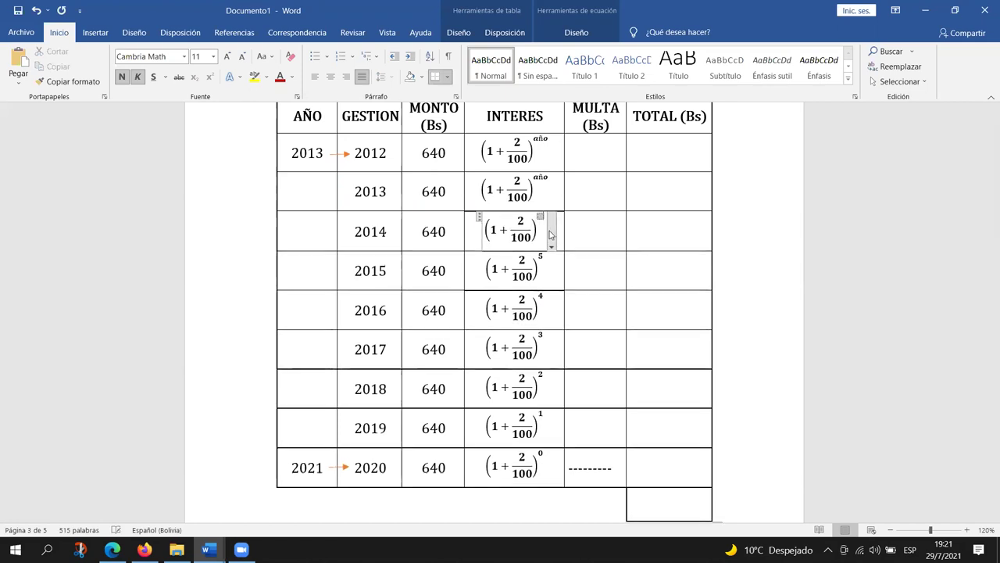
Replace the exponent año with 7 in the 2013 row's interest formula and with 8 in the 2012 row's
left_click(537, 183)
double_click(536, 179)
type("7")
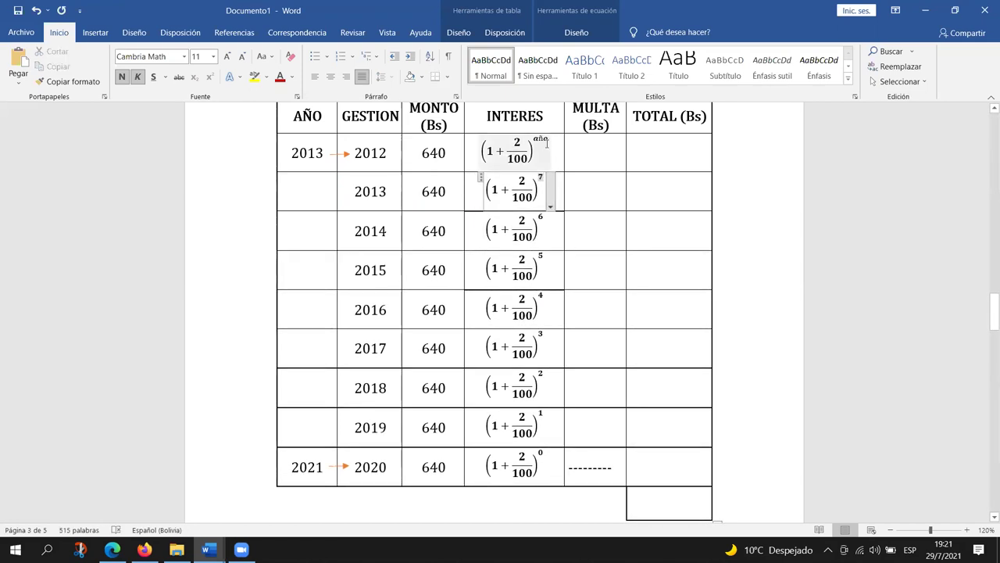
left_click(546, 141)
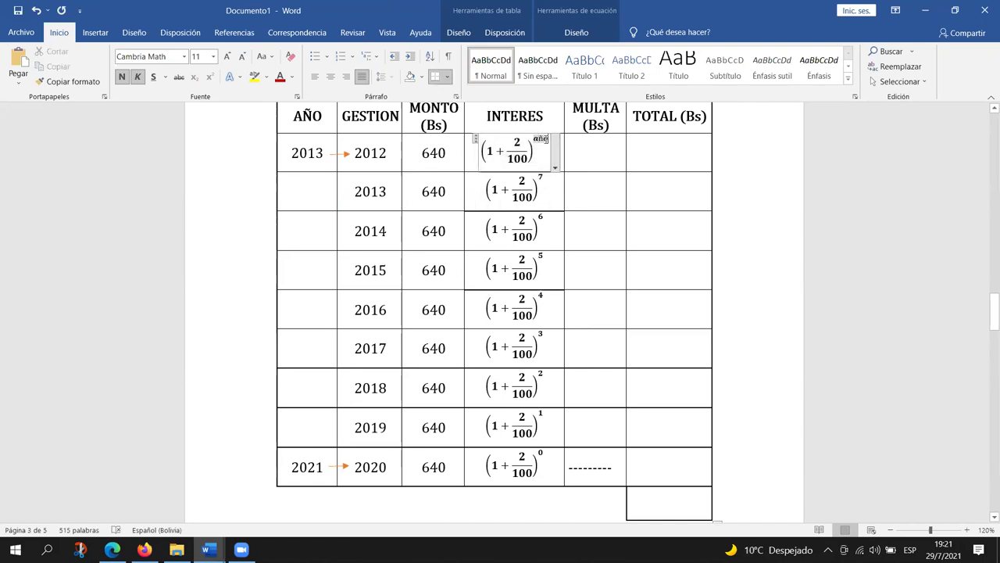
key("BackSpace")
key("BackSpace")
key("BackSpace")
type("8")
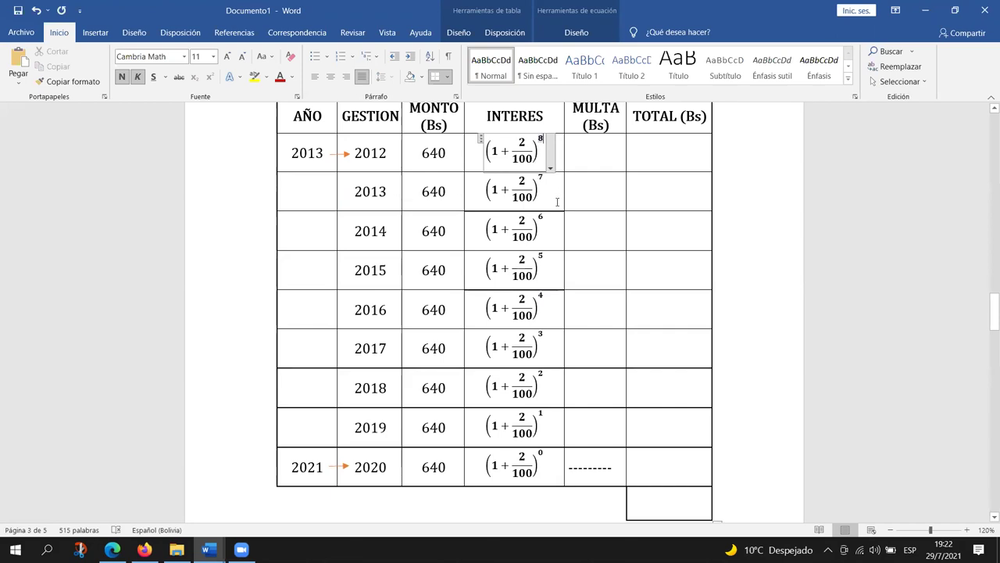
scroll(553, 432, "up", 1)
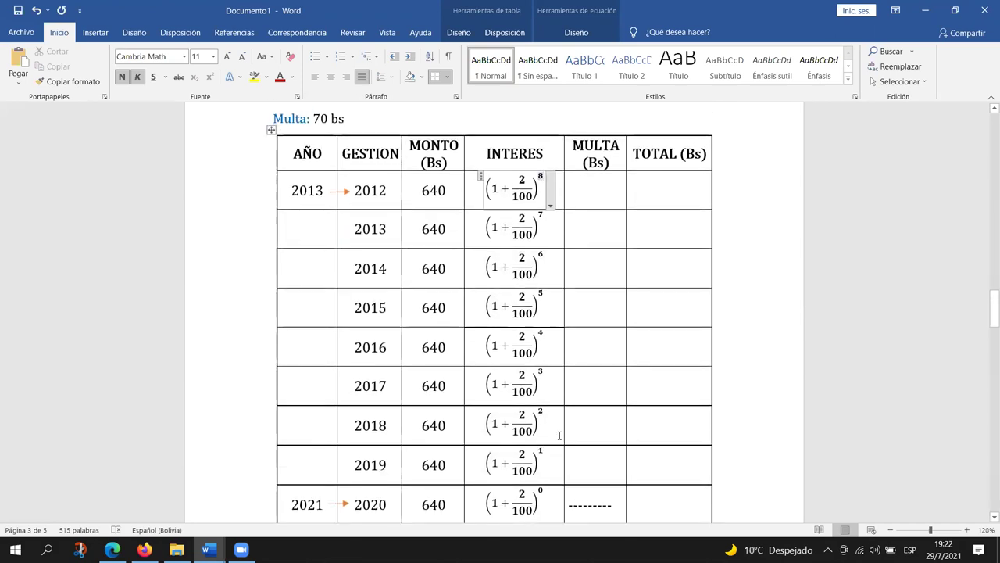
scroll(562, 432, "down", 1)
scroll(572, 430, "up", 1)
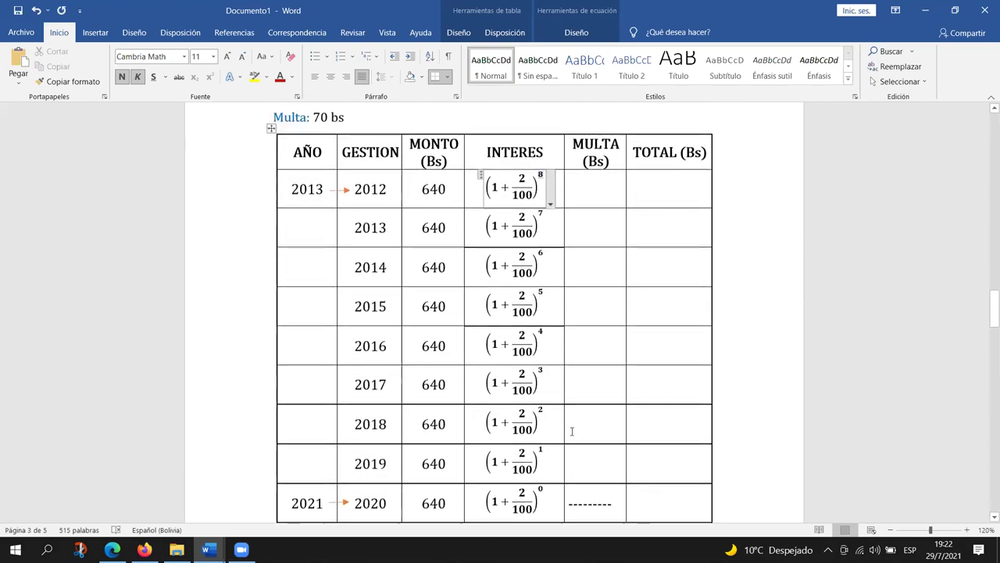
scroll(520, 467, "down", 1)
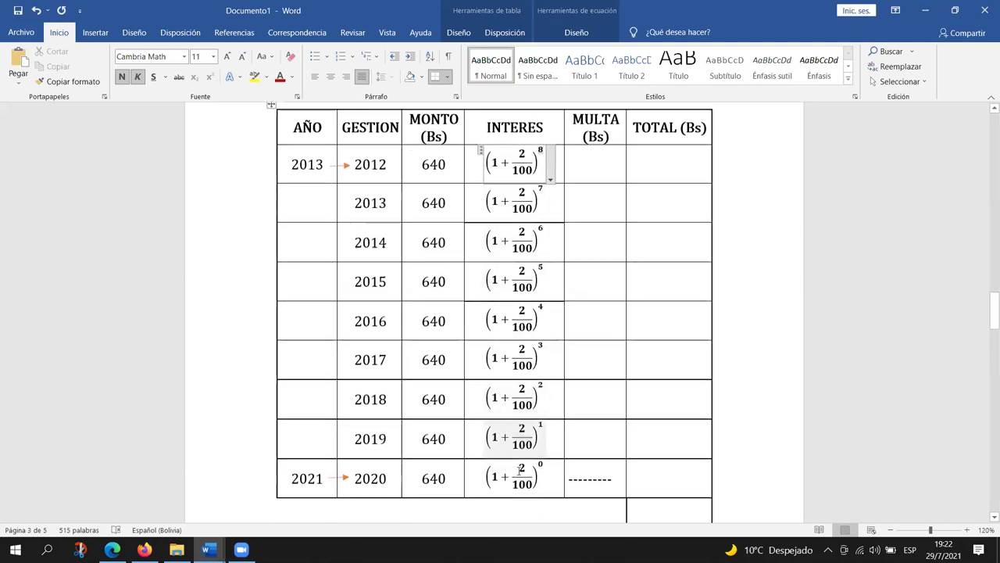
scroll(520, 470, "up", 1)
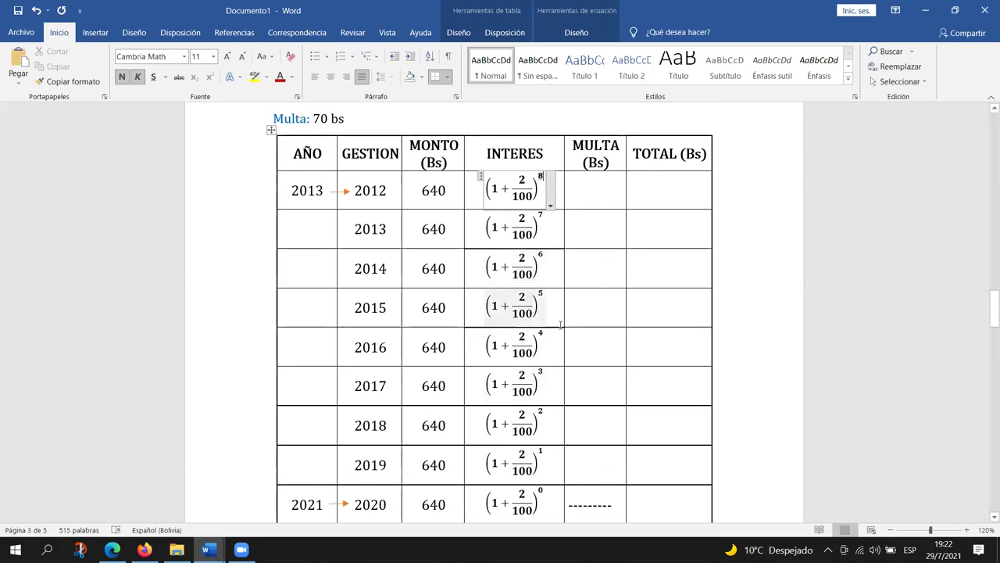
left_click(643, 228)
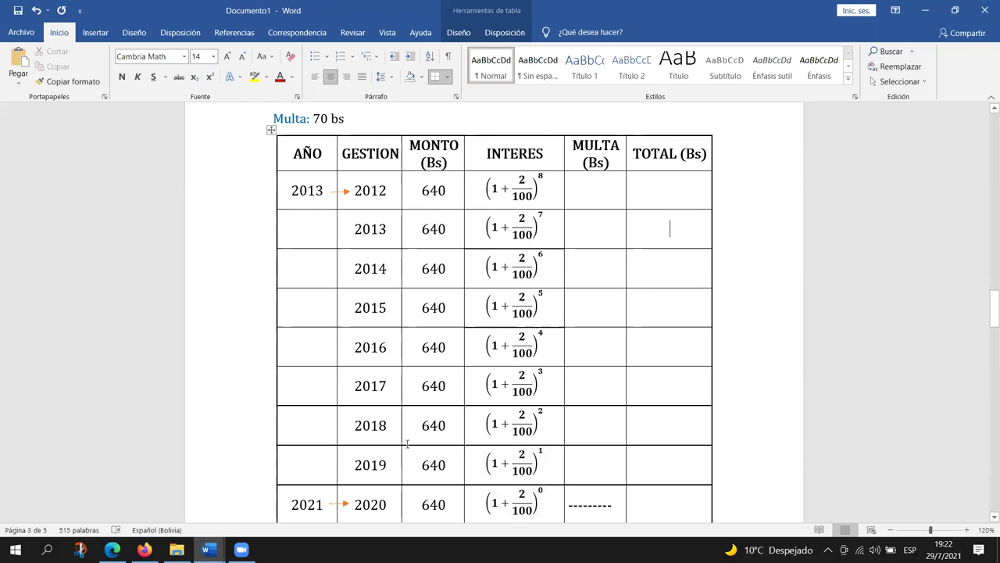
Enter 70 in the MULTA cells of the 2012 through 2019 rows
scroll(371, 352, "up", 2)
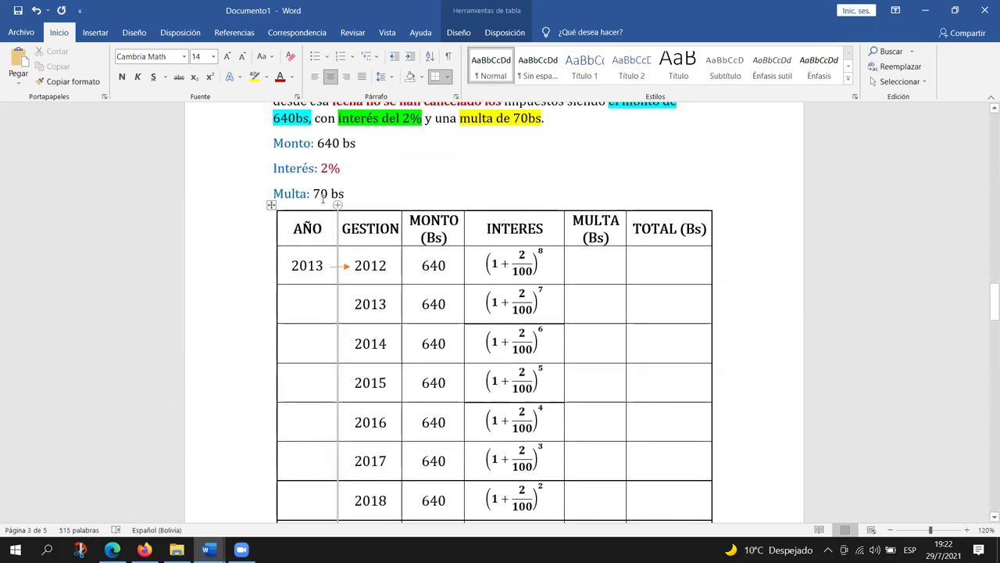
left_click(591, 262)
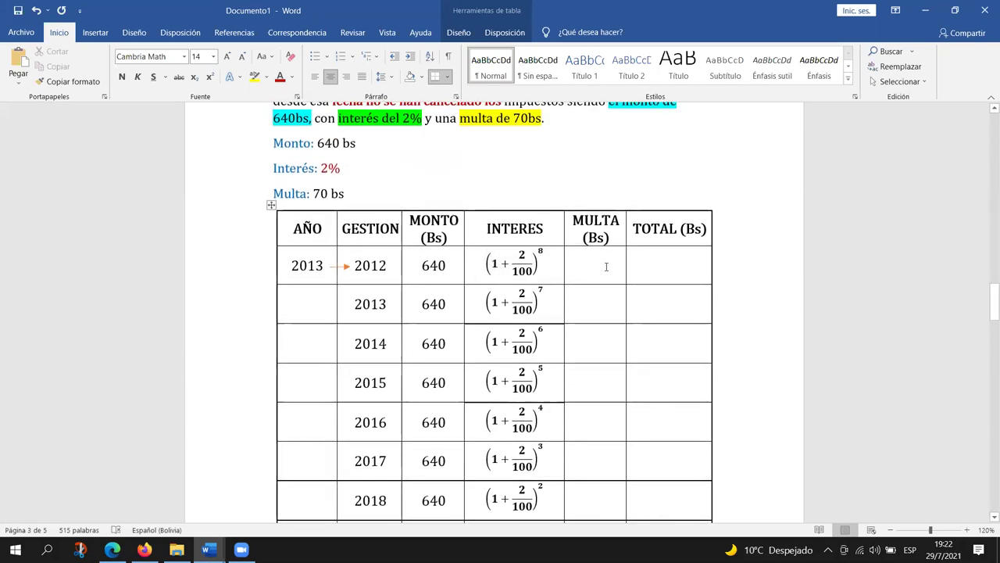
type("70")
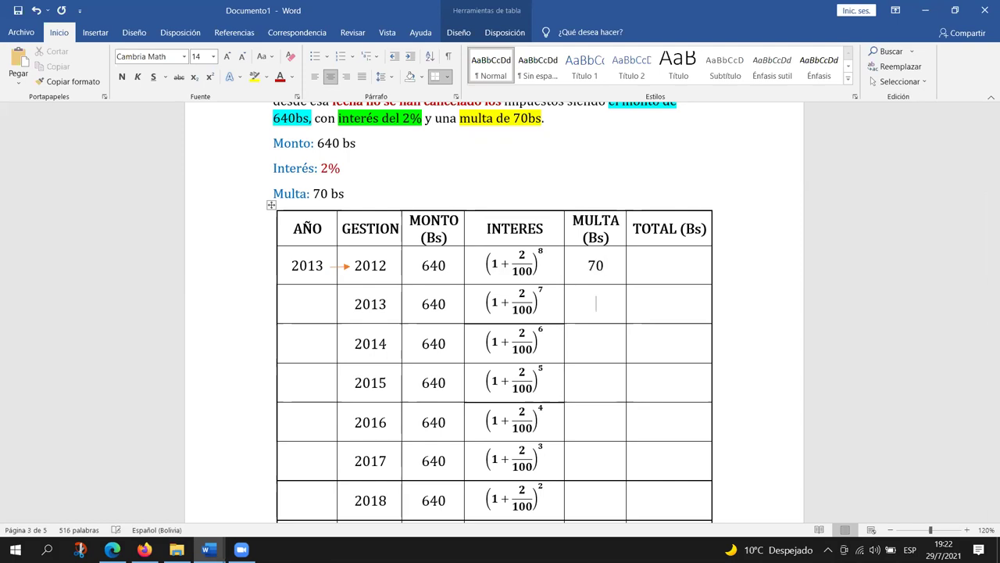
type("7070")
left_click(569, 382)
type("70")
left_click(568, 422)
type("70")
left_click(596, 461)
type("70")
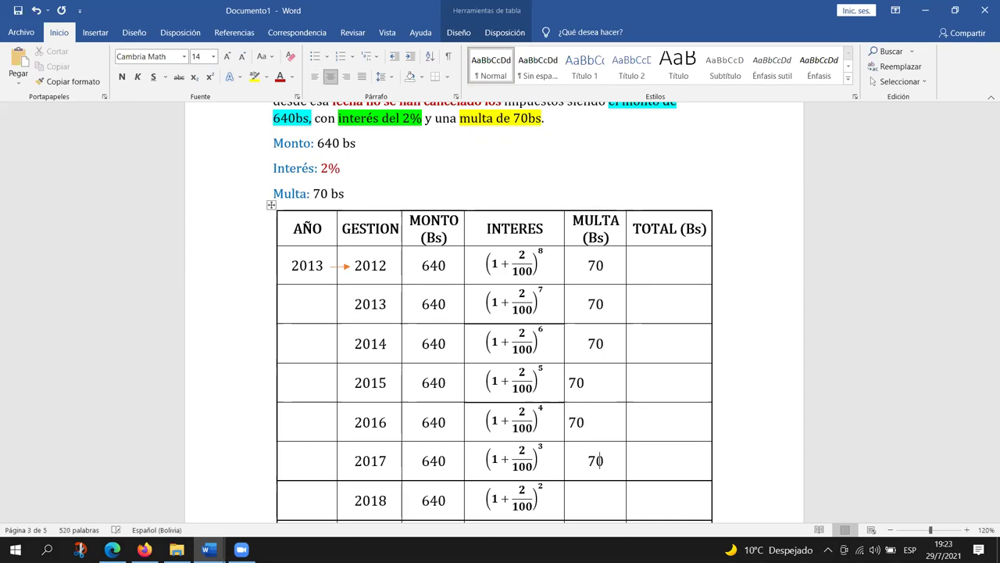
left_click(569, 500)
type("70")
scroll(596, 500, "down", 1)
type("70")
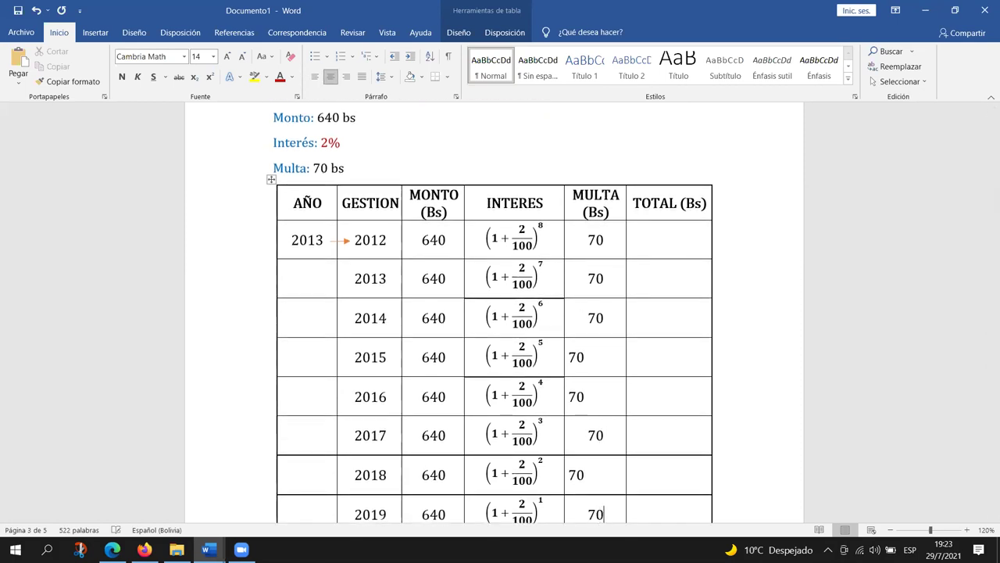
scroll(601, 328, "down", 1)
scroll(596, 245, "down", 2)
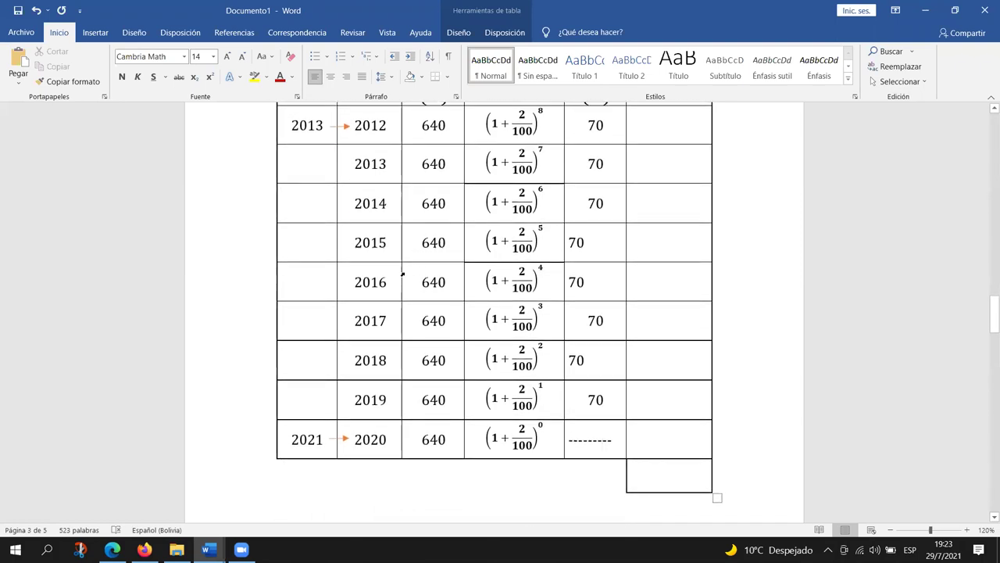
left_click(477, 424)
scroll(587, 426, "up", 2)
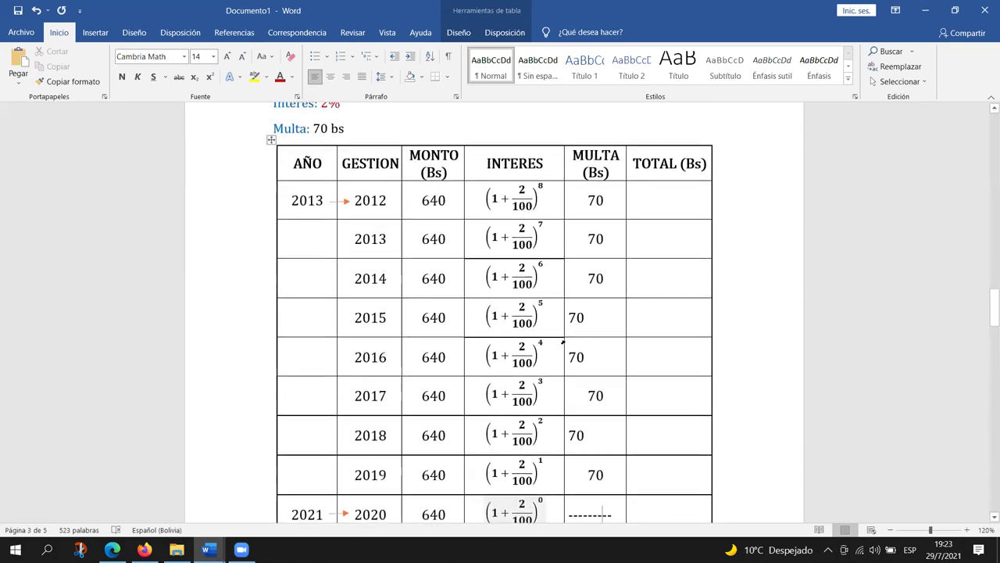
left_click(656, 200)
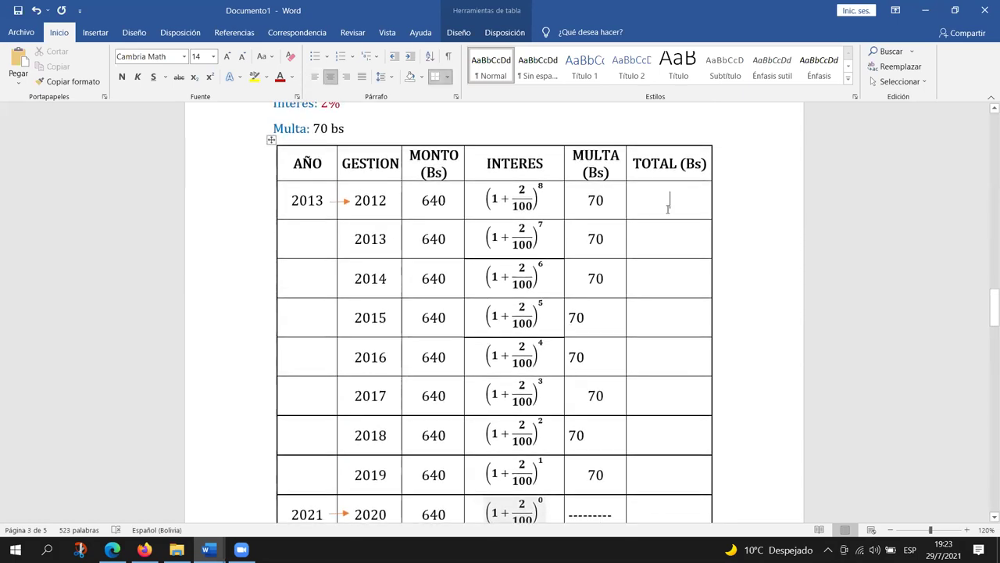
key("Down")
key("Down")
key("Down")
key("Down")
key("Down")
key("Down")
key("Down")
key("Down")
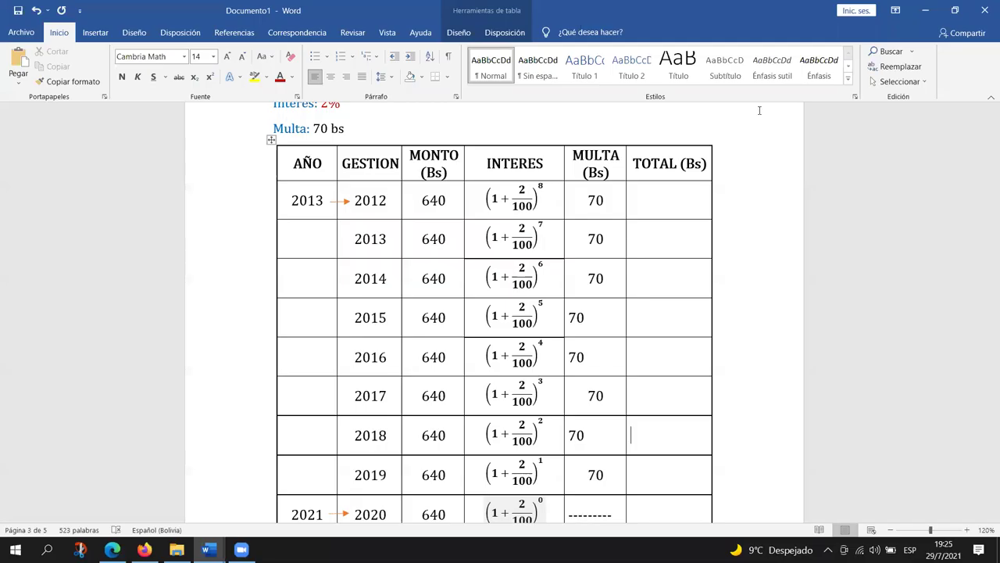
Fill in the TOTAL (Bs) column with 819.862 for the 2012 row and 805.1588 for the 2013 row
left_click(677, 198)
type("8")
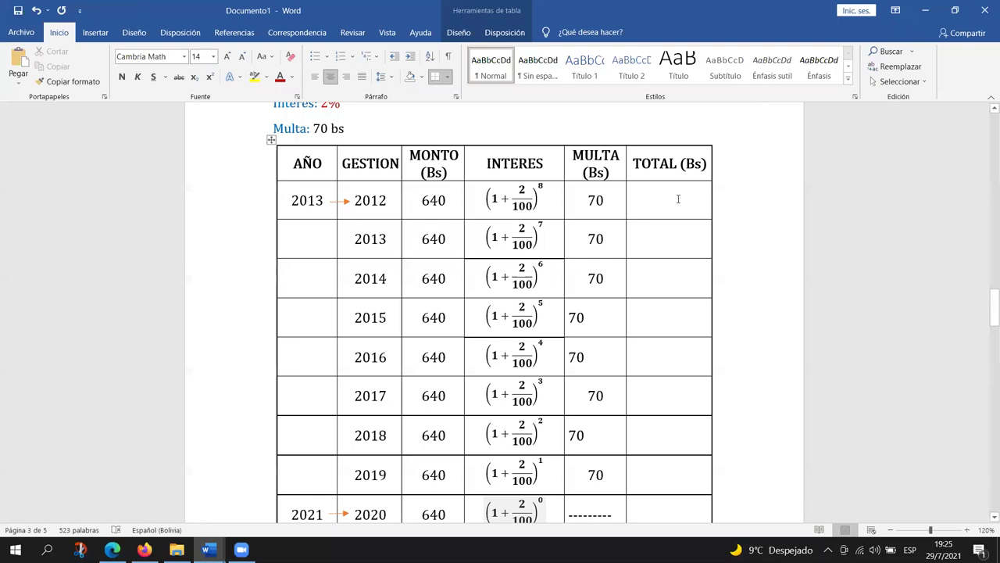
type("19.")
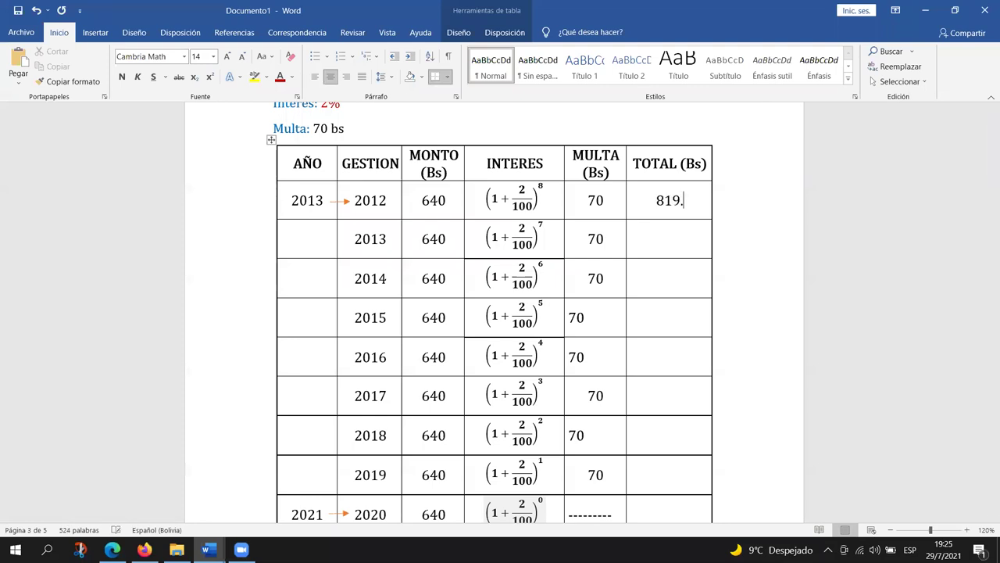
type("862")
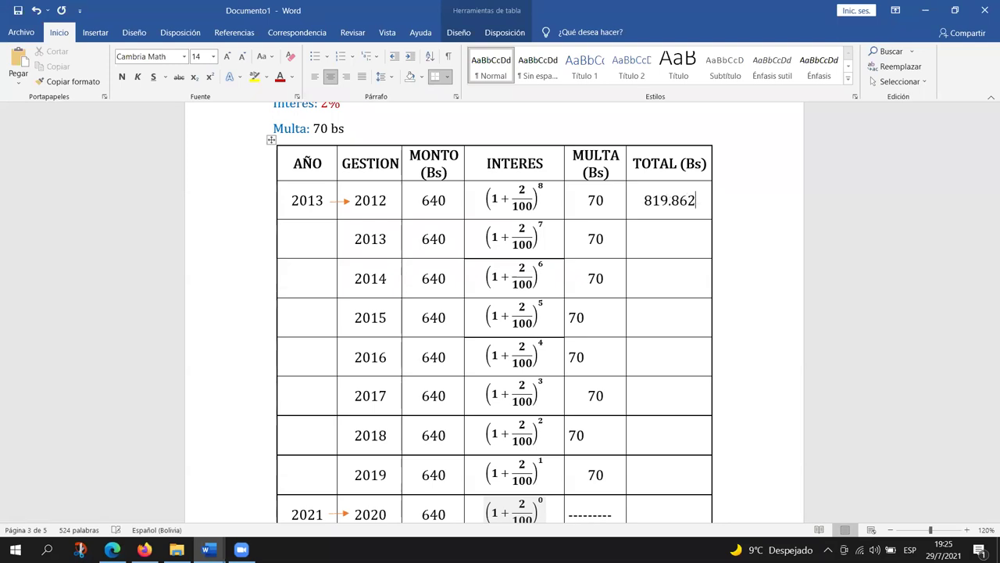
left_click(669, 239)
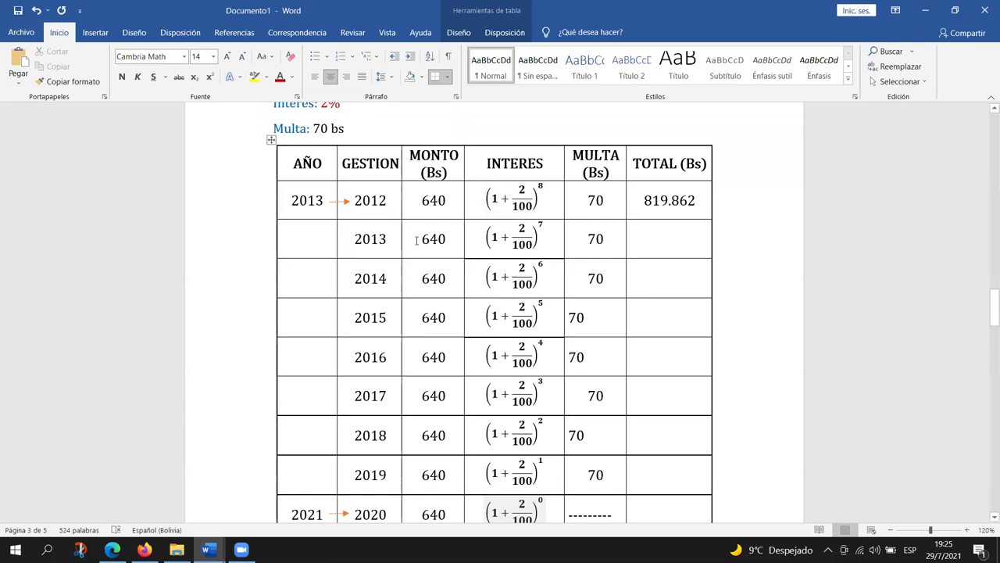
type("805.1588")
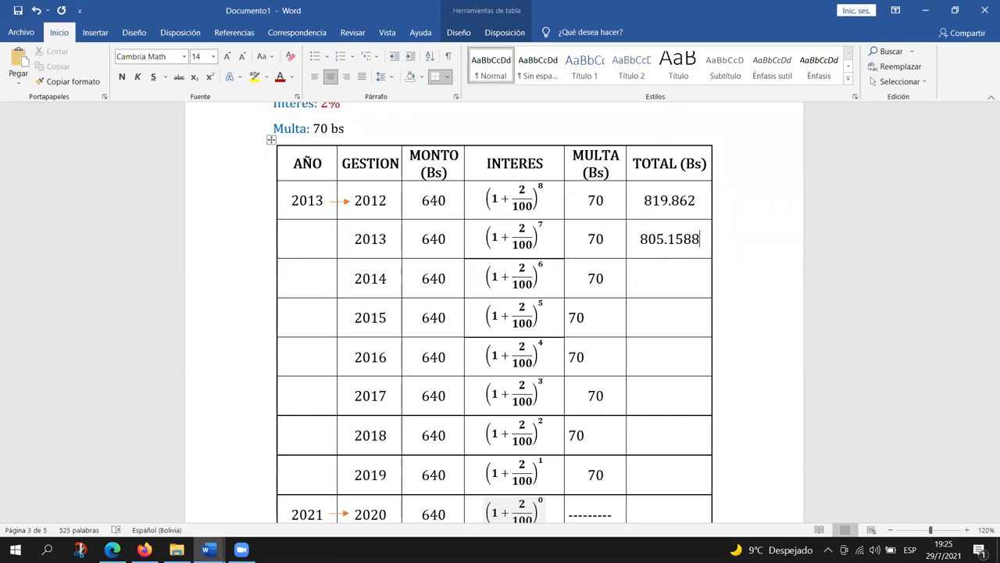
Enter 790.7439 in the TOTAL (Bs) cell of the 2014 row
left_click(669, 278)
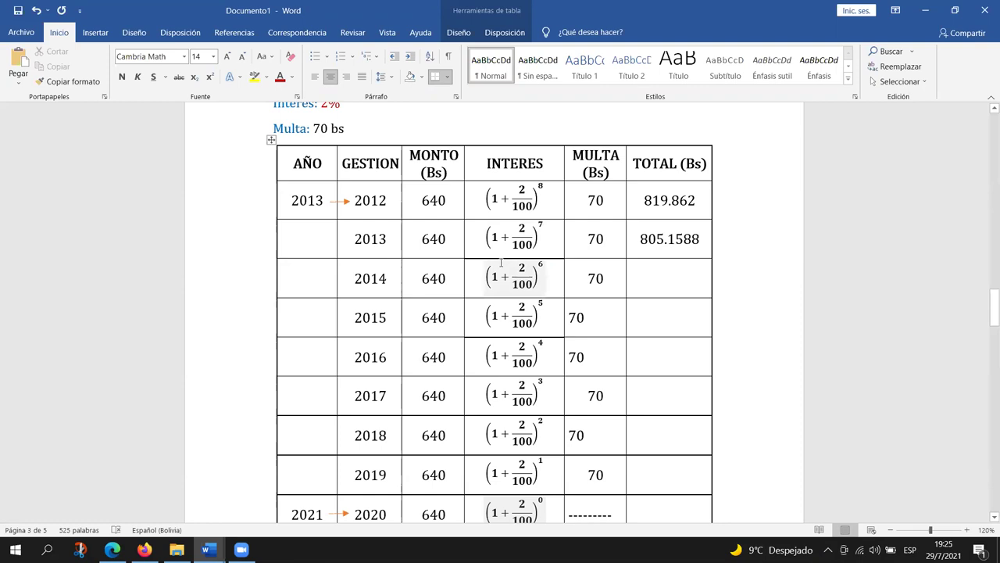
left_click_drag(422, 279, 447, 283)
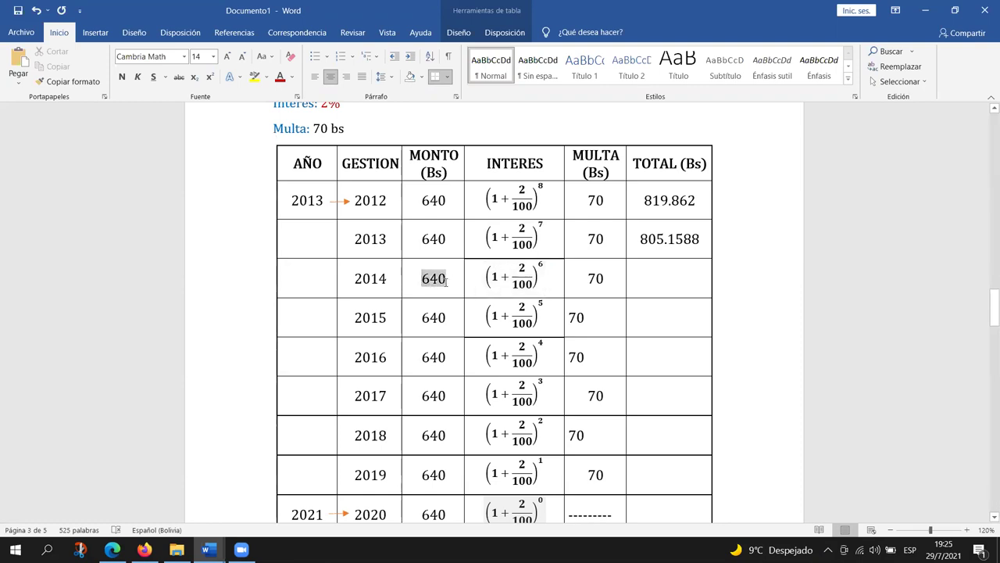
left_click(535, 283)
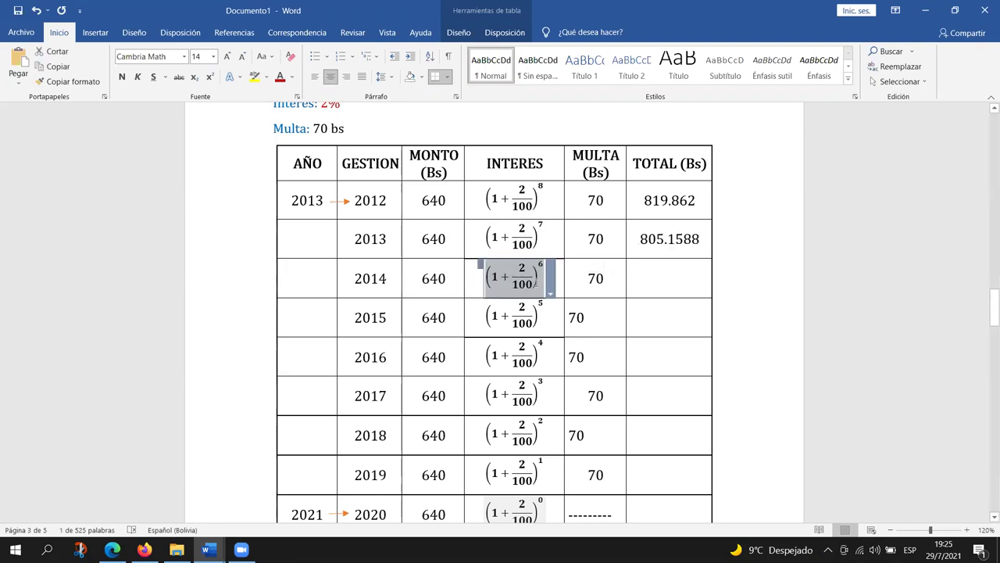
left_click(590, 278)
left_click(654, 289)
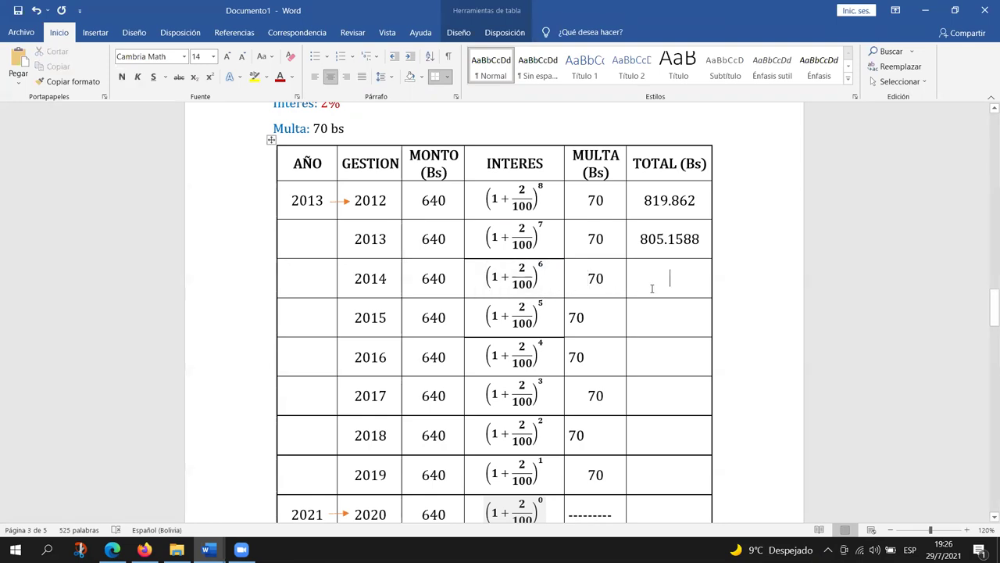
type("790.")
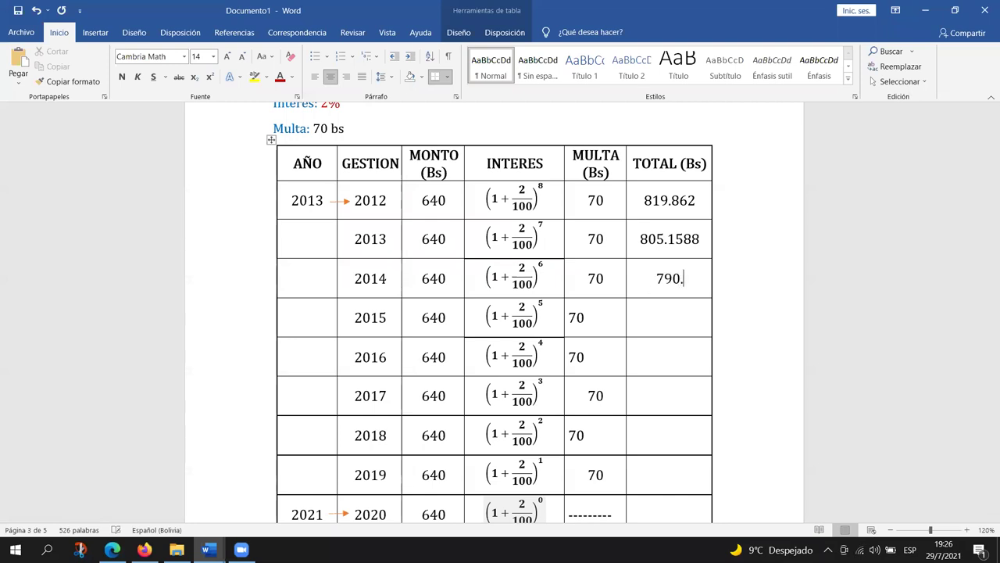
type("7439")
left_click(631, 317)
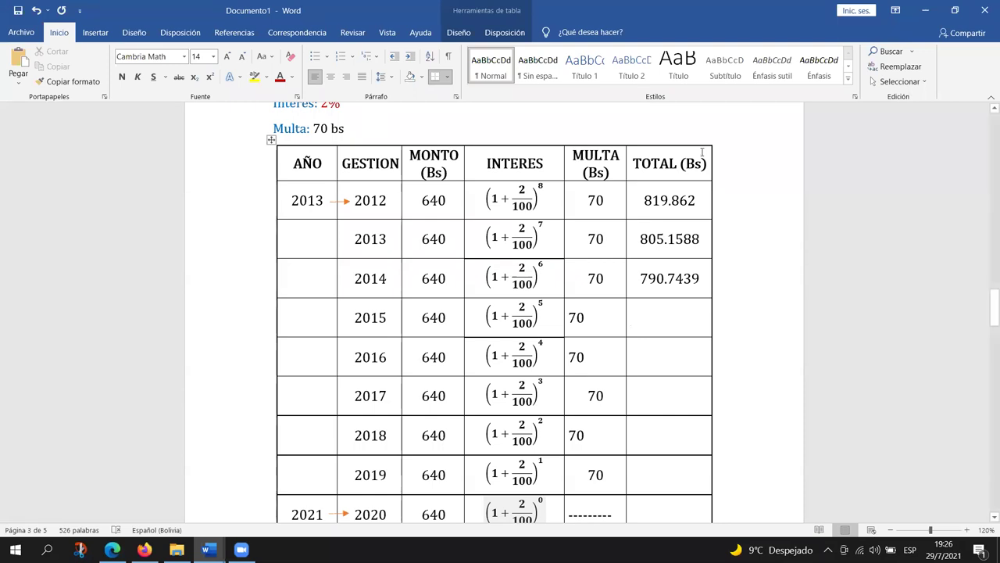
left_click(538, 303)
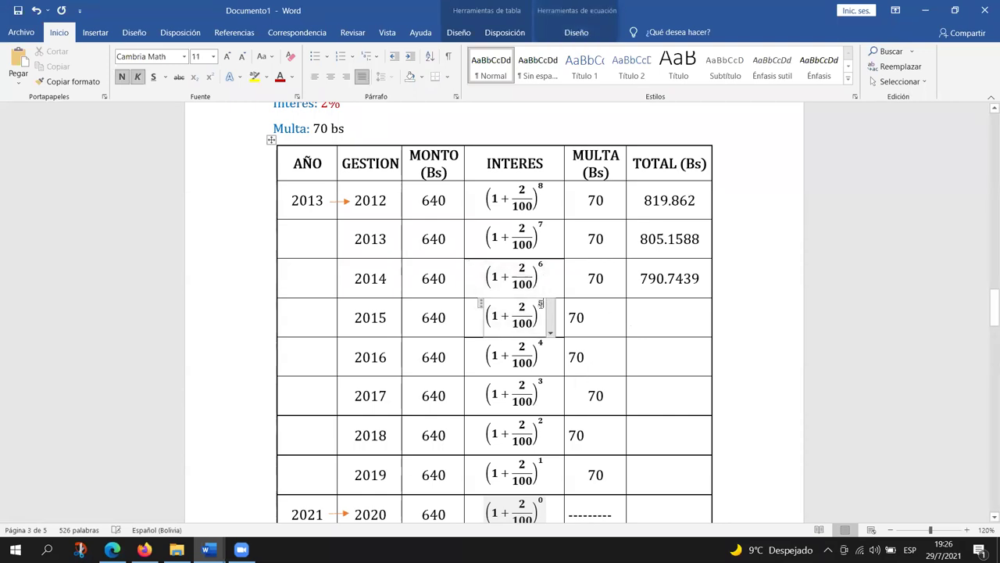
left_click(651, 320)
key("Down")
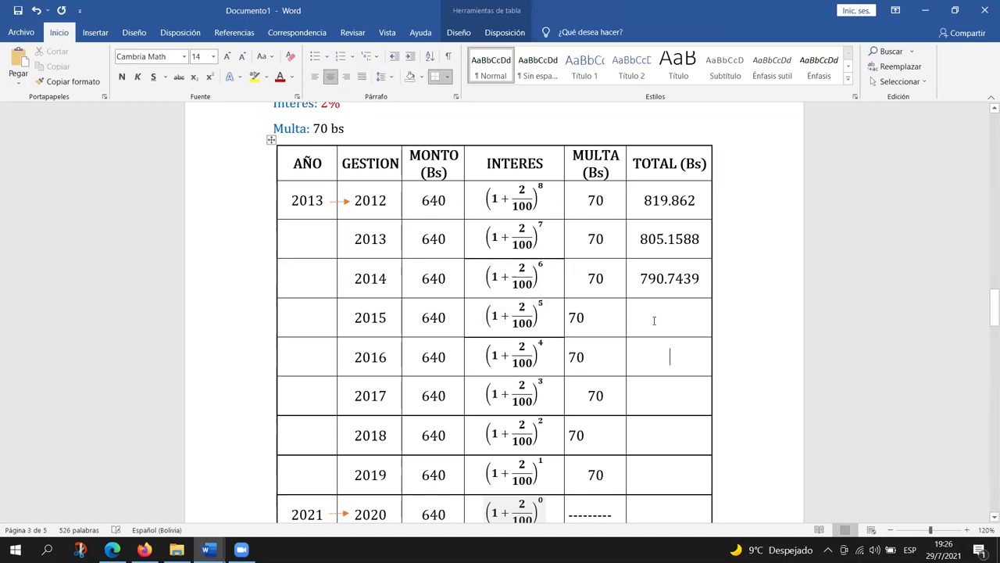
Enter 776.61 in the TOTAL (Bs) cell of the 2015 row and 749.1731 in that of the 2016 row
left_click(654, 320)
type("7")
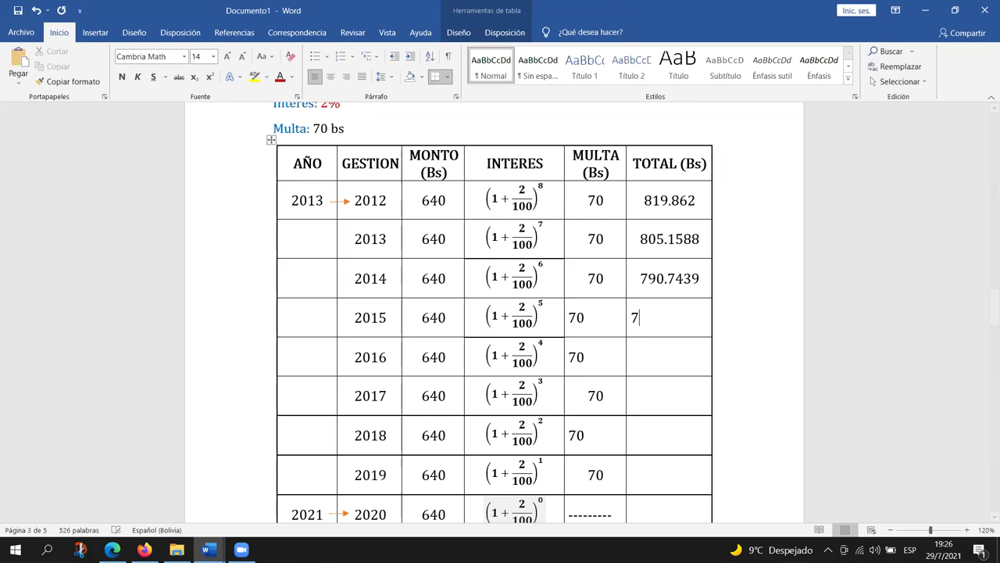
type("76.61")
left_click(670, 356)
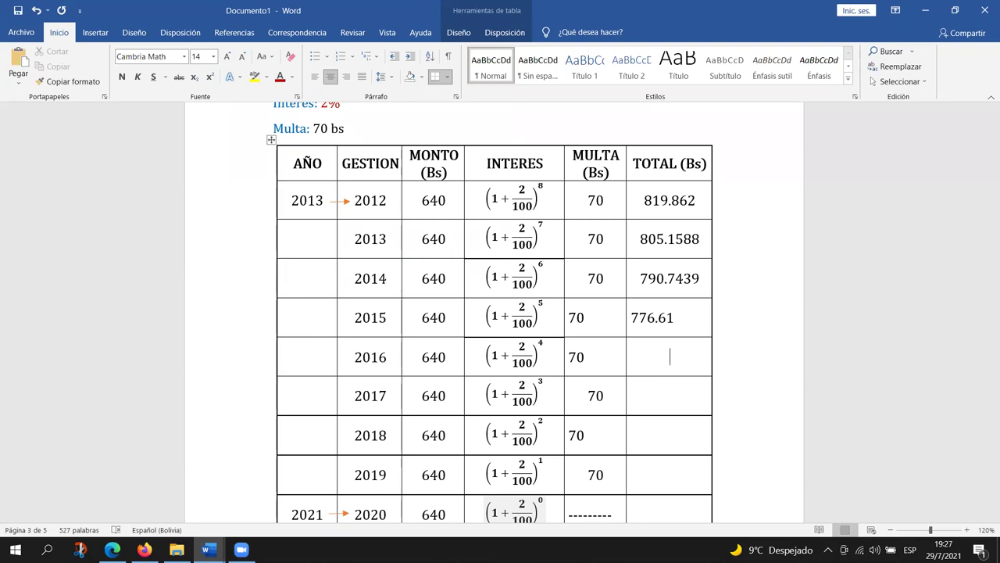
type("749.1731")
Enter 735.856 in the TOTAL (Bs) cell of the 2017 row and try to start the 2018 row's amount
left_click(670, 396)
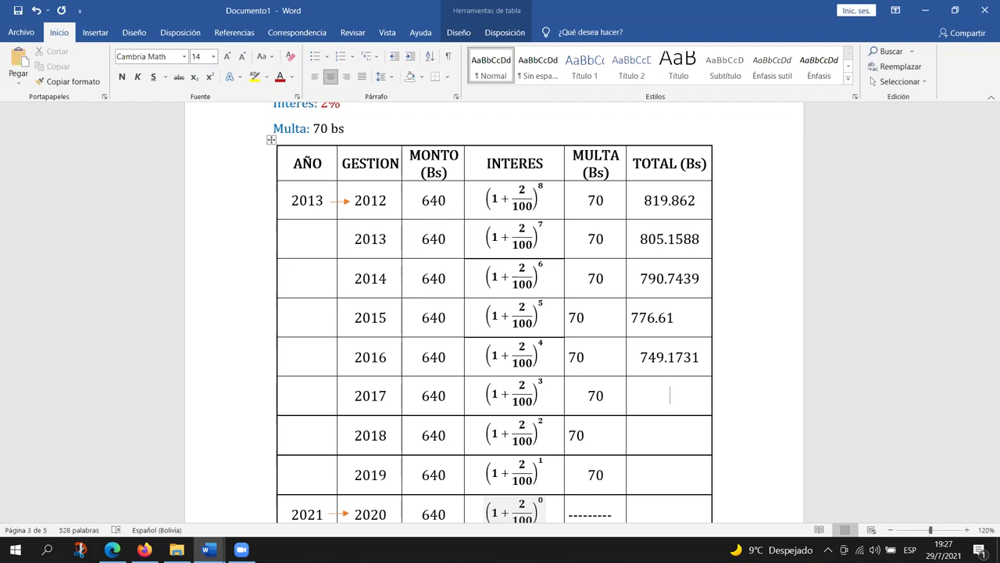
type("735.856")
left_click(631, 435)
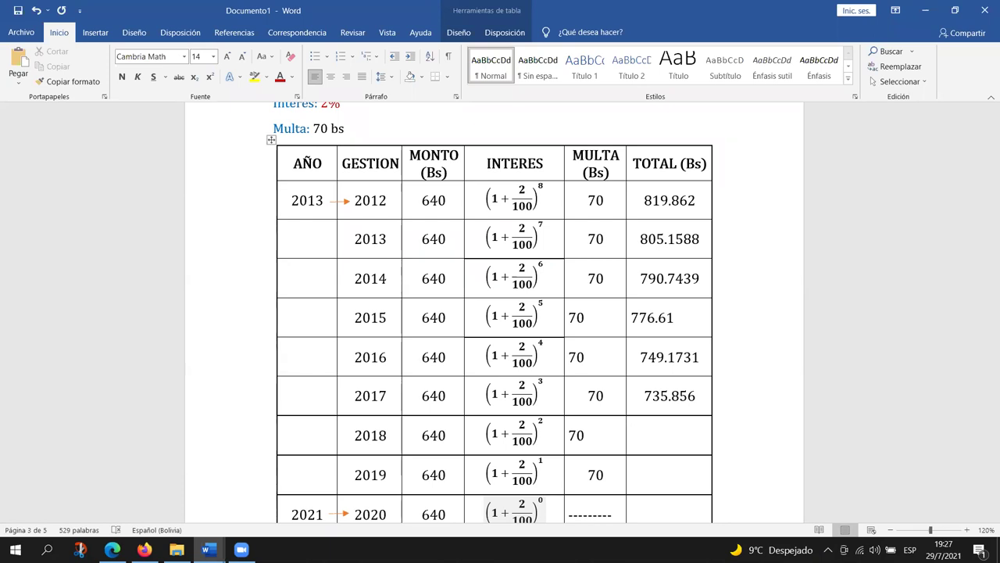
scroll(668, 315, "down", 1)
type("736")
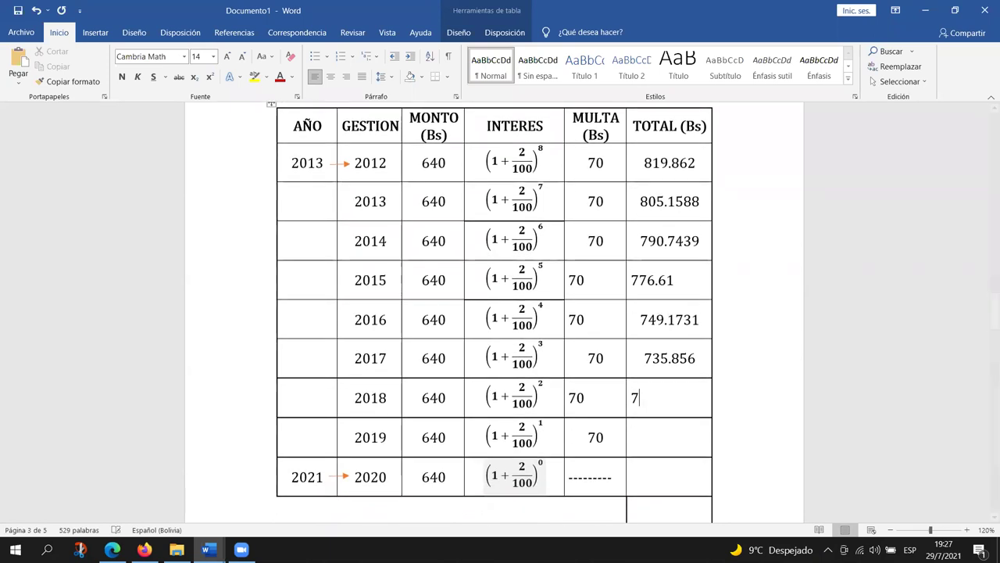
key("BackSpace")
type("5.")
key("BackSpace")
key("BackSpace")
key("BackSpace")
key("BackSpace")
Clear the amount from the TOTAL (Bs) cell of the 2017 row
left_click(643, 358)
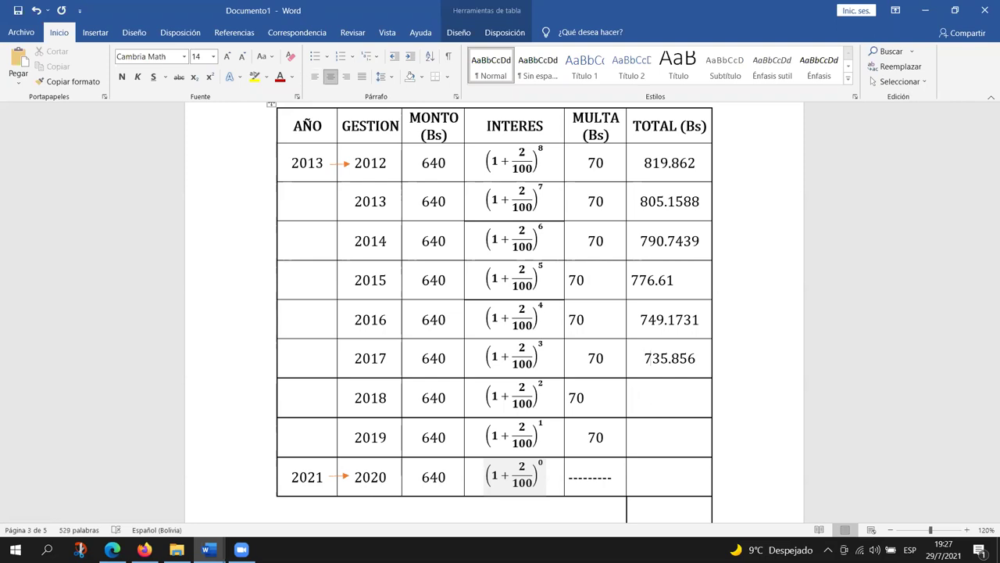
left_click(669, 358)
key("Right")
key("BackSpace")
key("BackSpace")
key("BackSpace")
key("BackSpace")
key("BackSpace")
key("BackSpace")
key("BackSpace")
Move the amount 749.1731 from the 2016 row's TOTAL (Bs) cell to the 2017 row's
left_click(666, 320)
left_click_drag(697, 322, 637, 328)
key("ctrl+c")
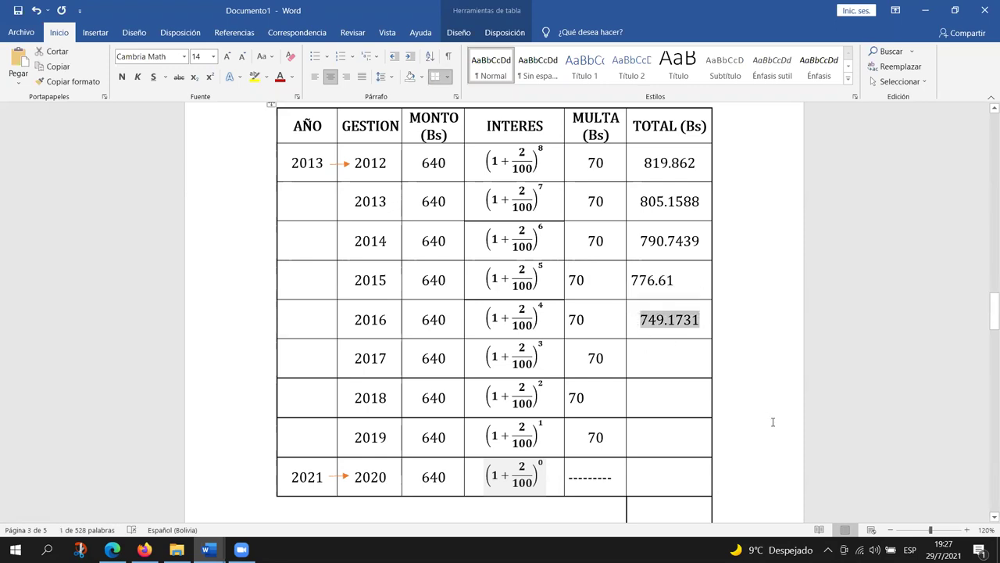
left_click(672, 364)
key("ctrl+v")
left_click_drag(699, 322, 640, 319)
key("BackSpace")
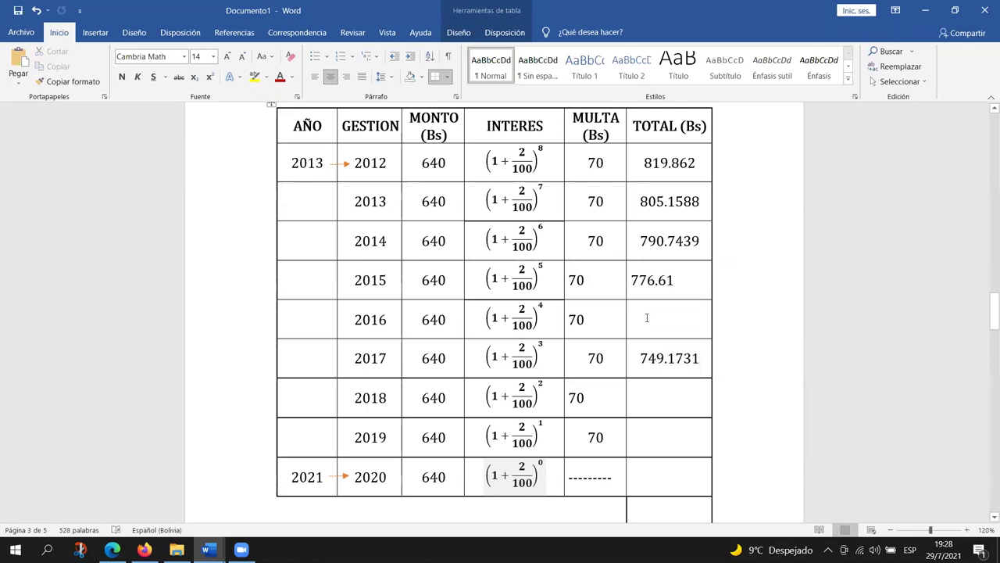
Enter 762.7565 in the TOTAL (Bs) cell of the 2016 row and 735.8456 in that of the 2018 row
type("762.")
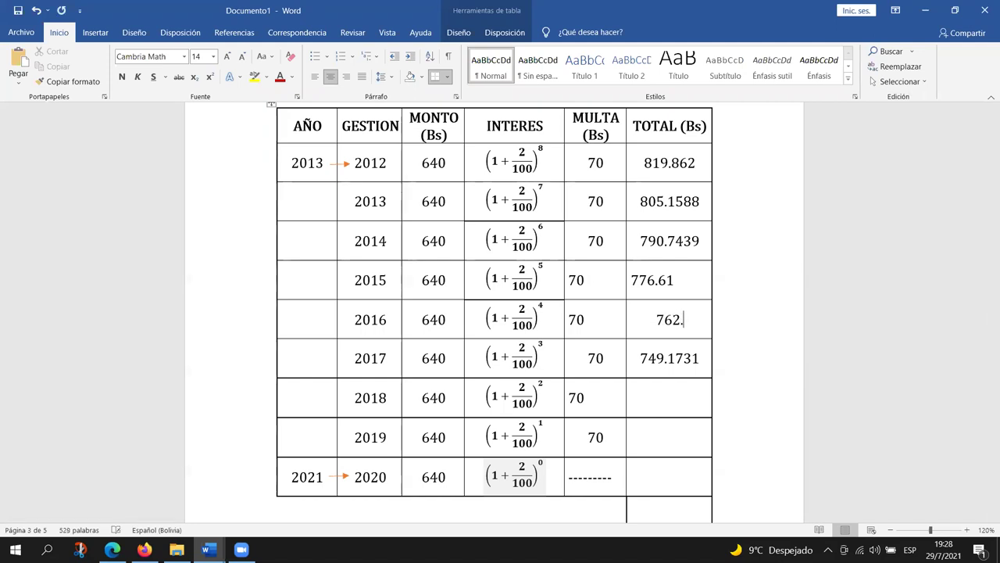
type("7565")
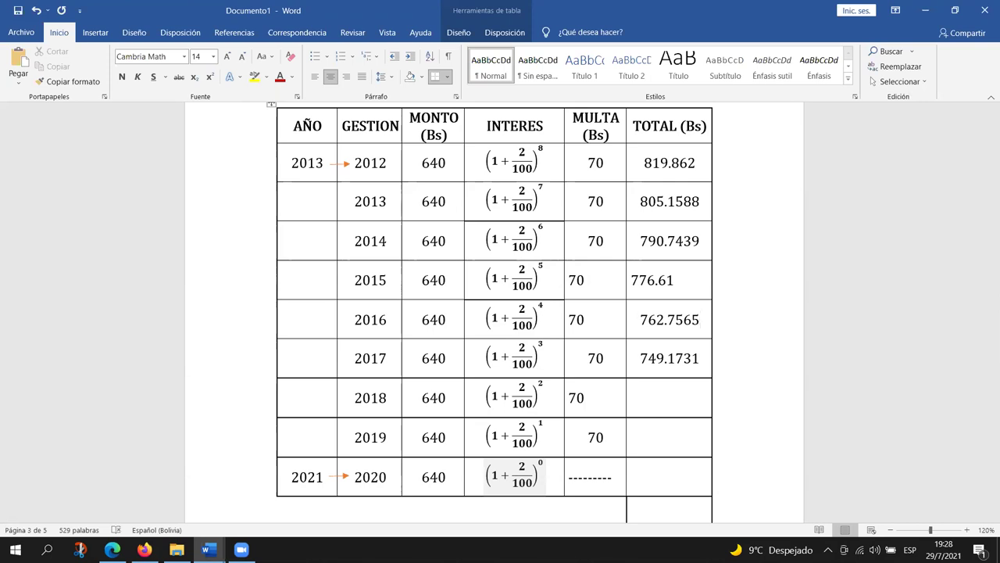
left_click(700, 358)
left_click(631, 397)
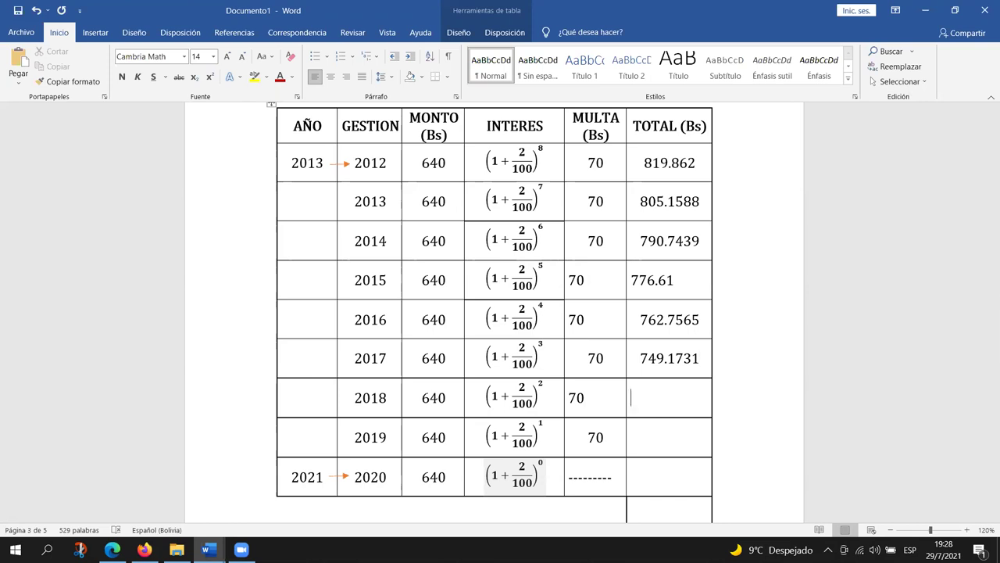
type("735.8456")
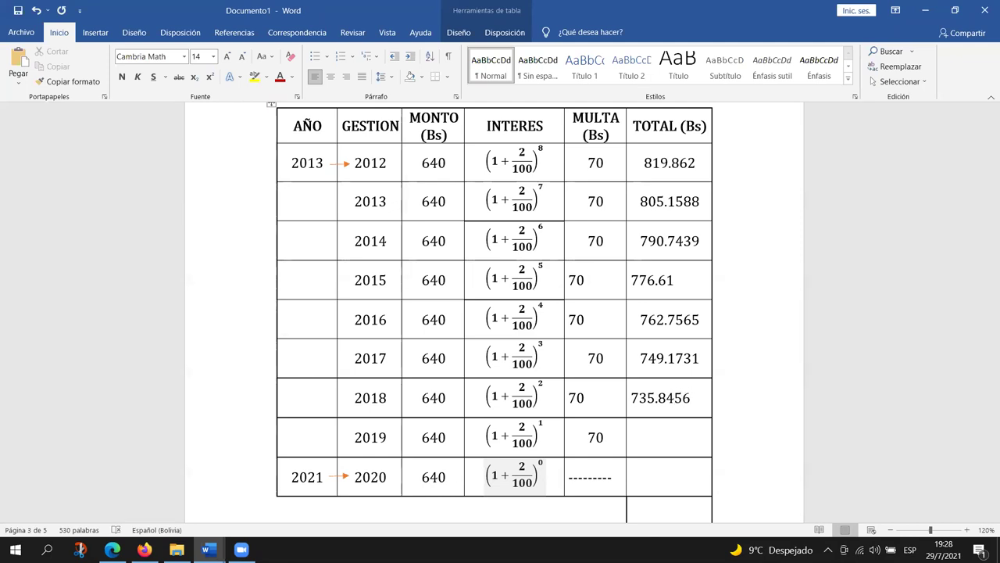
Enter 722.8 in the TOTAL (Bs) cell of the 2019 row and 640 in that of the 2020 row
left_click(670, 437)
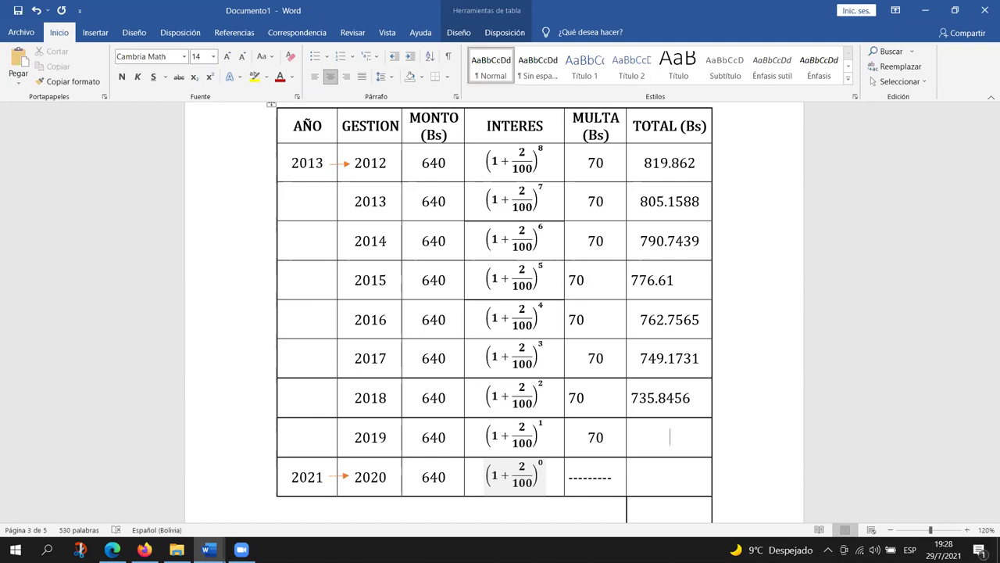
type("722.8")
left_click(671, 477)
type("640")
Review the TOTAL (Bs) amounts of the 2012 through 2020 rows down to the empty sum cell
scroll(494, 313, "down", 1)
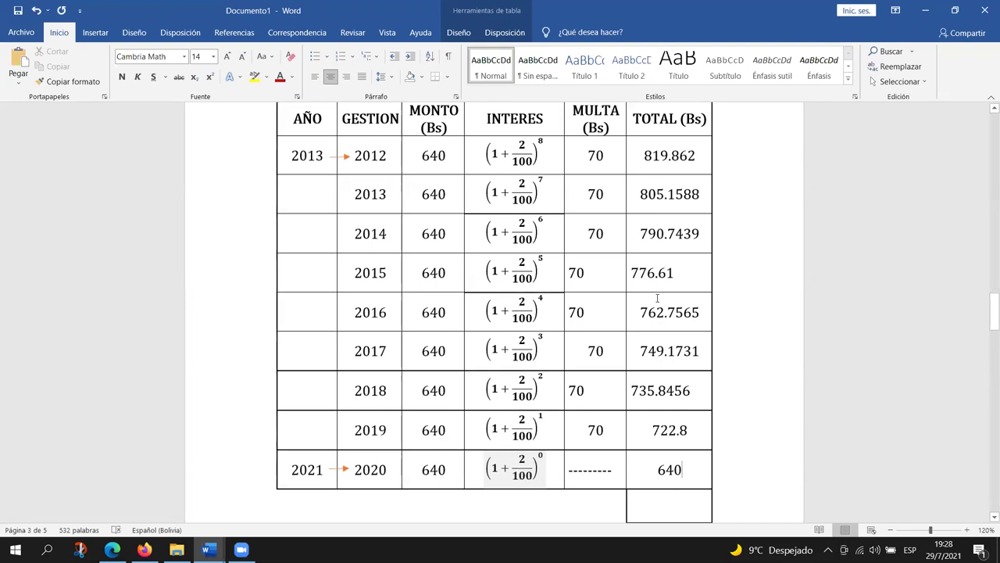
scroll(721, 286, "up", 1)
scroll(721, 286, "down", 1)
left_click_drag(648, 156, 675, 508)
scroll(676, 507, "down", 2)
left_click(675, 428)
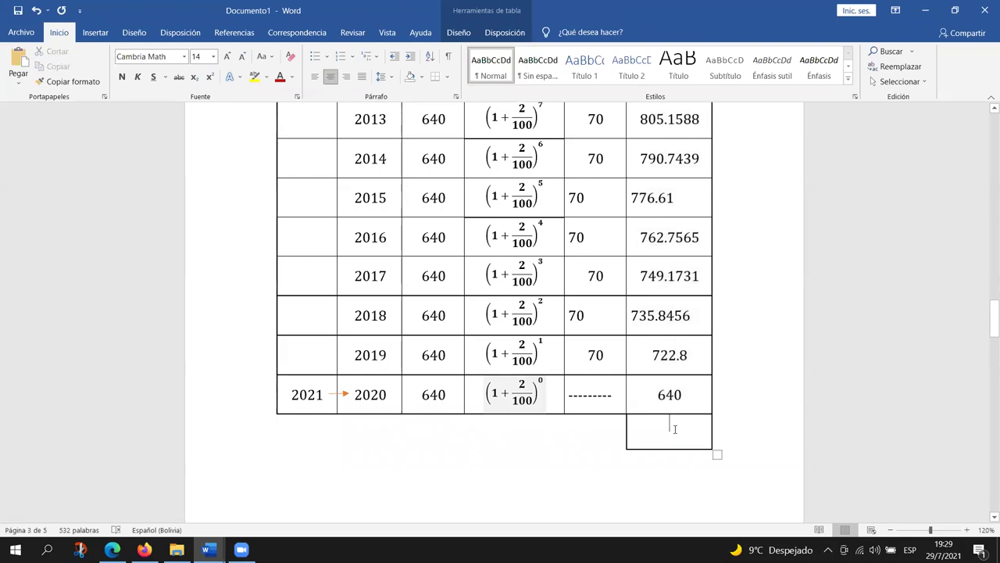
scroll(675, 429, "up", 2)
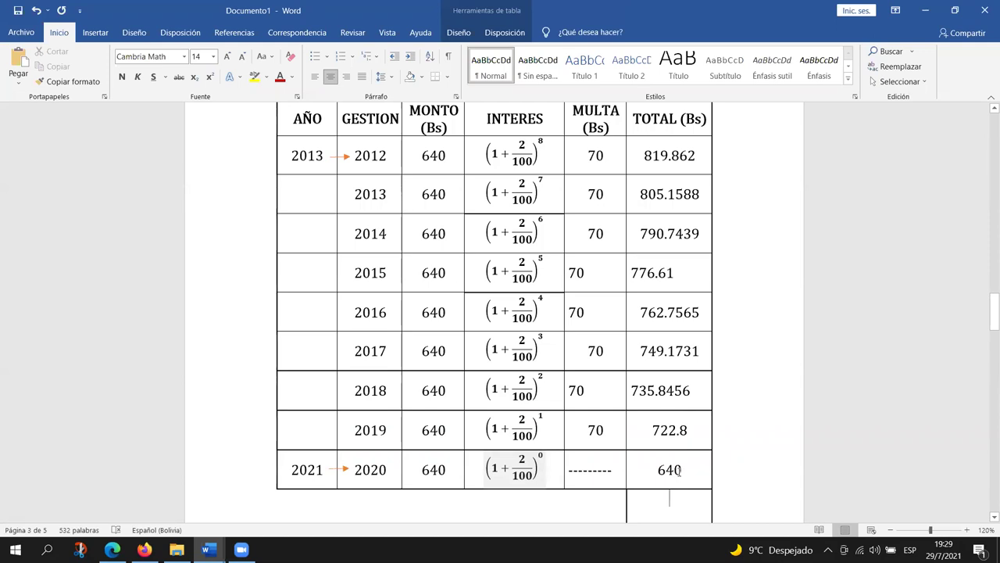
left_click(682, 469)
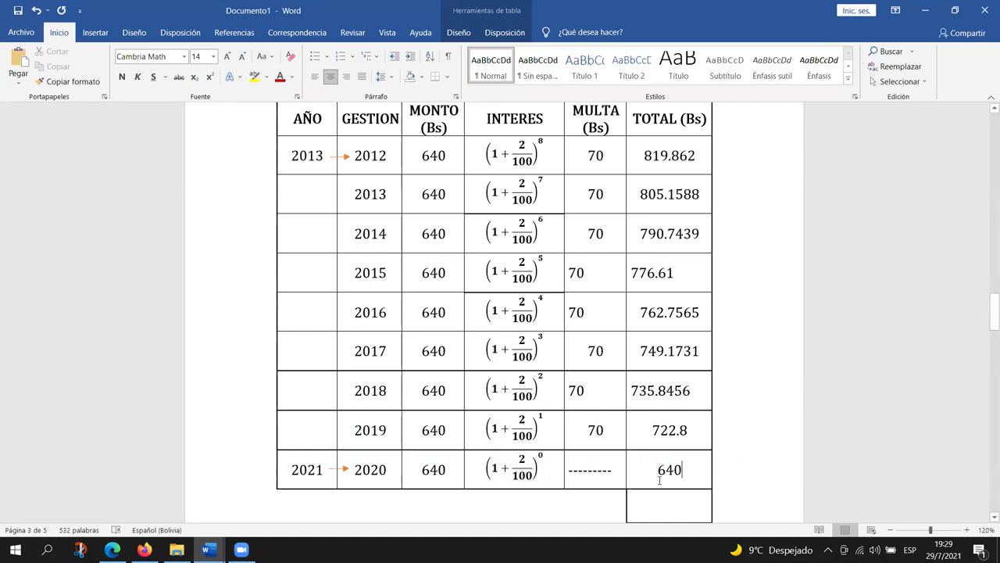
key("Down")
scroll(669, 447, "up", 2)
scroll(653, 185, "down", 1)
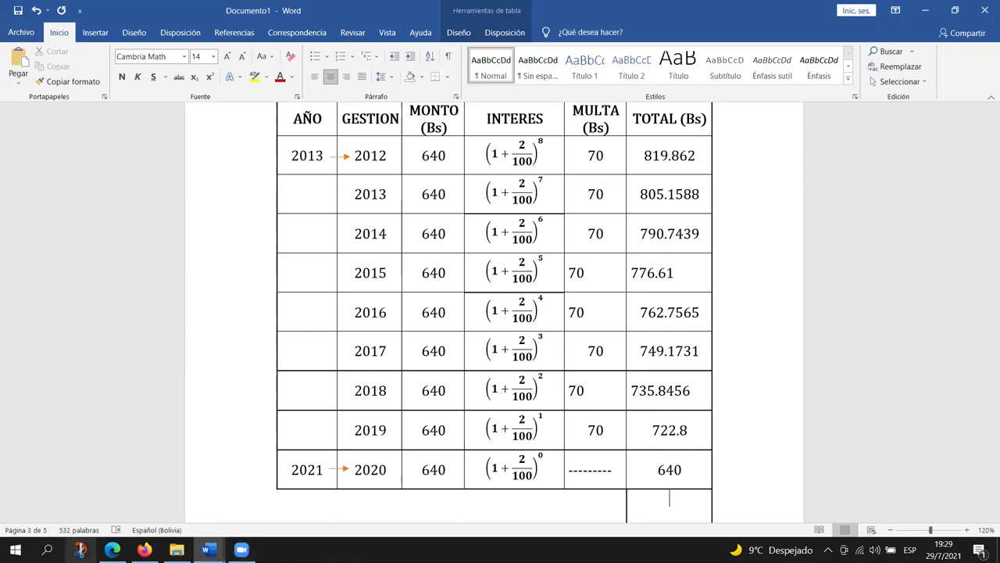
left_click(47, 549)
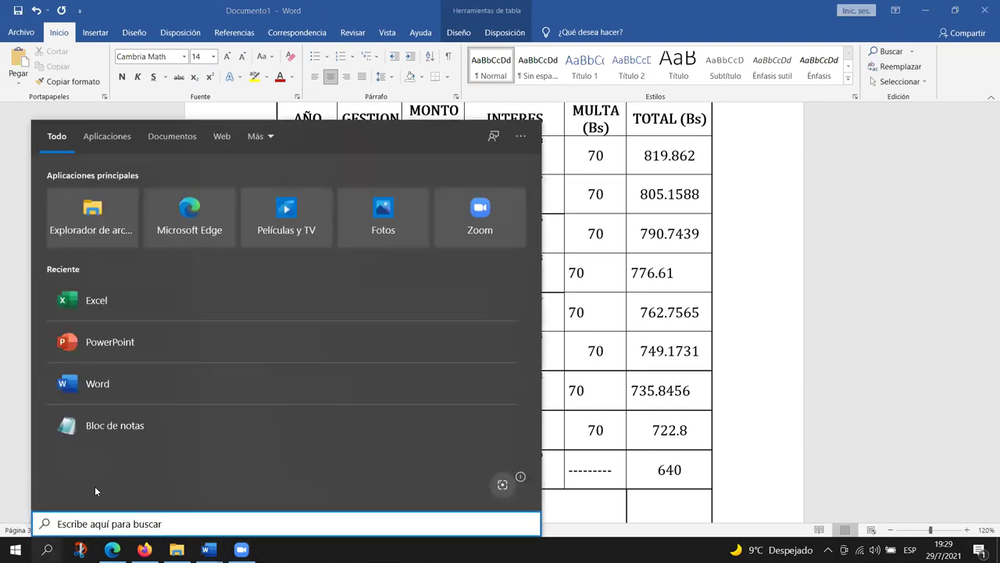
type("cal")
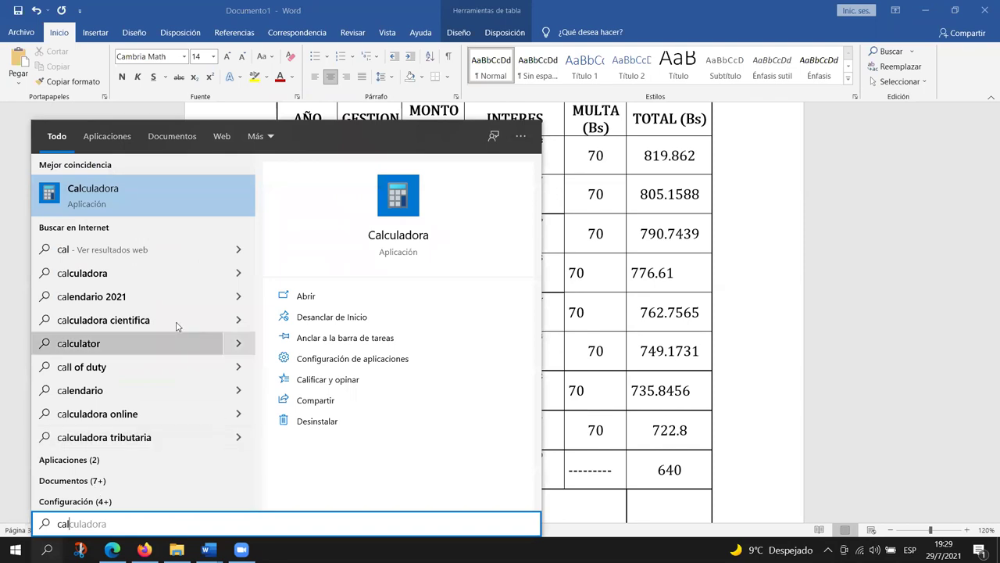
key("BackSpace")
key("BackSpace")
key("BackSpace")
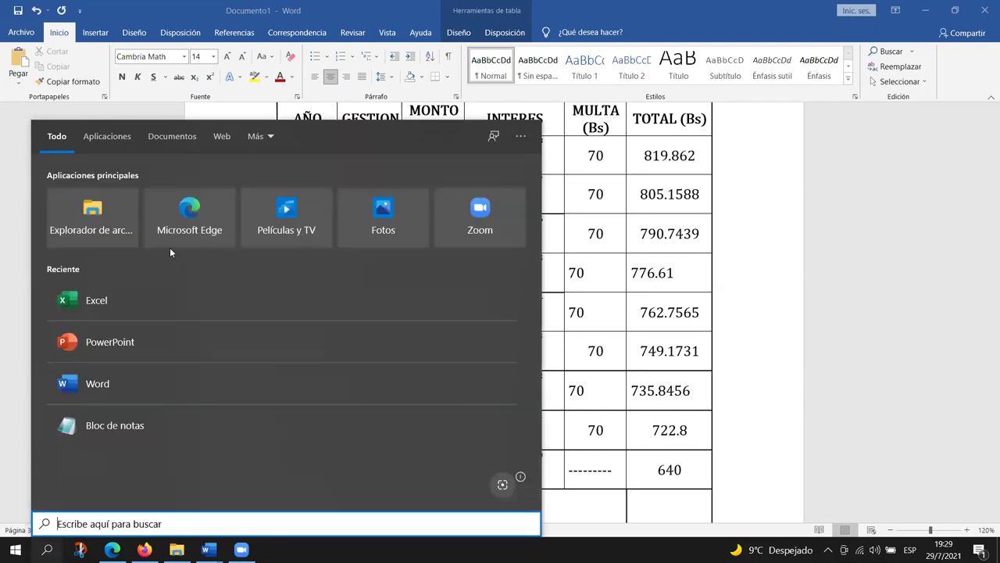
left_click(842, 259)
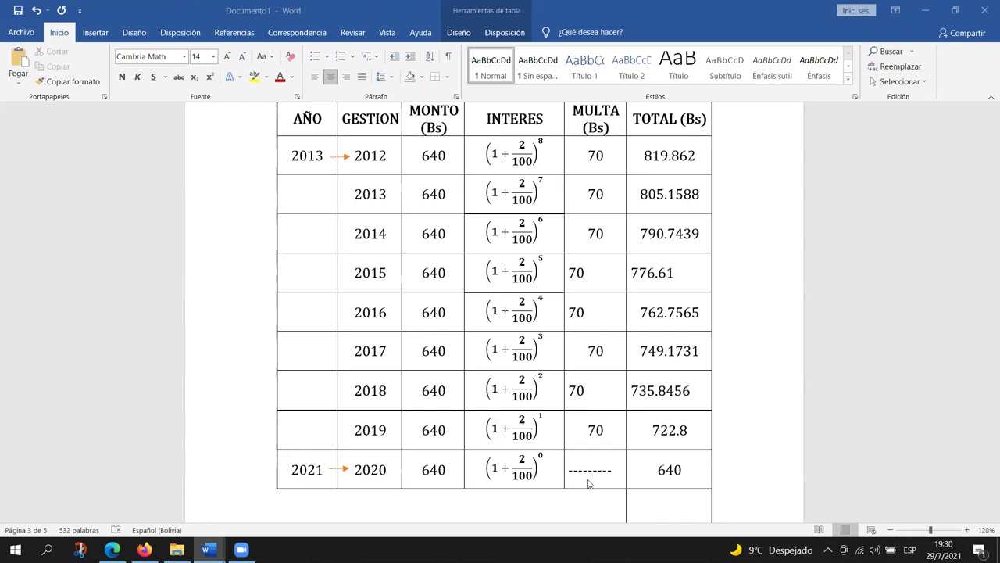
Enter 6721.94 in the sum cell beneath the TOTAL (Bs) column
left_click(661, 510)
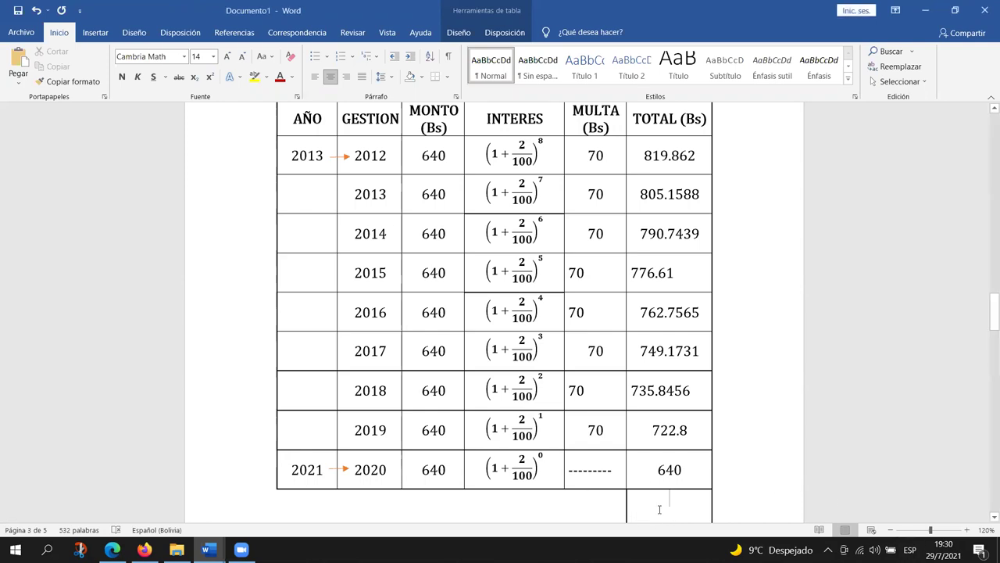
type("6")
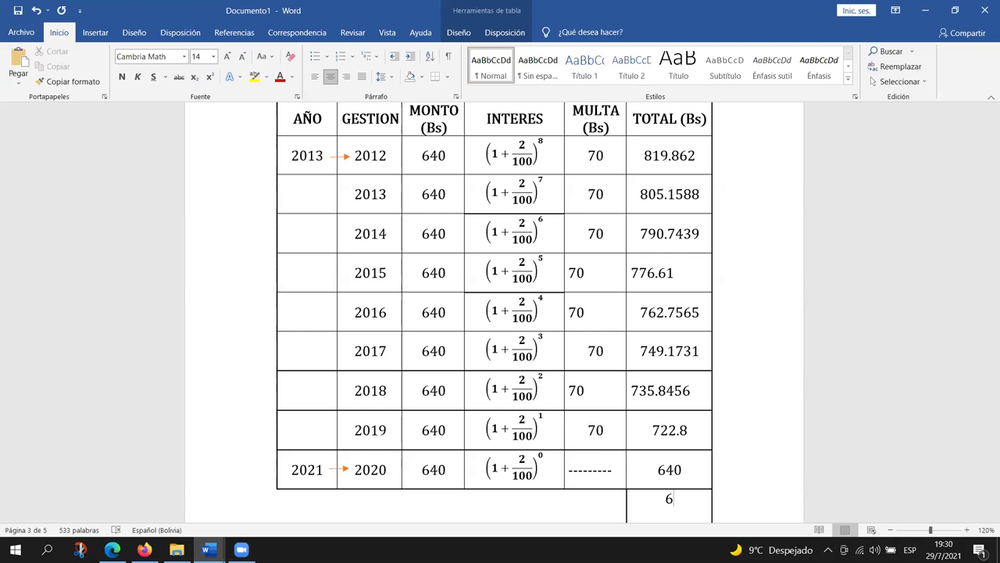
type("721.94")
Write the corrected sum 6802.9499 on the line below the table
left_click(679, 497)
key("Down")
type("6")
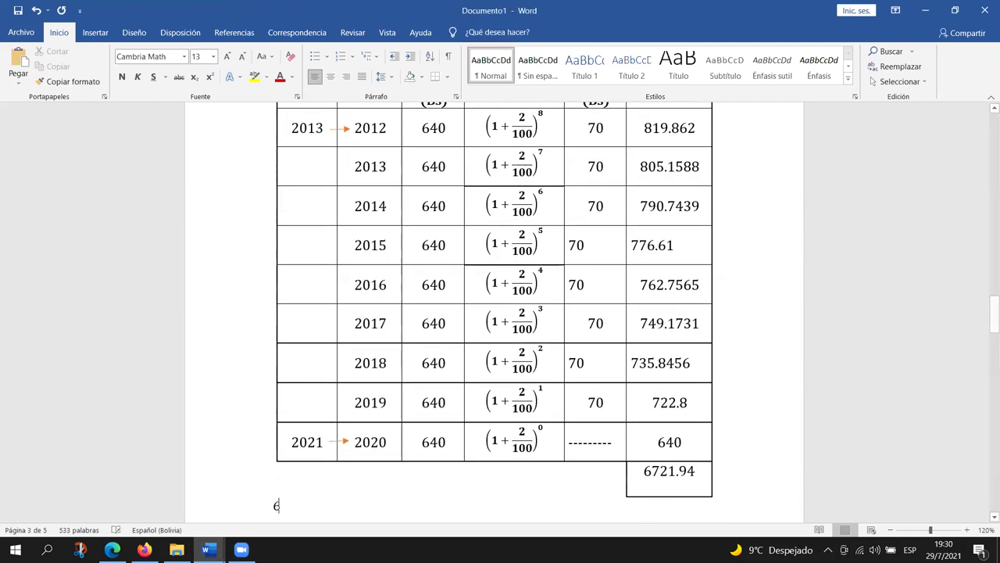
type("80")
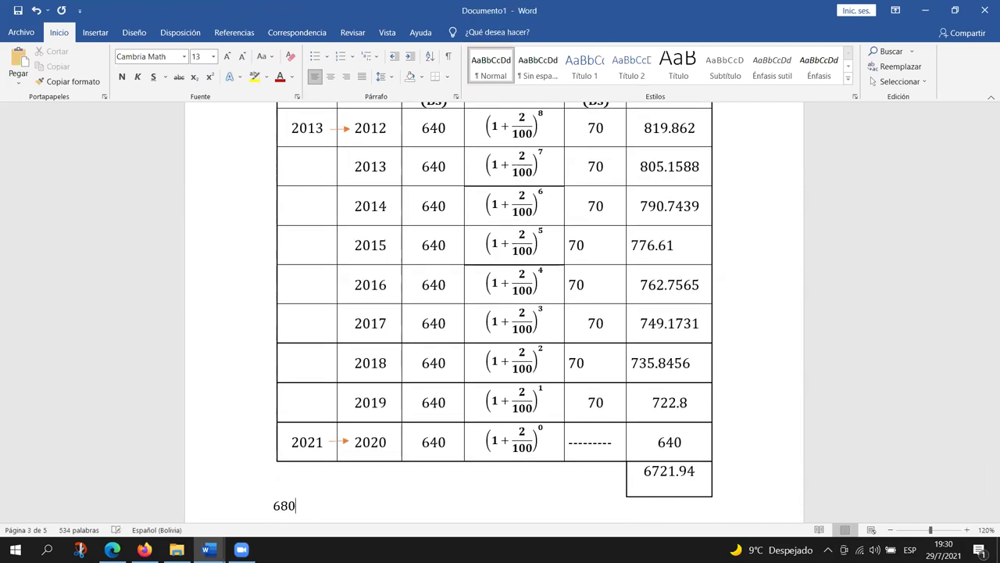
type("2.9499")
Replace the value in the sum cell with a copy of the 6802.9499 written below the table
left_click(680, 472)
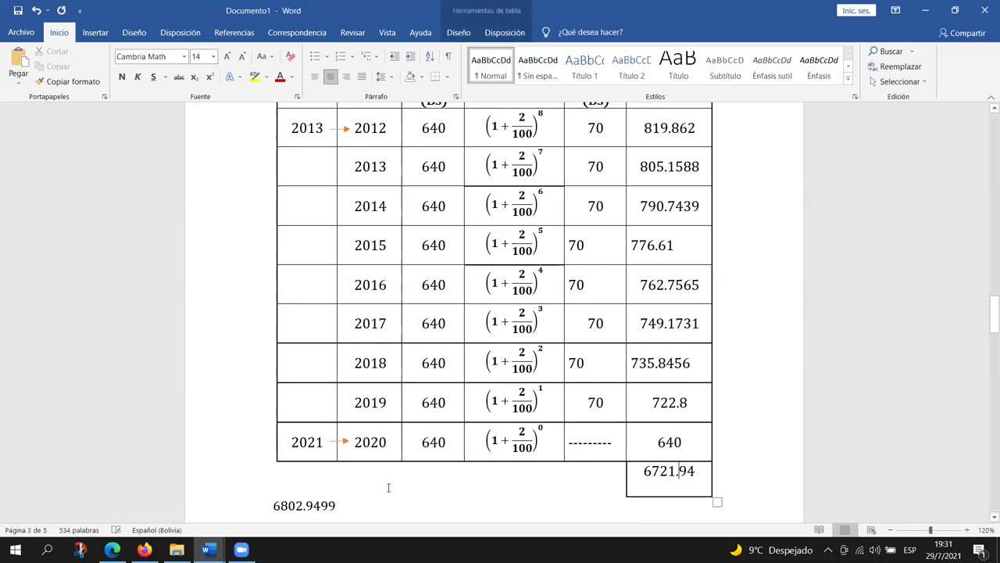
left_click(331, 504)
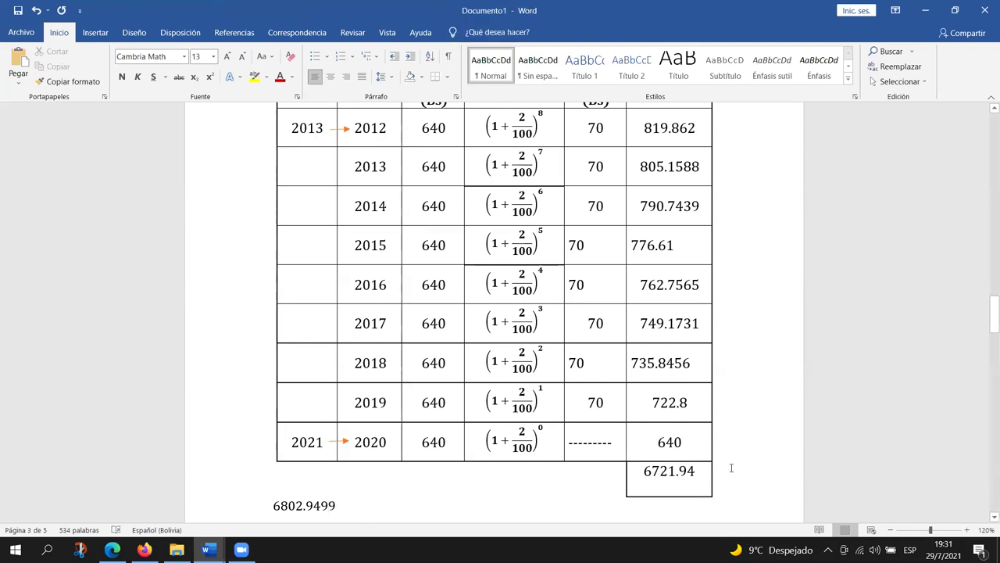
left_click_drag(337, 506, 277, 500)
key("ctrl+c")
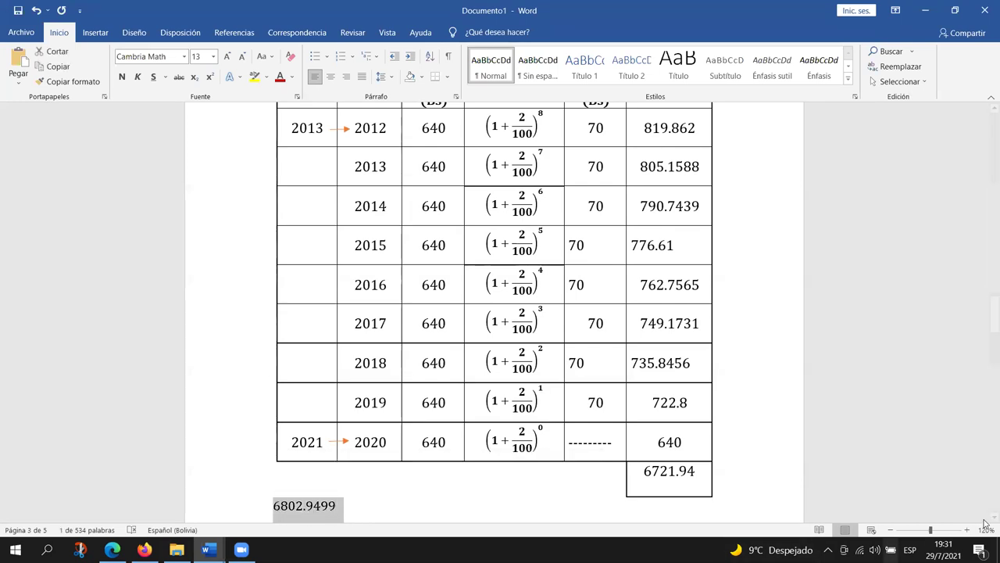
double_click(681, 468)
key("ctrl+v")
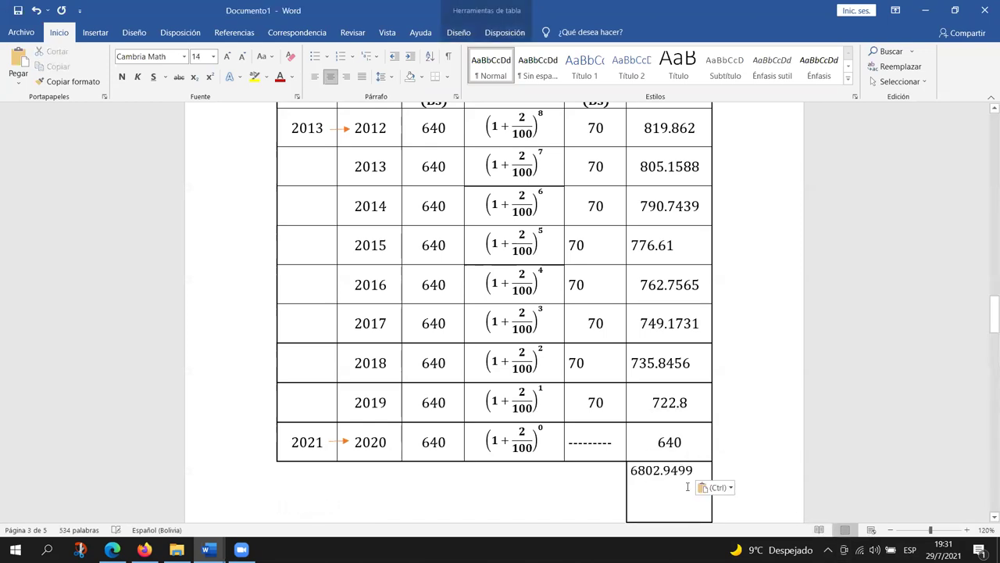
Reduce the font size of the 2020 row's total and the sum cell to 12
left_click_drag(695, 471, 664, 442)
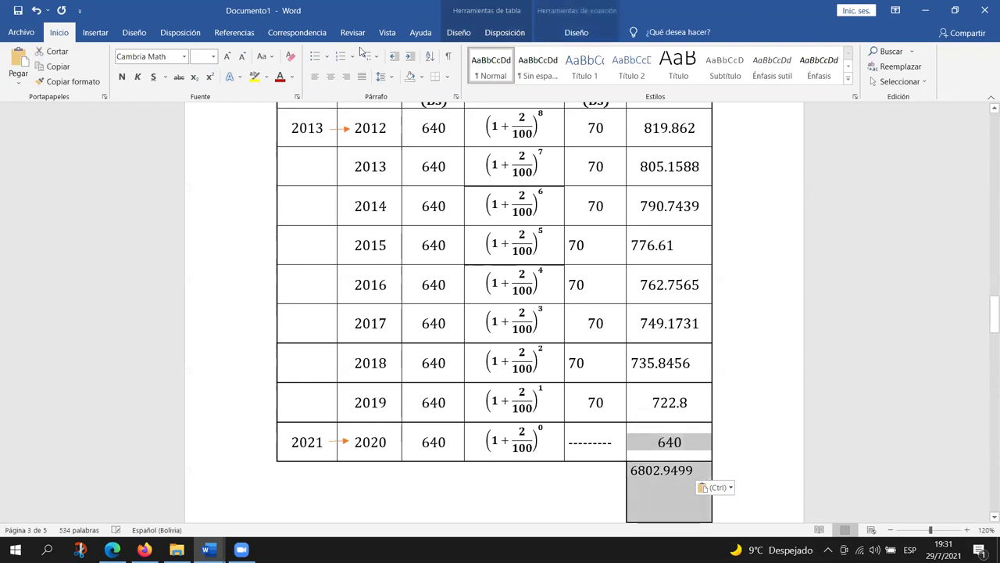
left_click(243, 57)
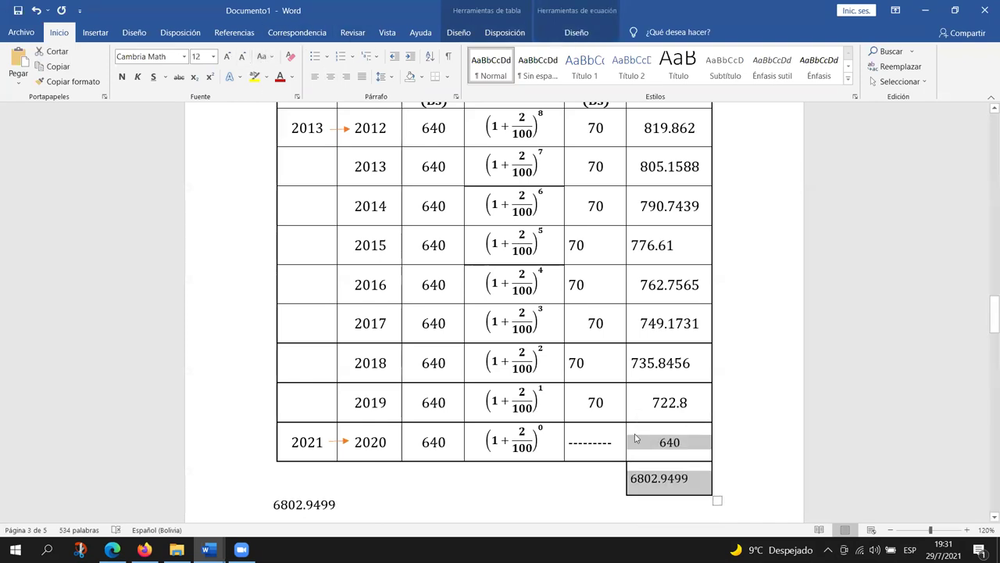
left_click(705, 452)
Delete the duplicate 6802.9499 from the line below the table
left_click_drag(517, 495, 273, 500)
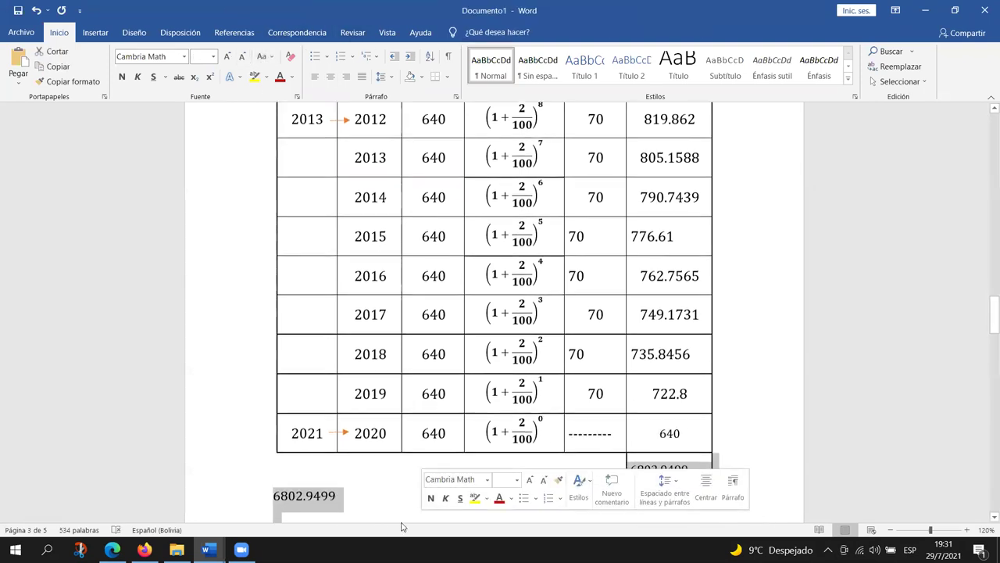
left_click(357, 501)
key("BackSpace")
key("BackSpace")
key("BackSpace")
key("BackSpace")
key("BackSpace")
Write the label Total beside the sum cell beneath the table
scroll(478, 500, "down", 1)
scroll(479, 499, "up", 3)
scroll(515, 494, "down", 2)
left_click(660, 466)
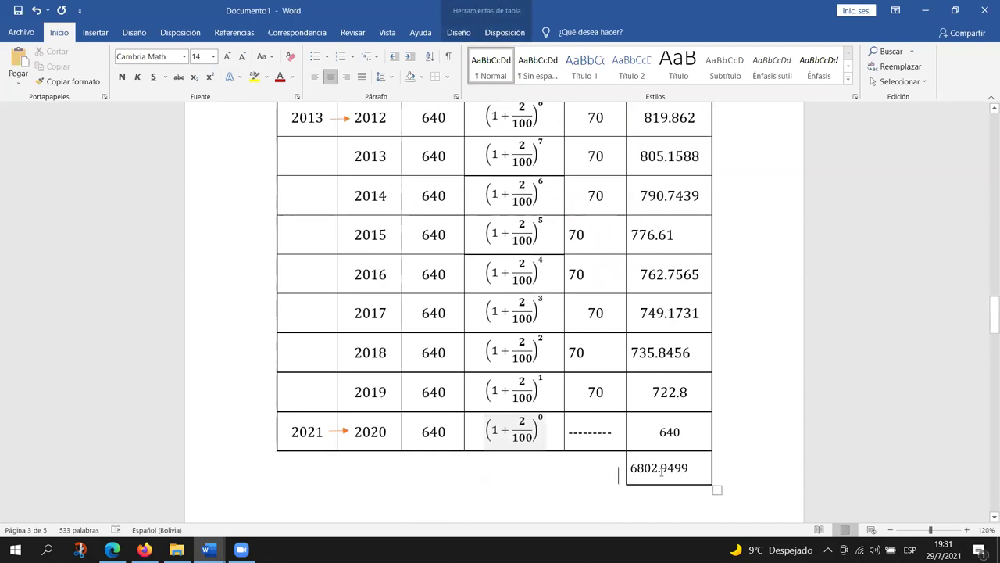
type("Total")
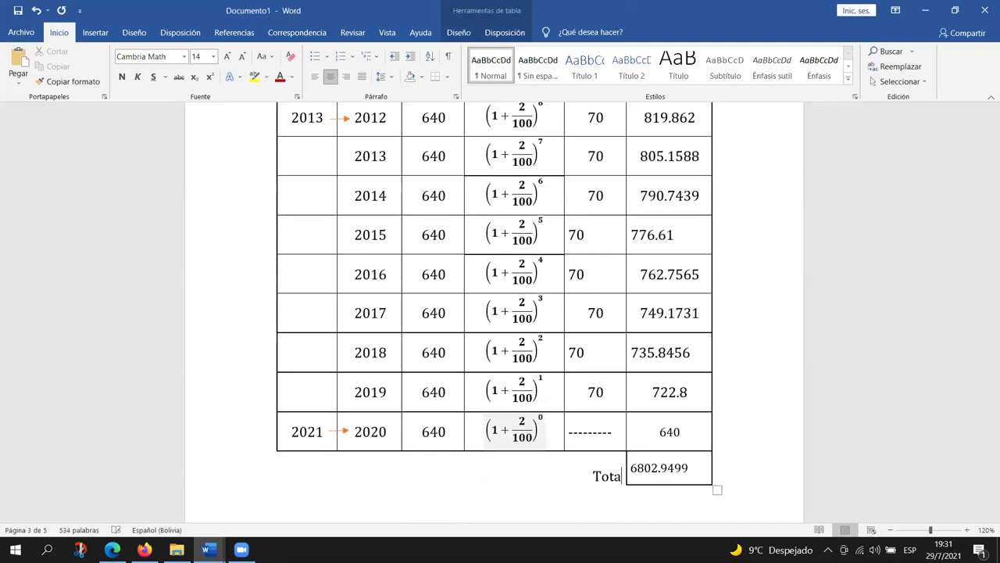
Copy the Cf IMP symbol from the Costo fijo por Impuesto heading in Formulario Costos to the blank line below the table in Documento1
left_click(478, 500)
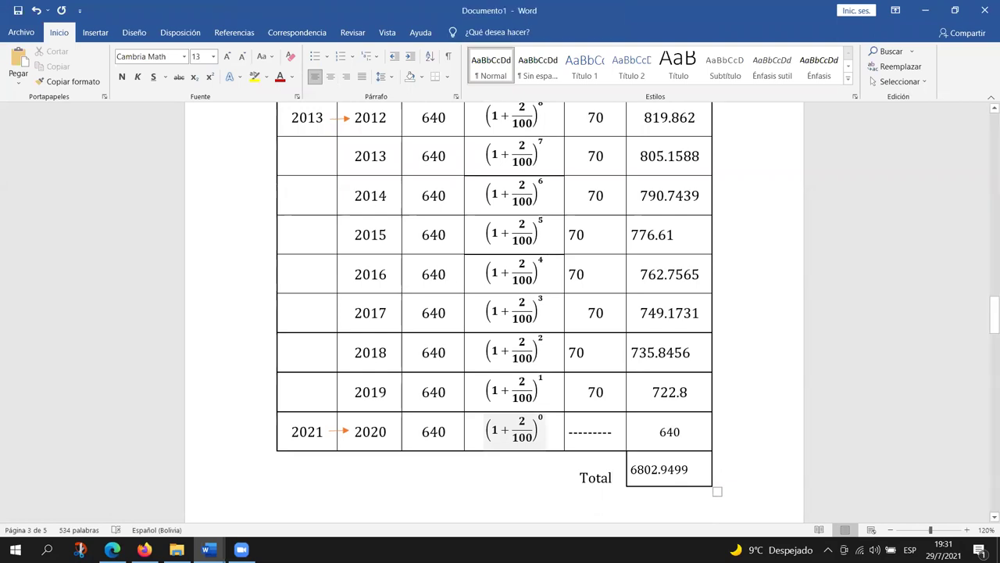
scroll(478, 500, "down", 2)
left_click(512, 469)
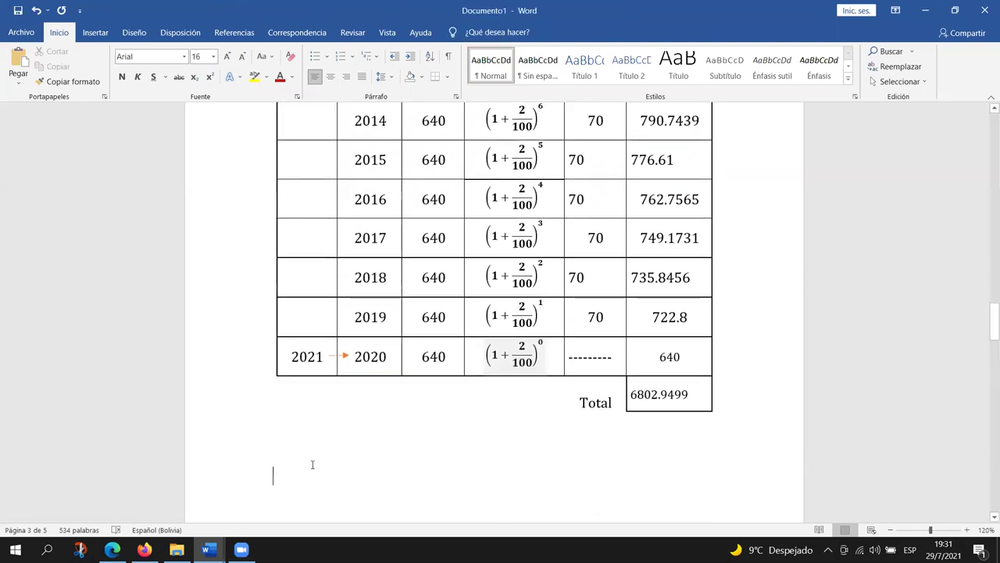
left_click(208, 550)
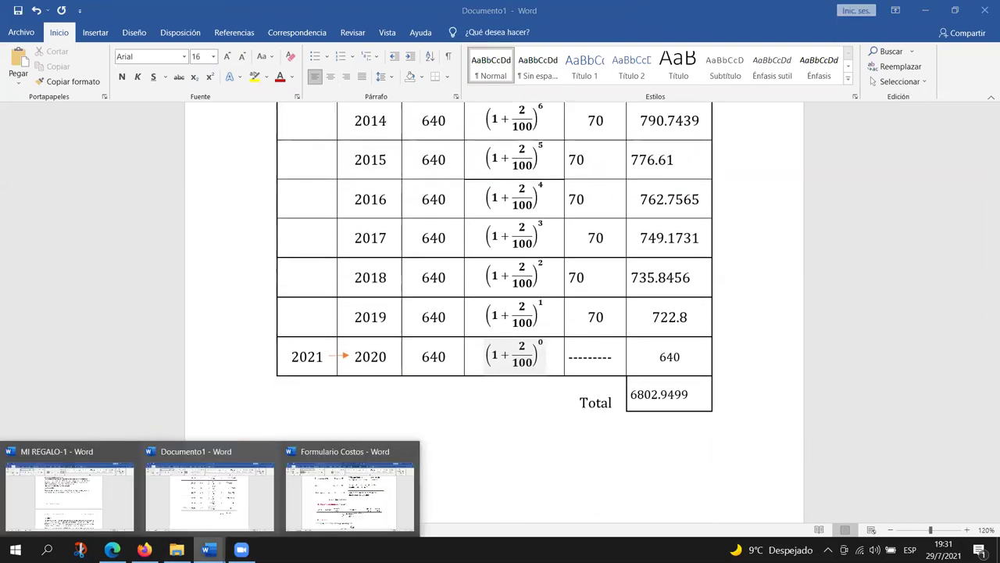
left_click(365, 499)
scroll(573, 402, "down", 1)
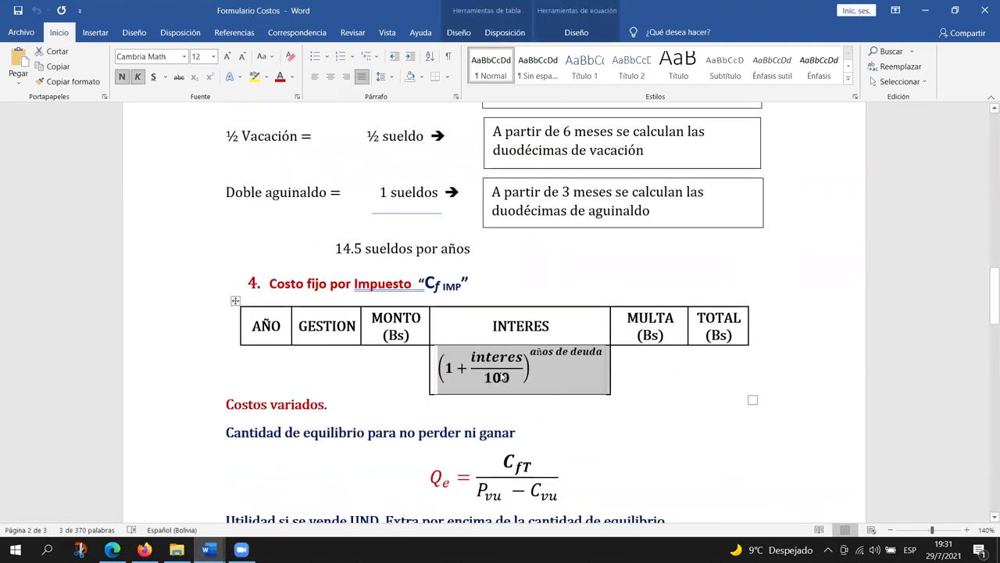
left_click(454, 289)
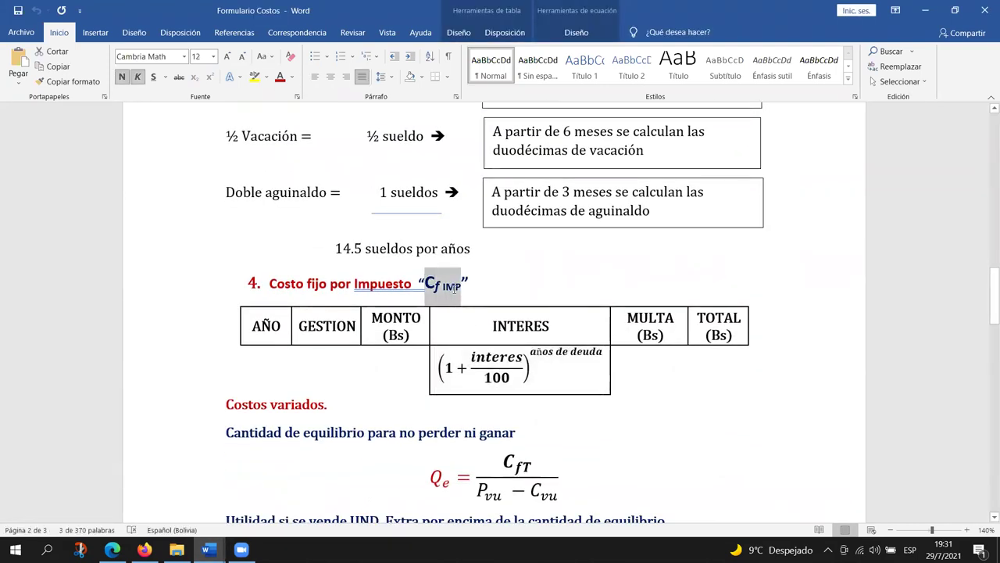
double_click(454, 288)
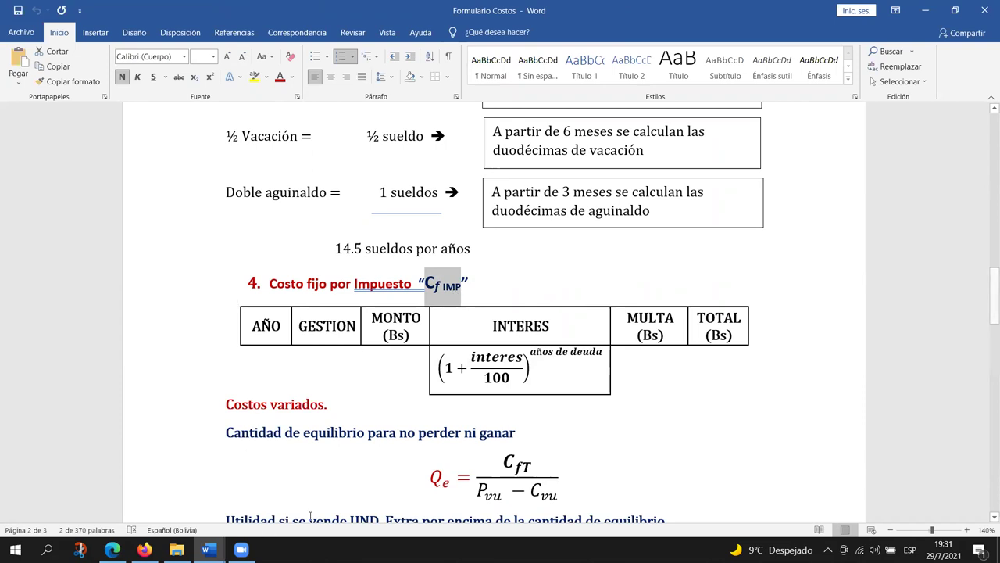
left_click(207, 549)
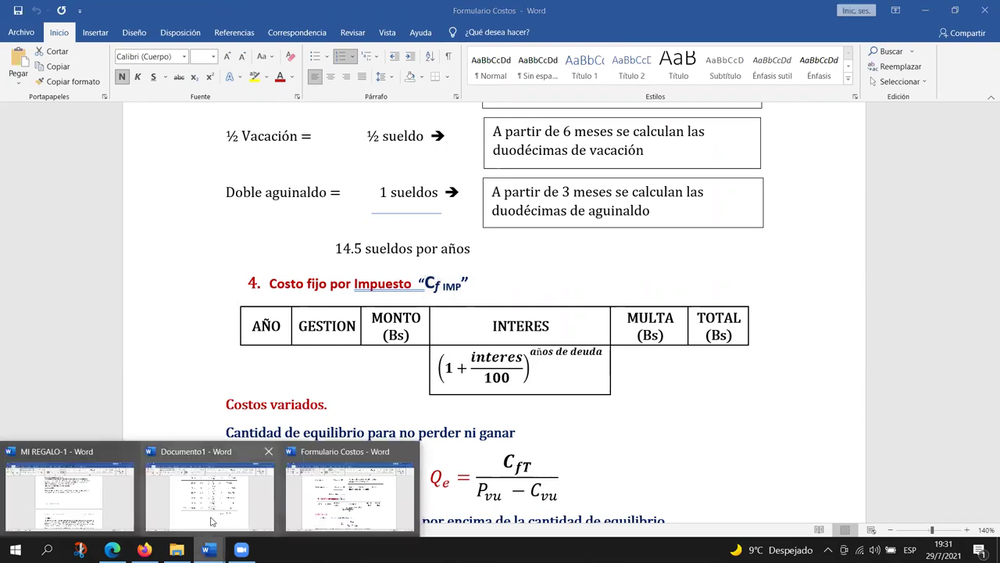
left_click(207, 511)
key("ctrl+v")
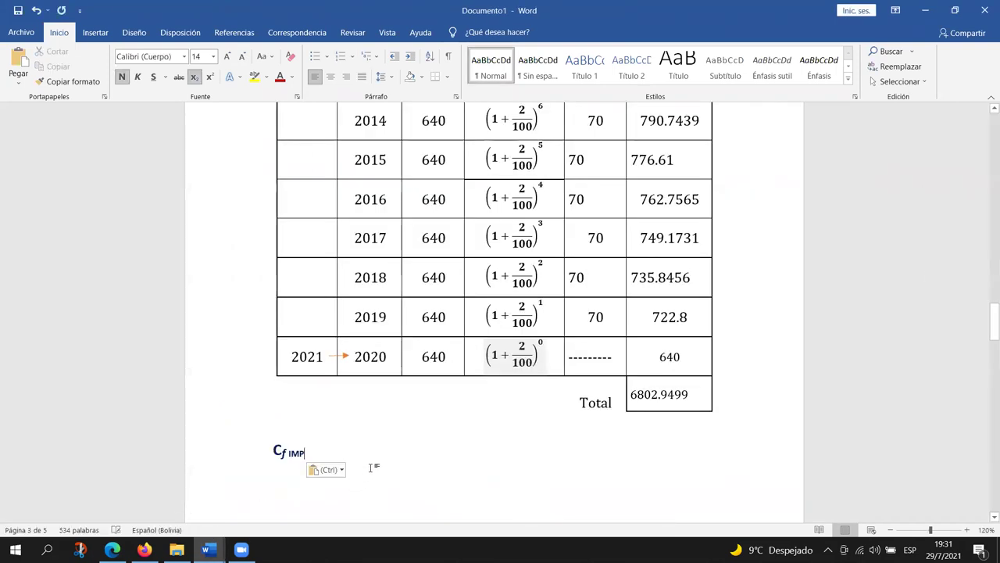
Complete the Cf IMP line with =6802.9494 bs in normal, non-subscript text
left_click(194, 77)
type("=")
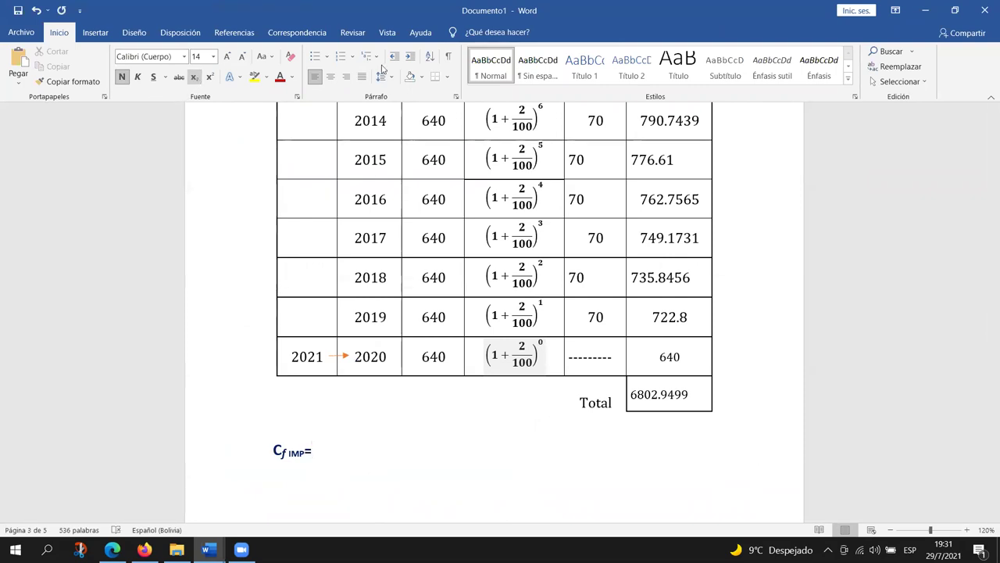
type("6802.94")
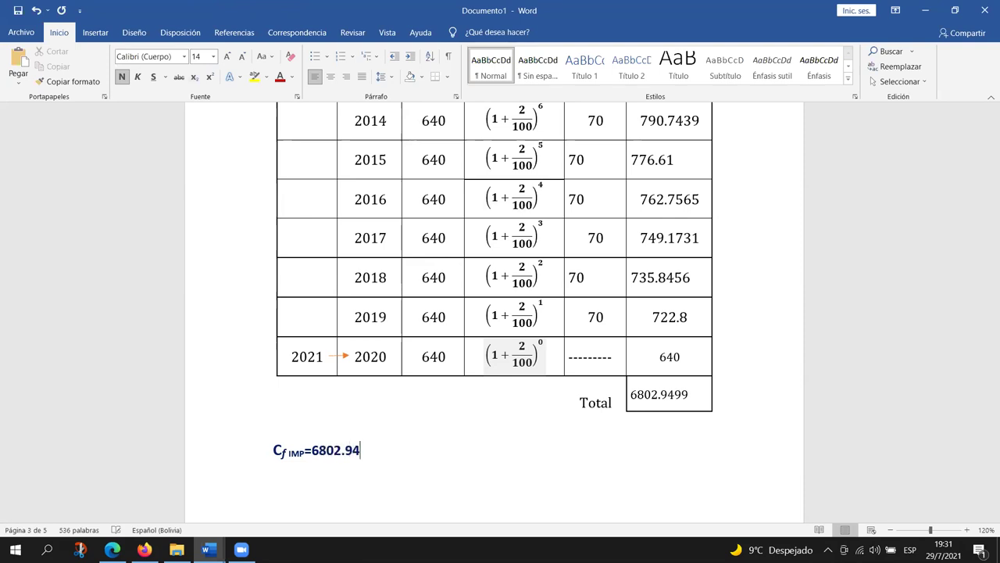
type("94 bs")
Remove the bold from the 6802.9494 bs value after Cf IMP and set its font color to black
left_click_drag(420, 440, 311, 450)
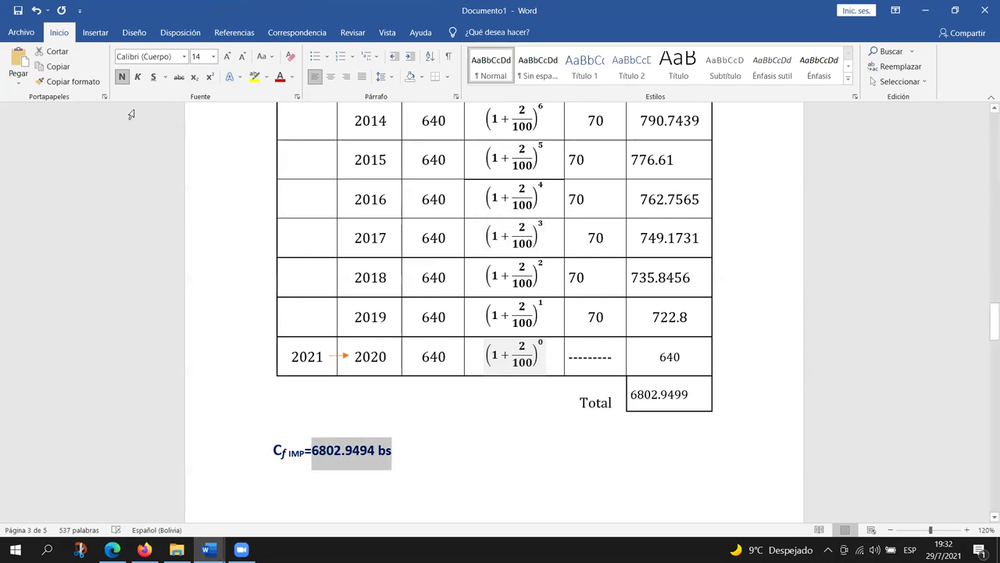
left_click(122, 77)
left_click(292, 77)
left_click(296, 94)
Draw a rectangle about 5 cm wide and 1.1 cm high over the Cf IMP result line
left_click(96, 32)
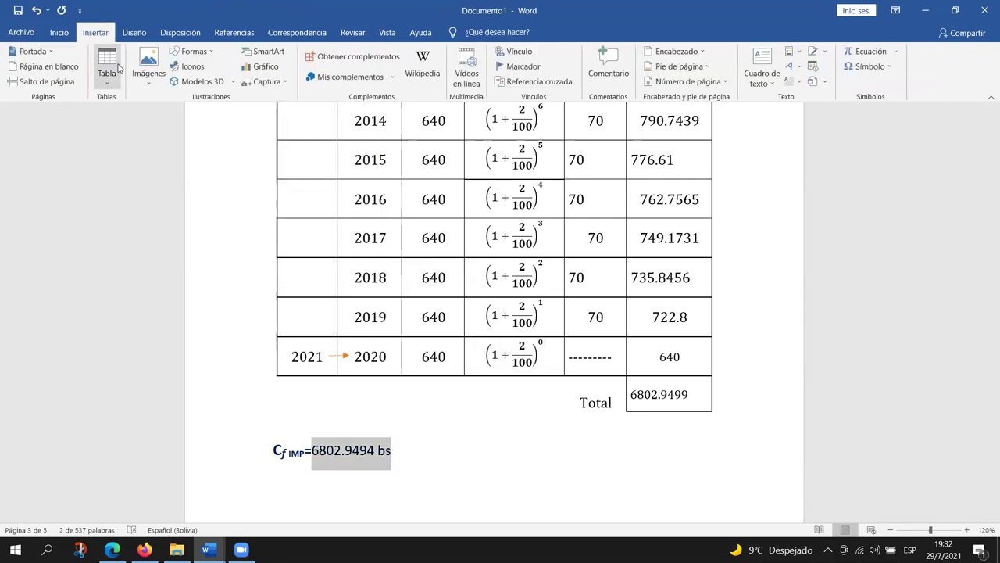
left_click(192, 51)
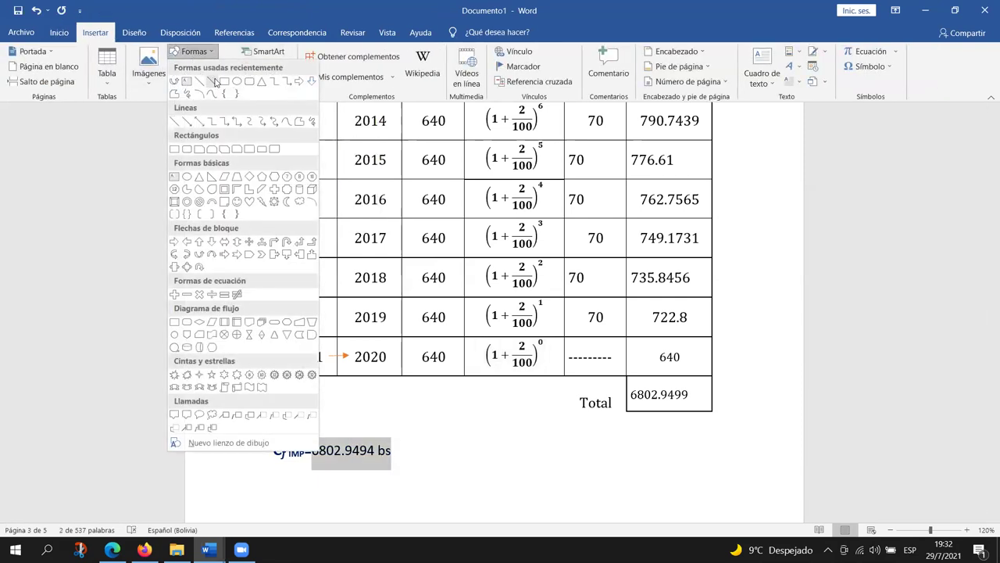
left_click(216, 82)
mouse_move(263, 419)
left_mouse_down()
mouse_move(342, 484)
mouse_move(409, 465)
left_mouse_up()
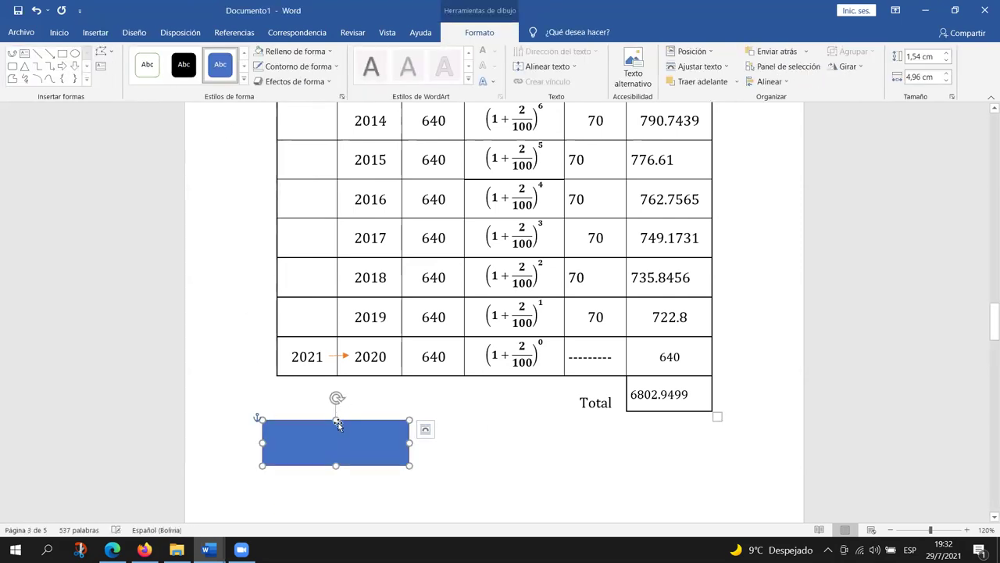
left_click_drag(336, 419, 338, 434)
Remove the fill from the rectangle over the Cf IMP result, leaving only its outline
right_click(338, 436)
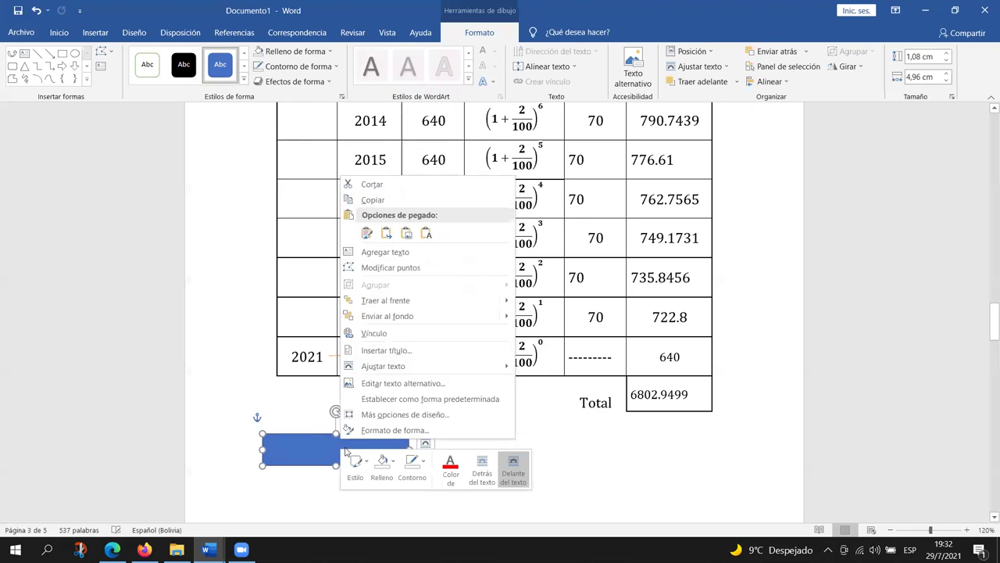
left_click(382, 465)
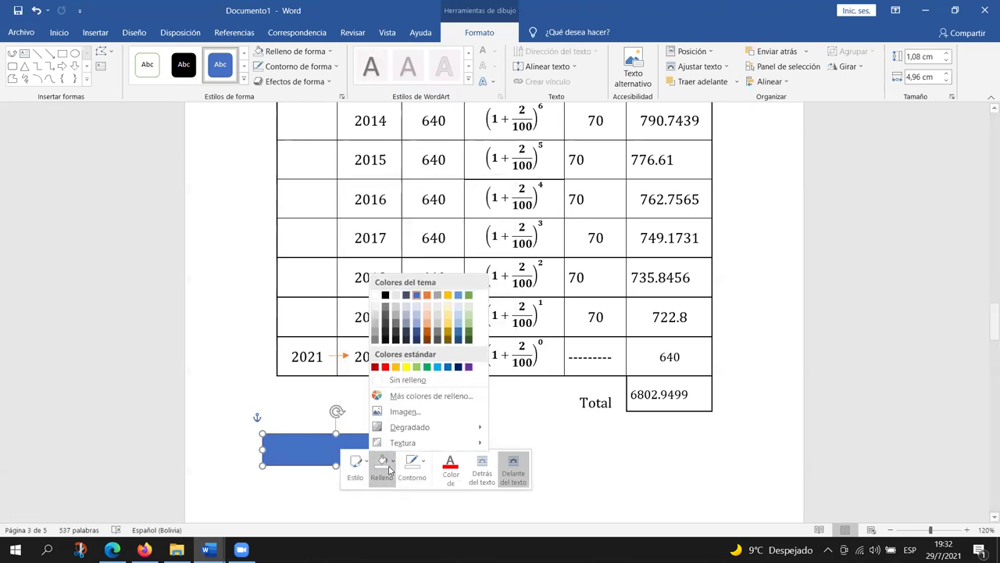
left_click(411, 380)
left_click(766, 403)
Review the problem statement on the first page, marking the property, unpaid tax, personnel and loan passages in turn
scroll(766, 405, "up", 4)
scroll(766, 405, "down", 2)
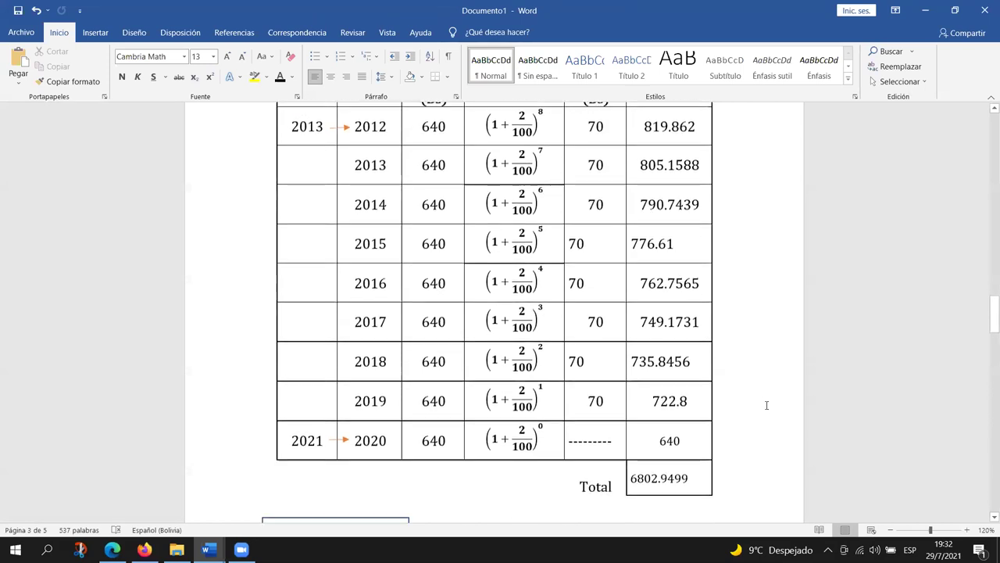
scroll(766, 404, "up", 6)
scroll(766, 404, "up", 10)
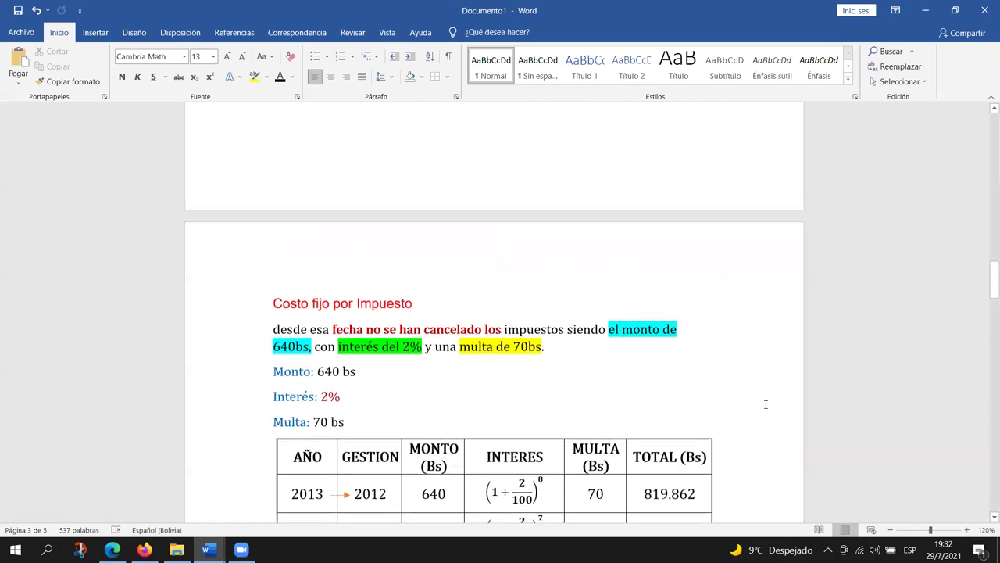
scroll(766, 404, "up", 15)
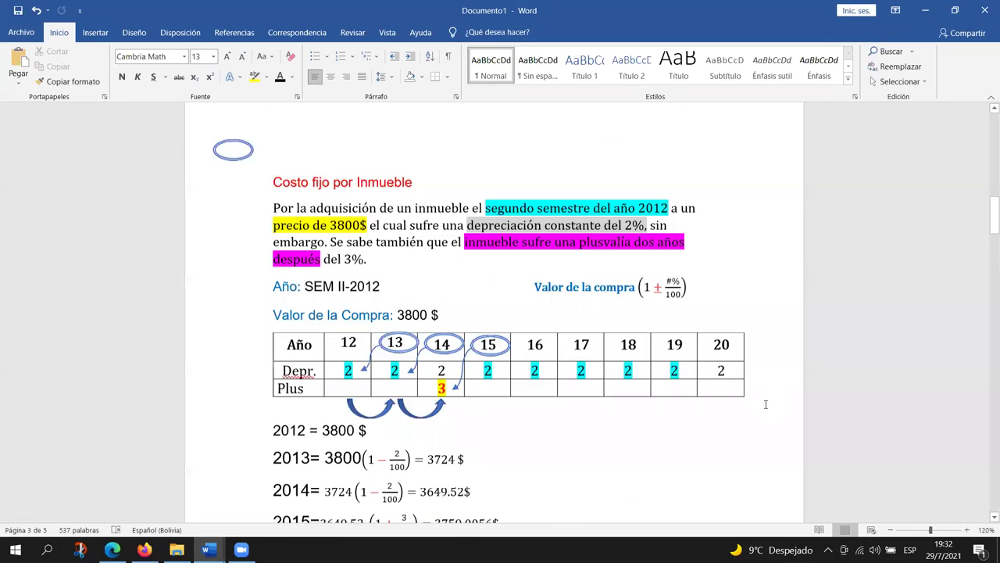
scroll(766, 404, "up", 5)
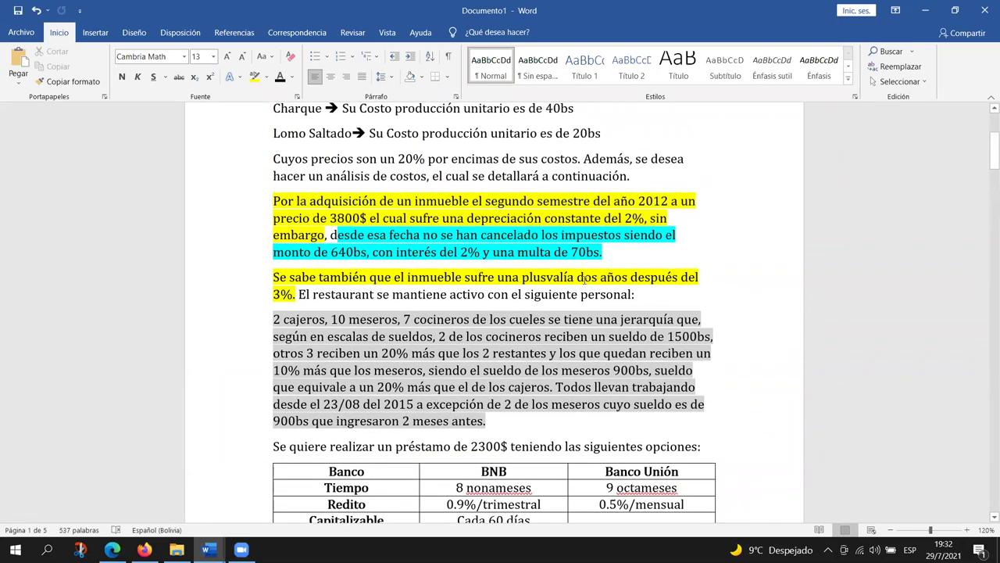
left_click_drag(325, 235, 272, 201)
left_click_drag(331, 235, 395, 251)
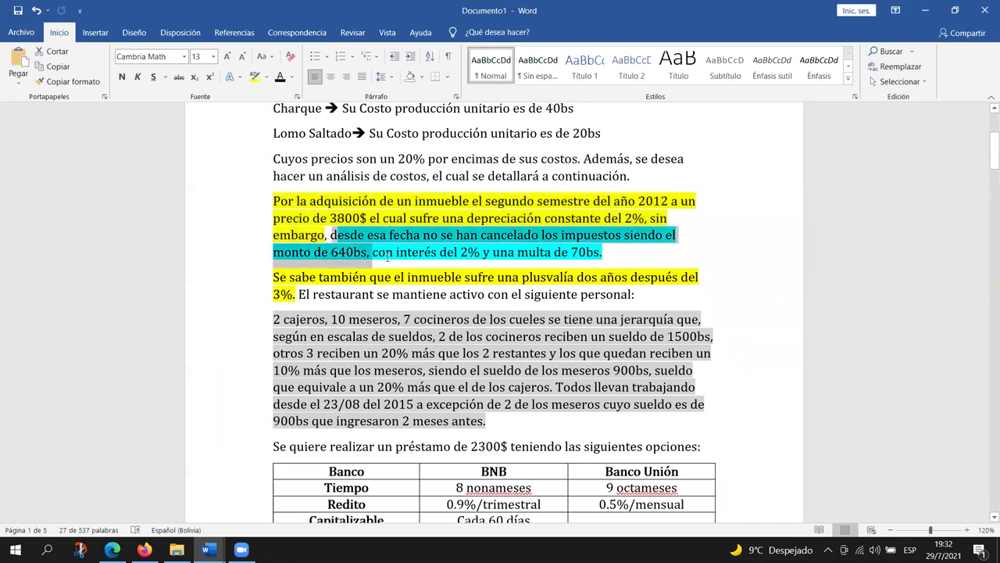
scroll(318, 297, "down", 1)
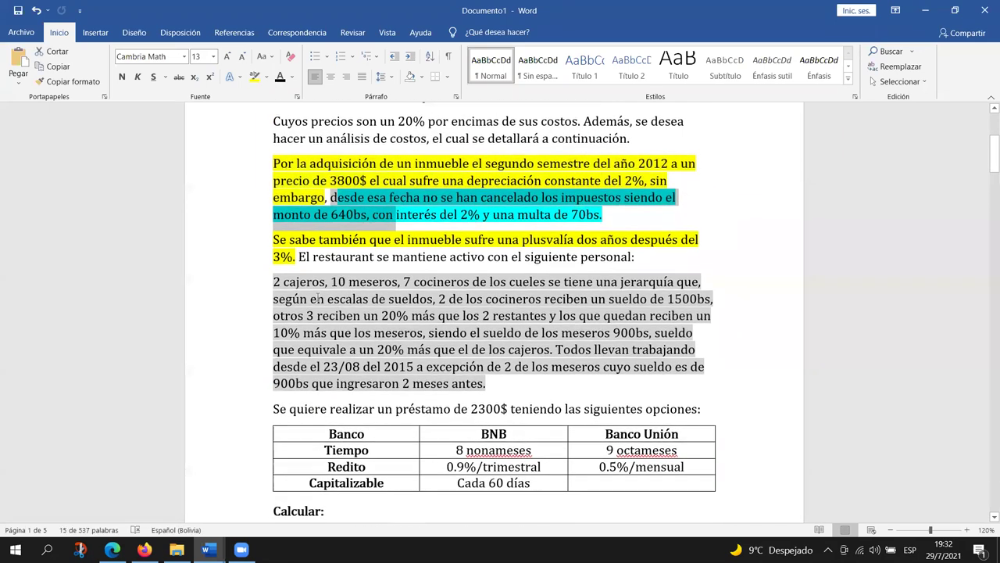
left_click_drag(283, 284, 467, 382)
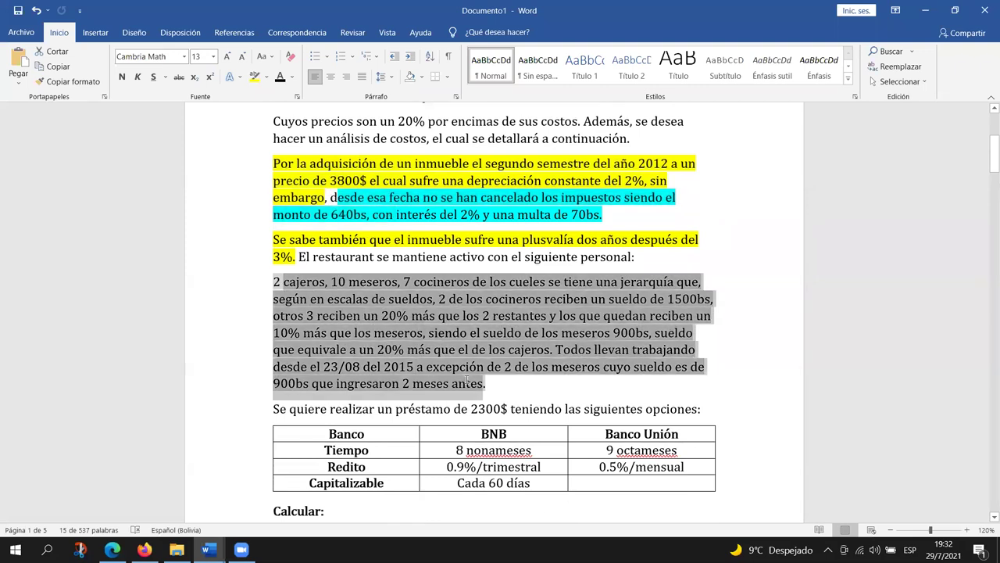
left_click_drag(272, 410, 612, 486)
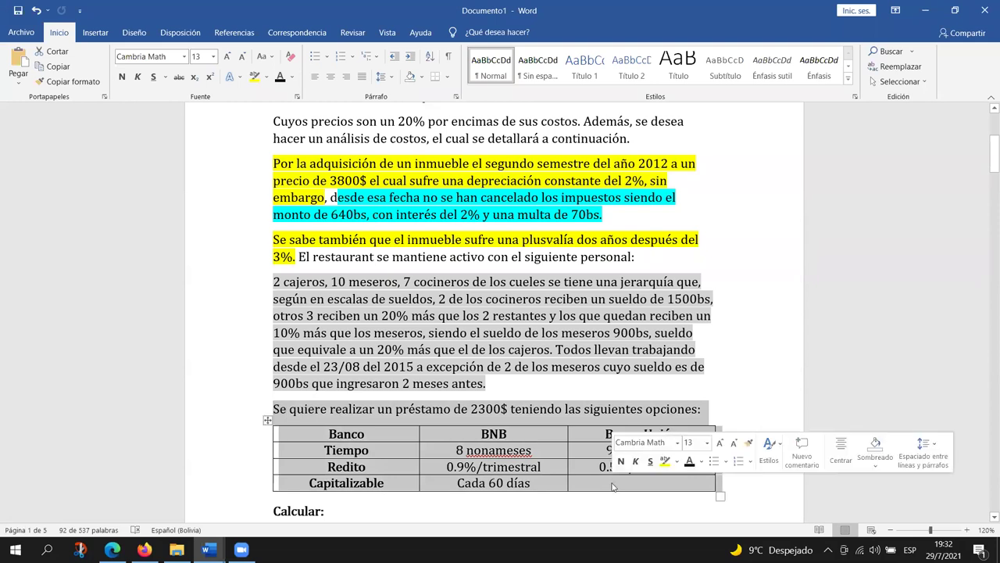